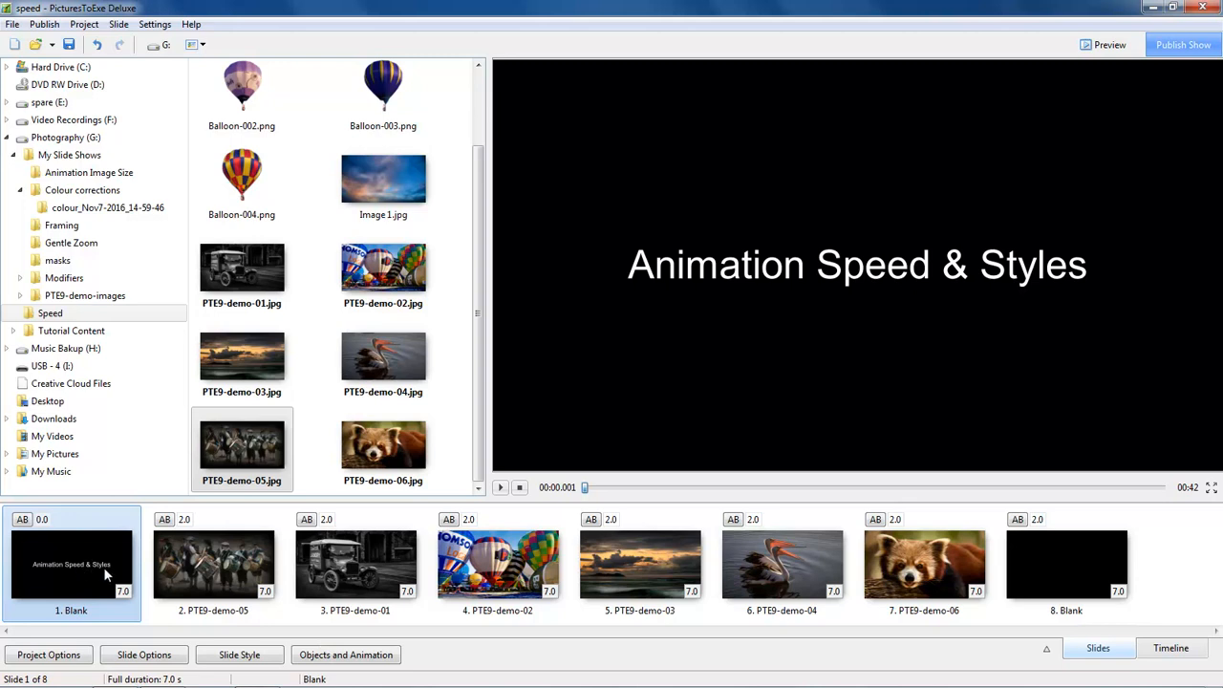
# Open the PTE9-demo-05 slide for object and animation editing and enlarge its picture to about 125.6 percent
pyautogui.click(219, 567)
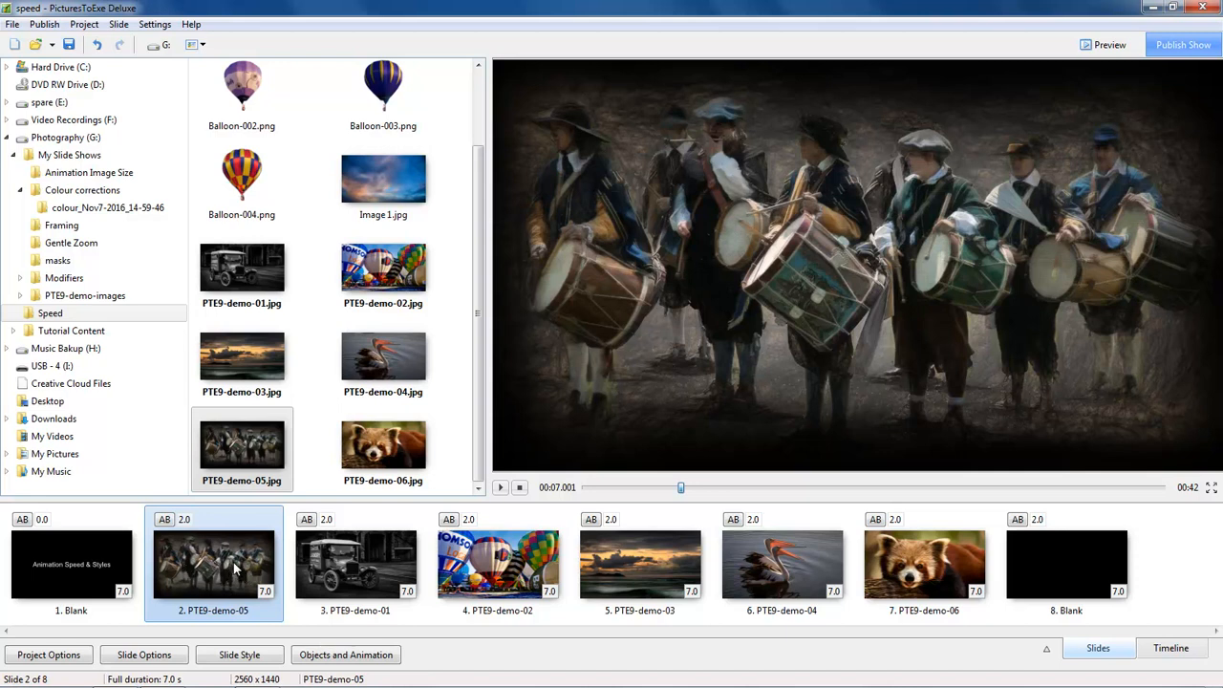
pyautogui.click(361, 656)
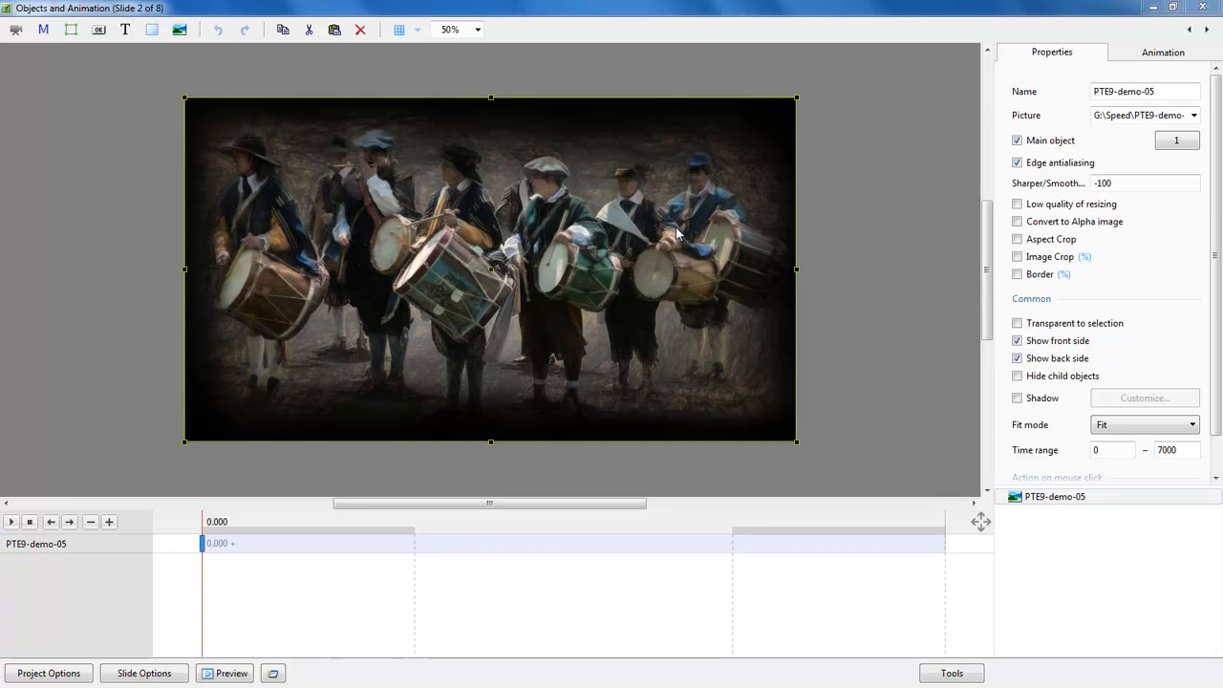
pyautogui.moveTo(798, 97); pyautogui.dragTo(872, 56)
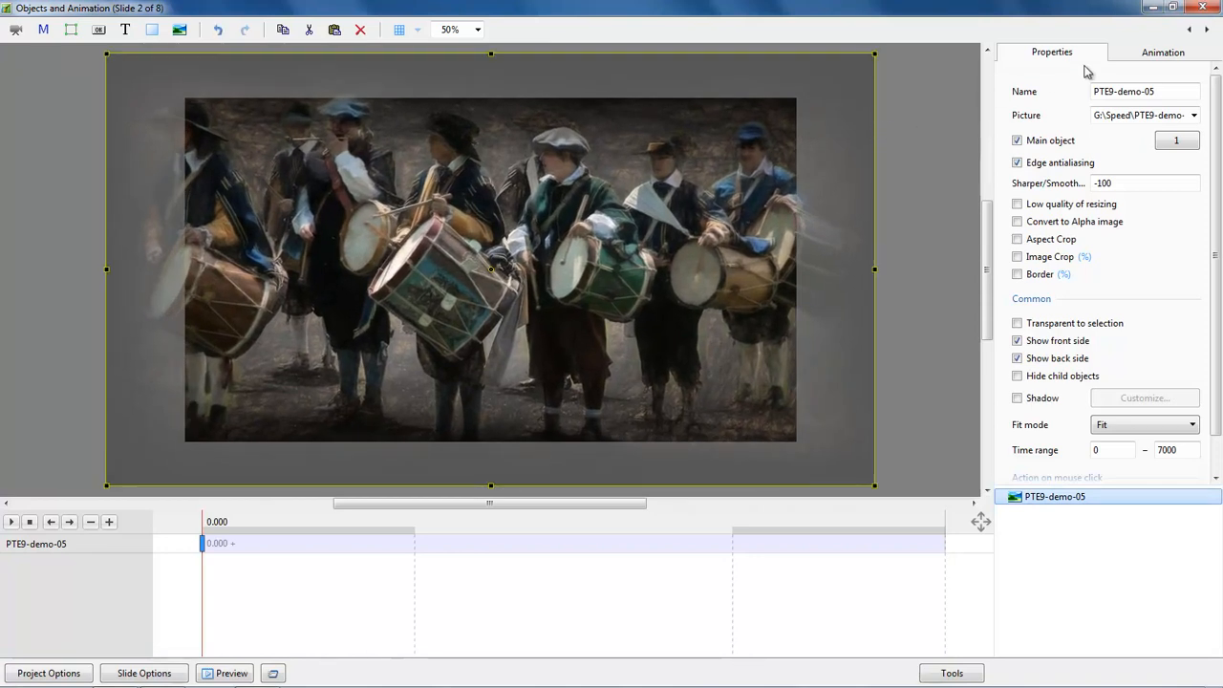
# Set the enlarged PTE9-demo-05 picture's blur to 45 and its opacity to 55
pyautogui.click(1162, 53)
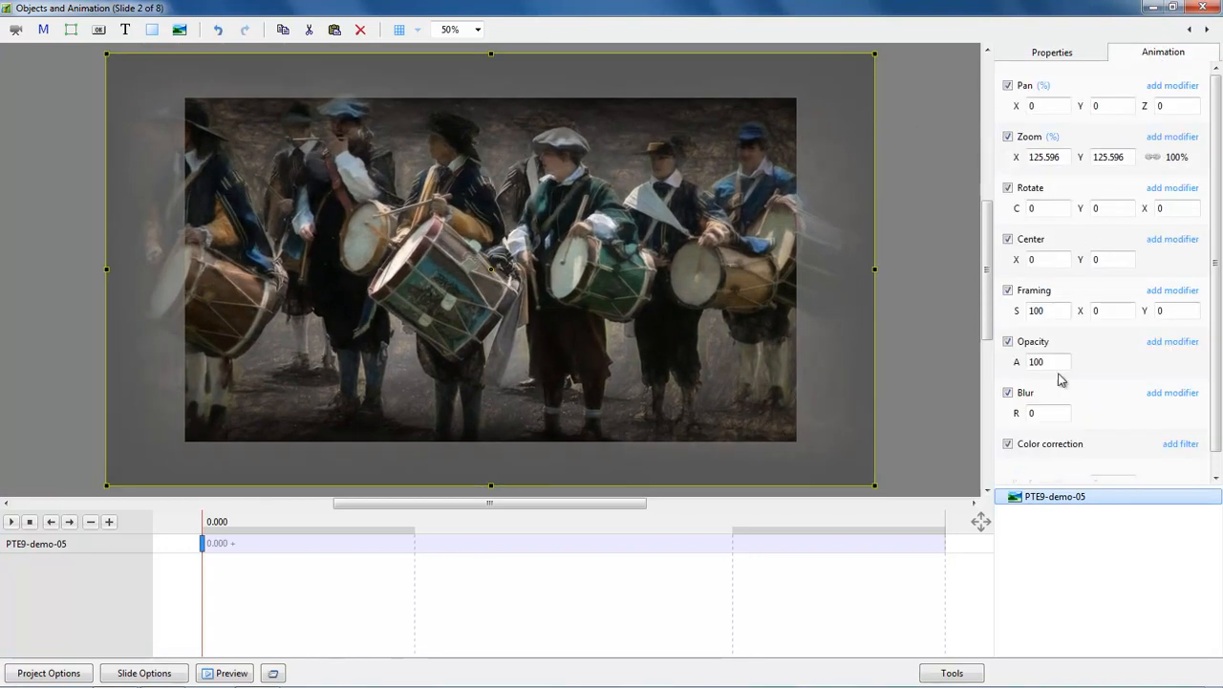
pyautogui.moveTo(1017, 414); pyautogui.dragTo(1051, 413)
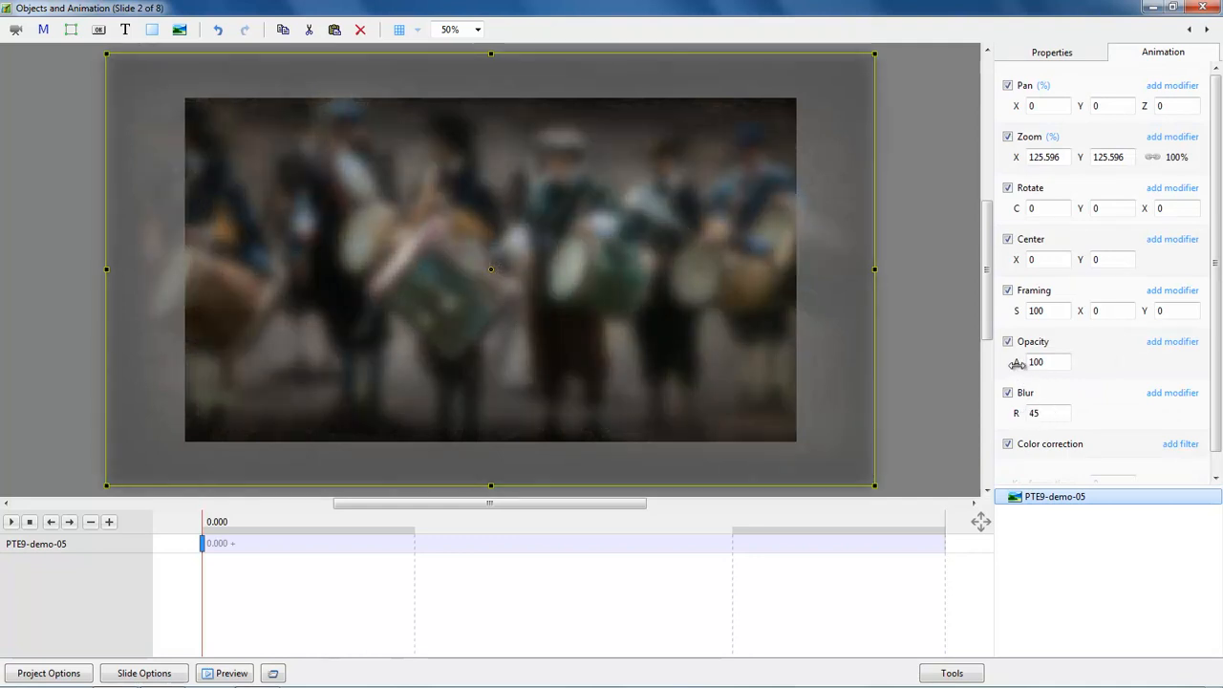
pyautogui.moveTo(1015, 362); pyautogui.dragTo(982, 364)
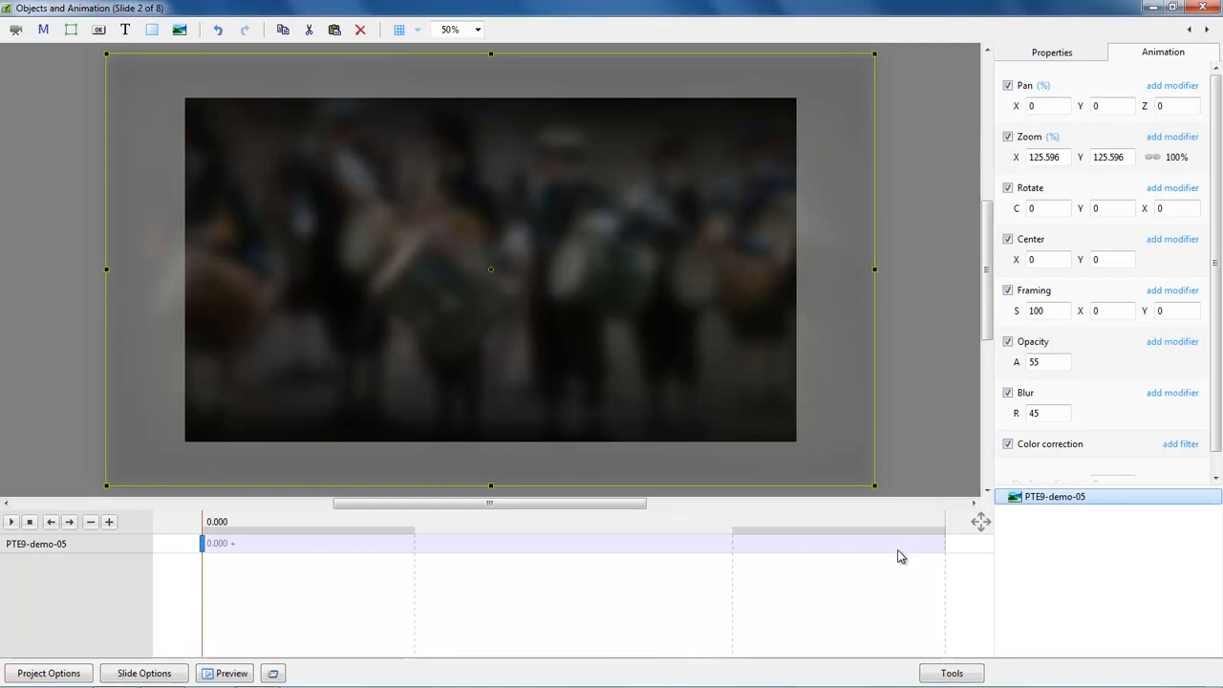
# Clone the picture's starting key frame, move the clone to about 4.0 seconds, and delete it
pyautogui.click(709, 545)
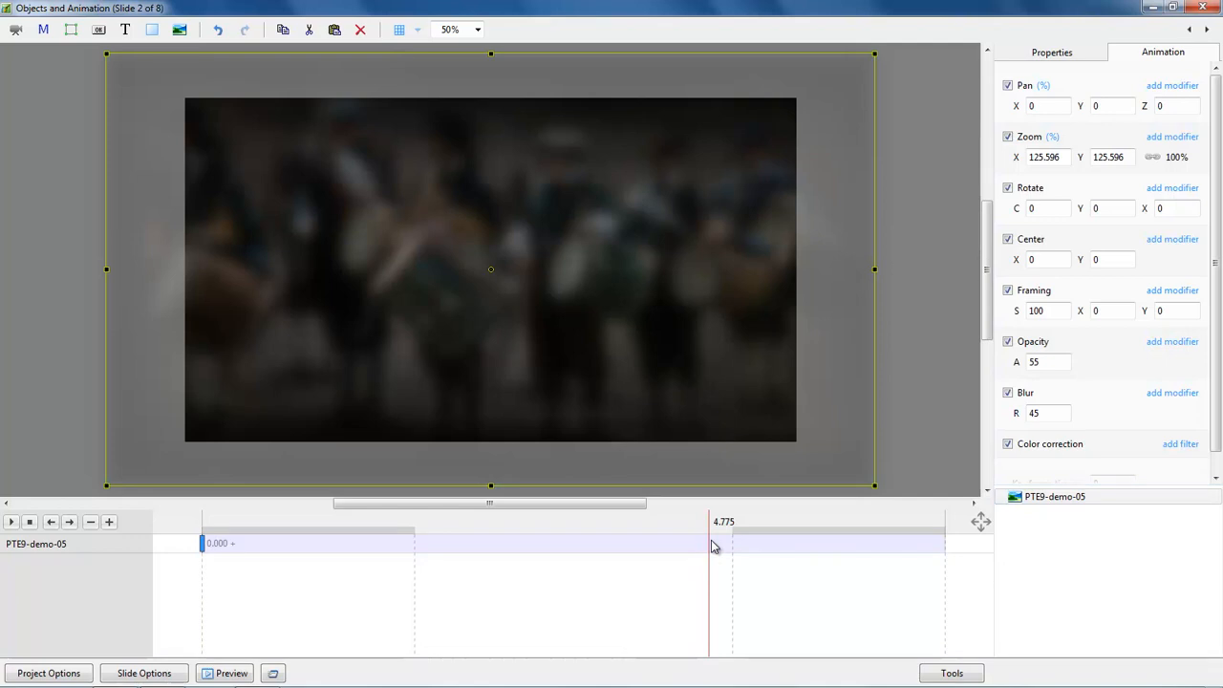
pyautogui.rightClick(203, 544)
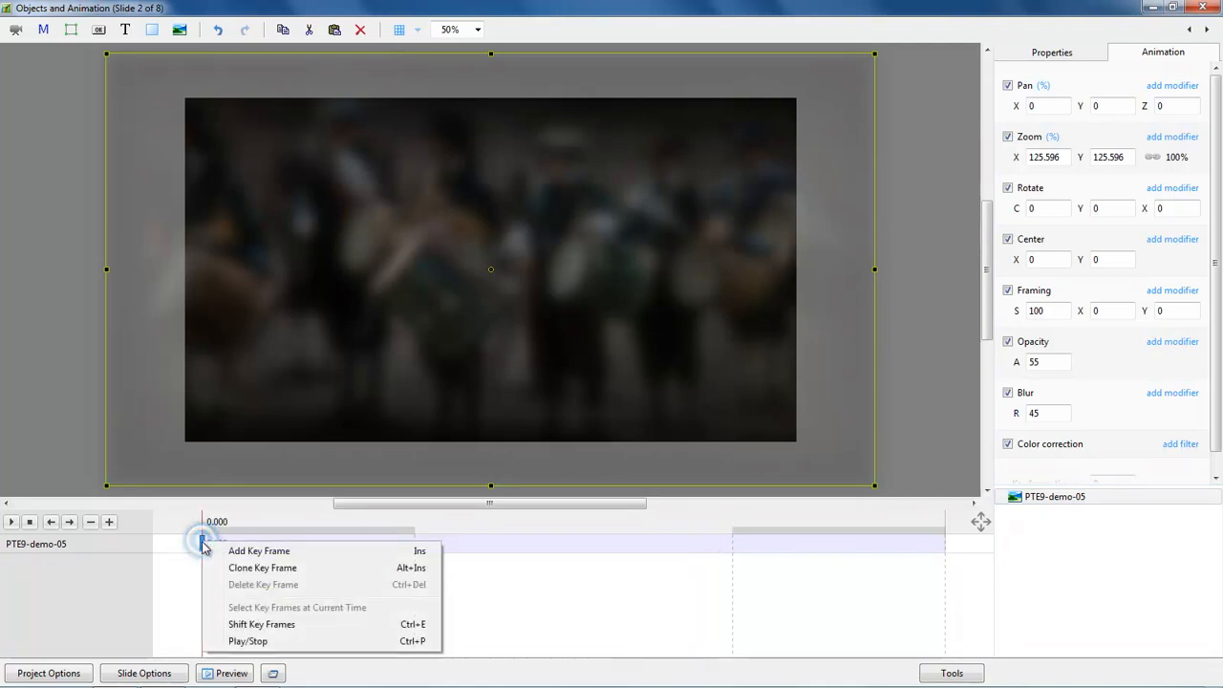
pyautogui.click(263, 573)
pyautogui.moveTo(230, 545); pyautogui.dragTo(635, 550)
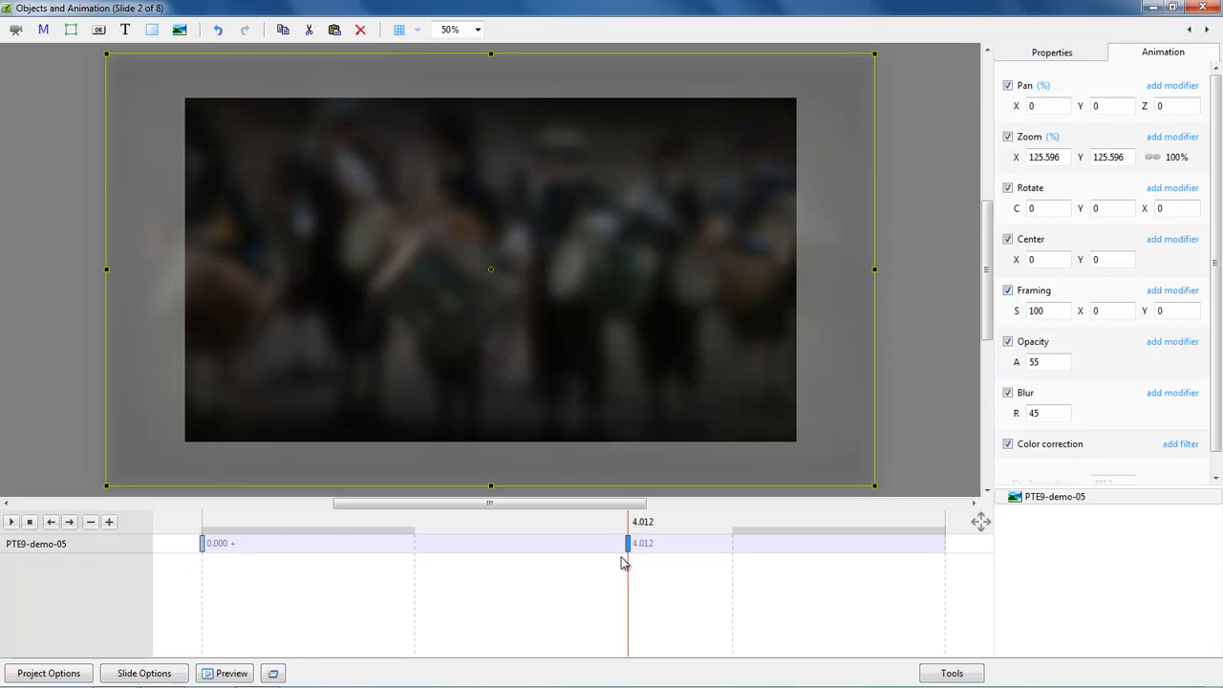
pyautogui.hotkey('ctrl', 'Delete')
# Add a blank key frame at about 4.0 seconds and move it to the slide's end at 7.000 seconds
pyautogui.rightClick(629, 543)
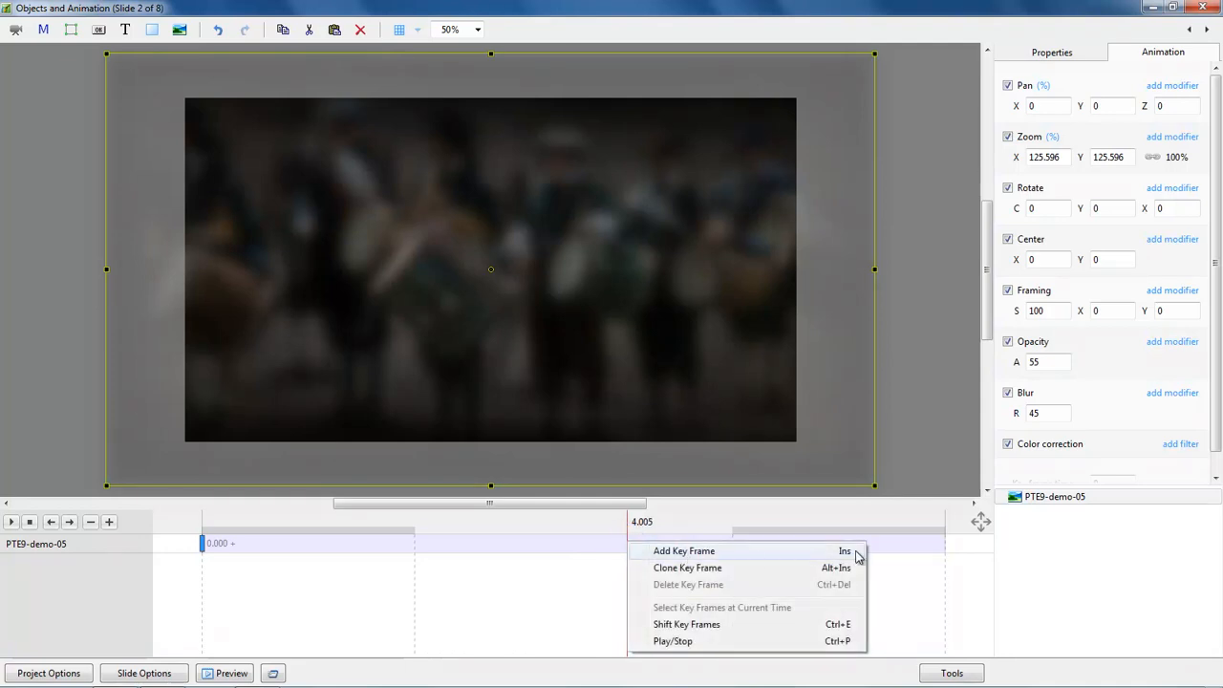
pyautogui.click(683, 553)
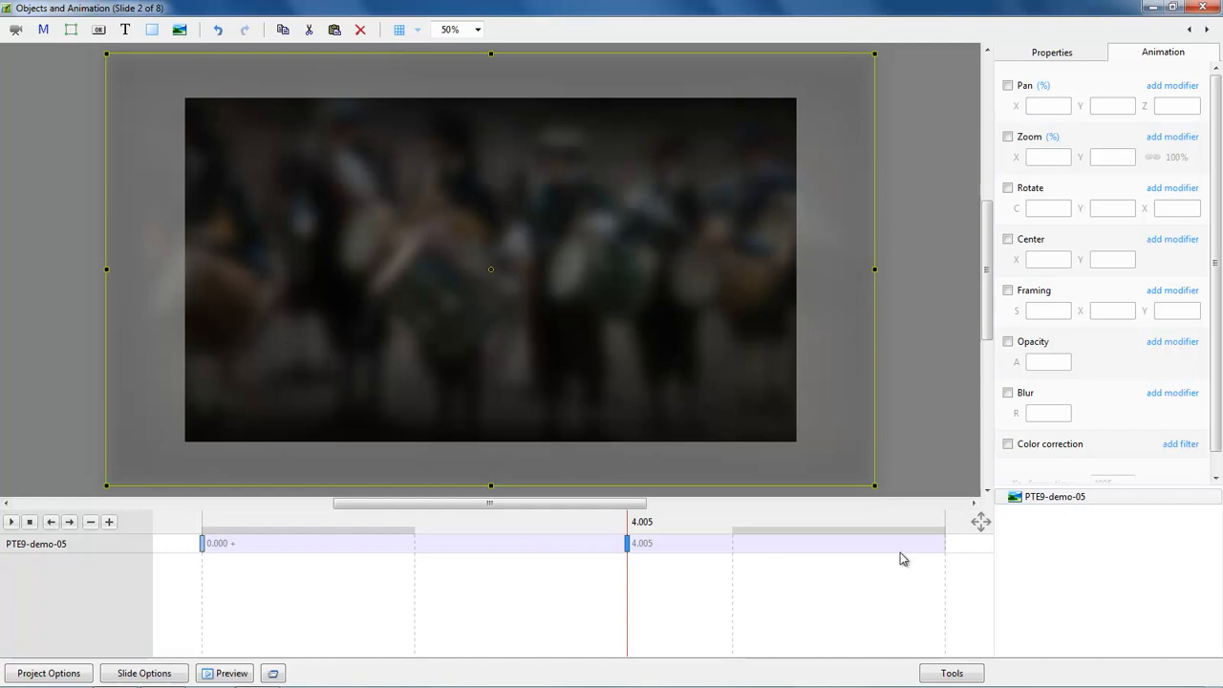
pyautogui.moveTo(628, 543); pyautogui.dragTo(952, 568)
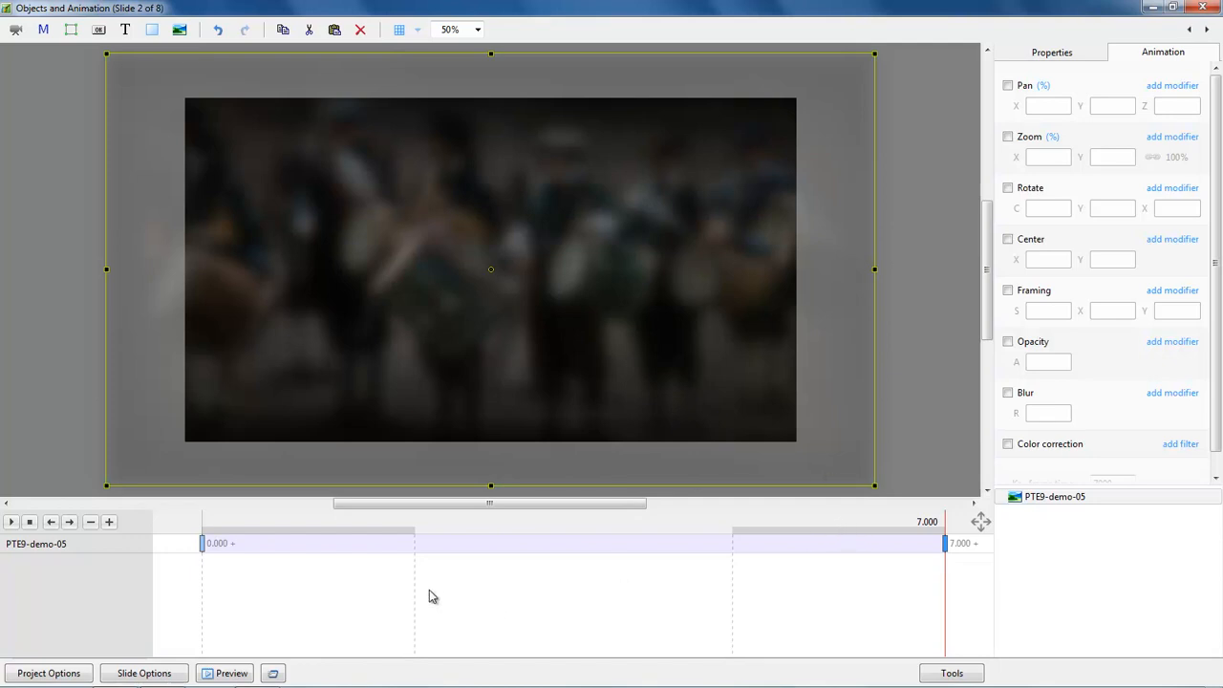
# At the first key frame, set the blurred picture's pan to X -23 and Y -20
pyautogui.click(212, 545)
pyautogui.moveTo(1010, 105); pyautogui.dragTo(992, 109)
pyautogui.moveTo(1071, 107); pyautogui.dragTo(1051, 143)
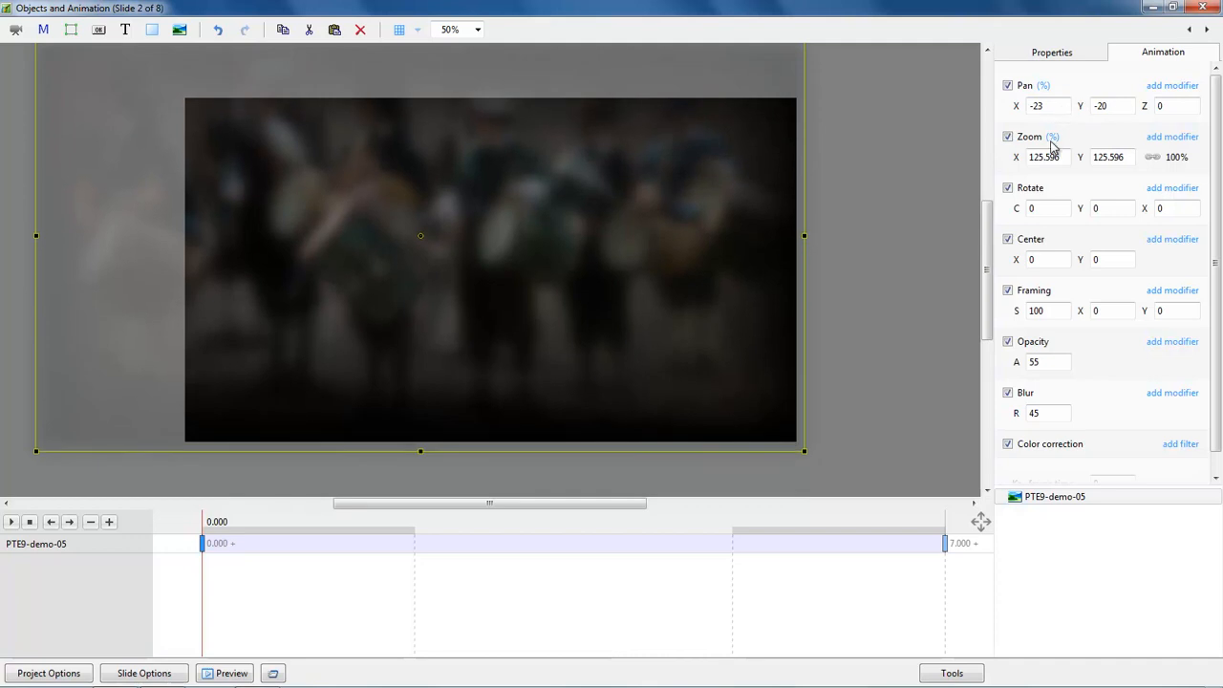
# Enable only Pan at the 7-second key frame with X 22 and Y 21, and play the animation from the start
pyautogui.click(944, 544)
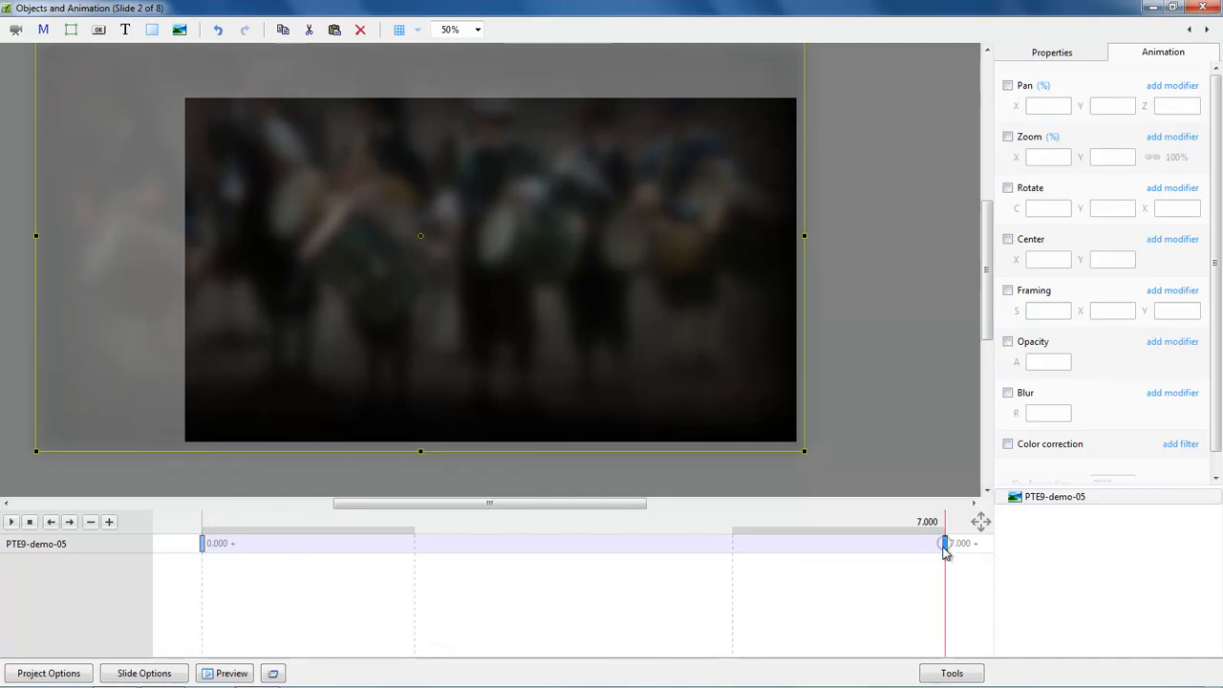
pyautogui.click(1007, 85)
pyautogui.moveTo(1022, 106); pyautogui.dragTo(1104, 112)
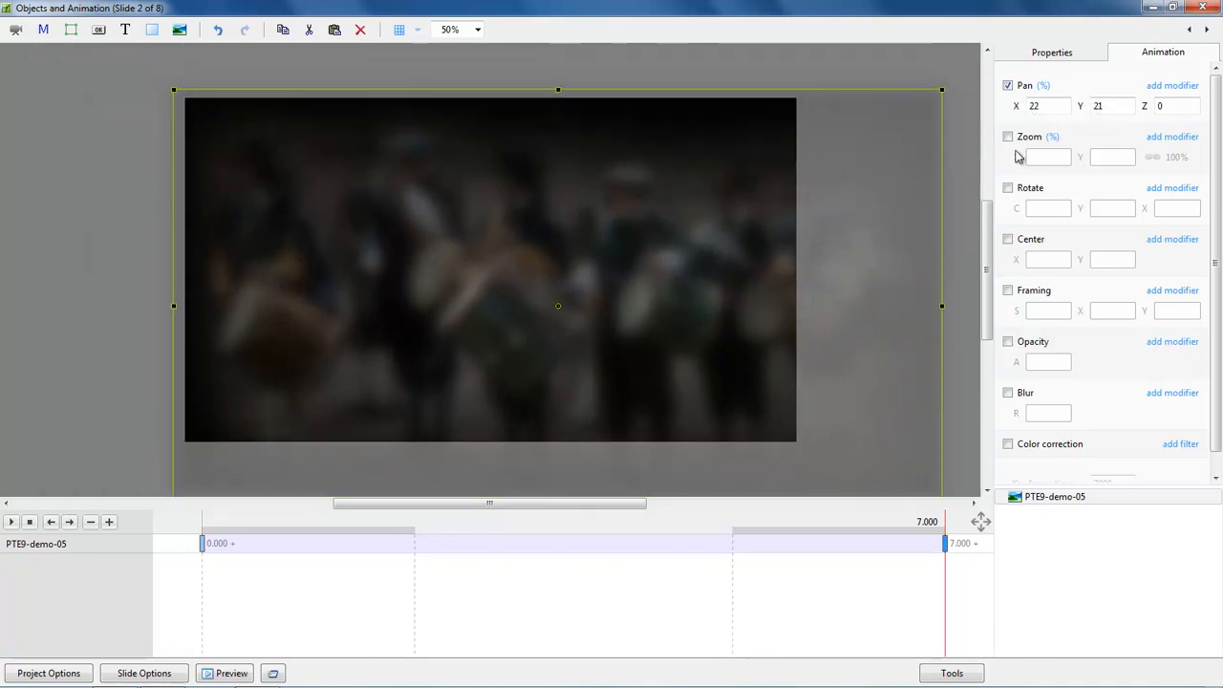
pyautogui.click(197, 553)
pyautogui.click(10, 522)
# Set the duration of the PTE9-demo-05 slide to 12 seconds and reopen it for object and animation editing
pyautogui.click(1204, 8)
pyautogui.click(269, 592)
pyautogui.write('12')
pyautogui.press('Return')
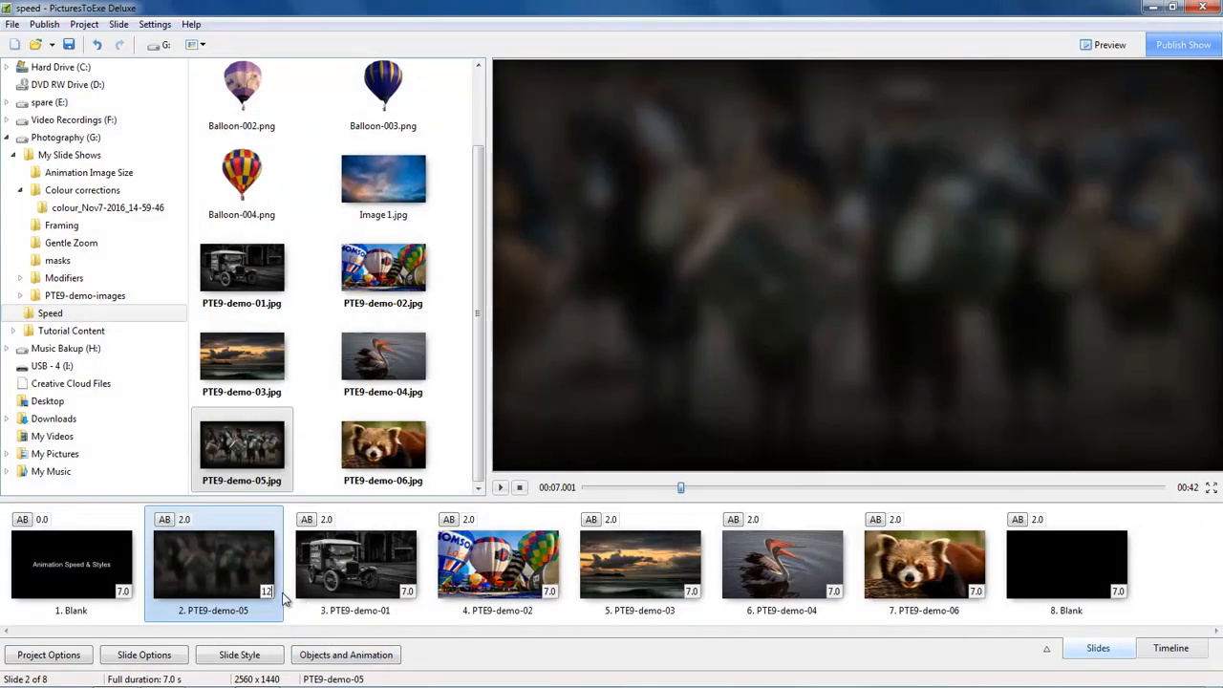
pyautogui.click(315, 658)
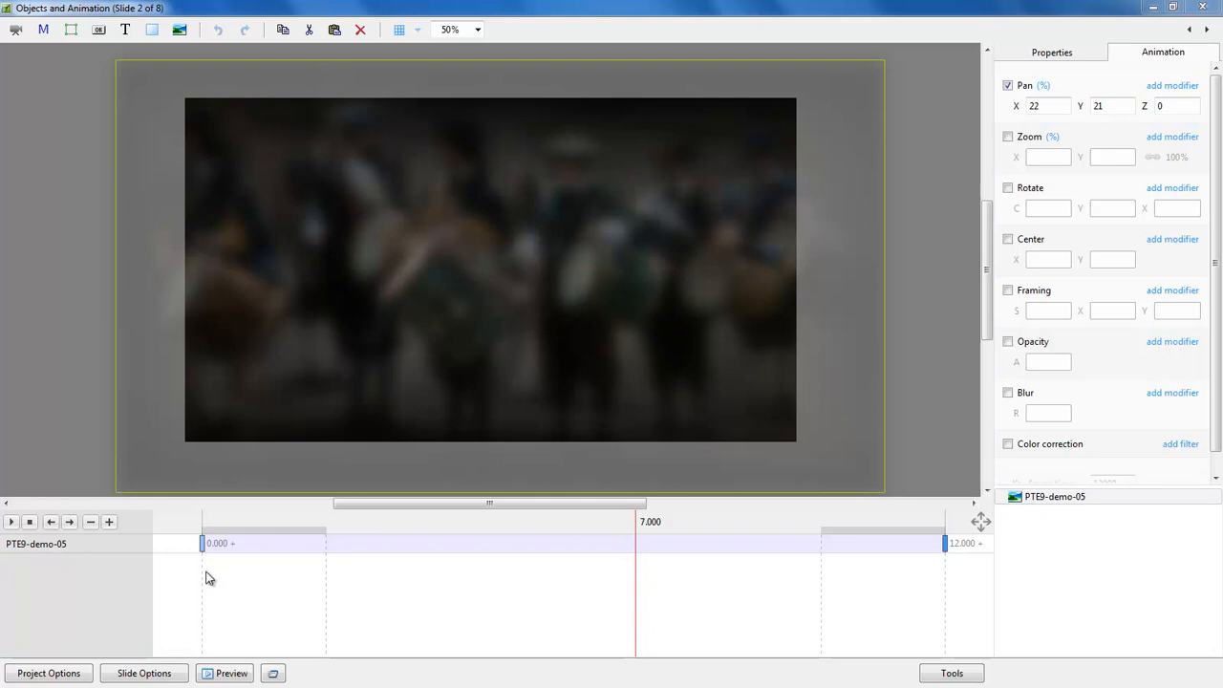
# Play the blurred background's pan animation from the first key frame and pause it before the end
pyautogui.rightClick(1059, 502)
pyautogui.moveTo(1091, 512)
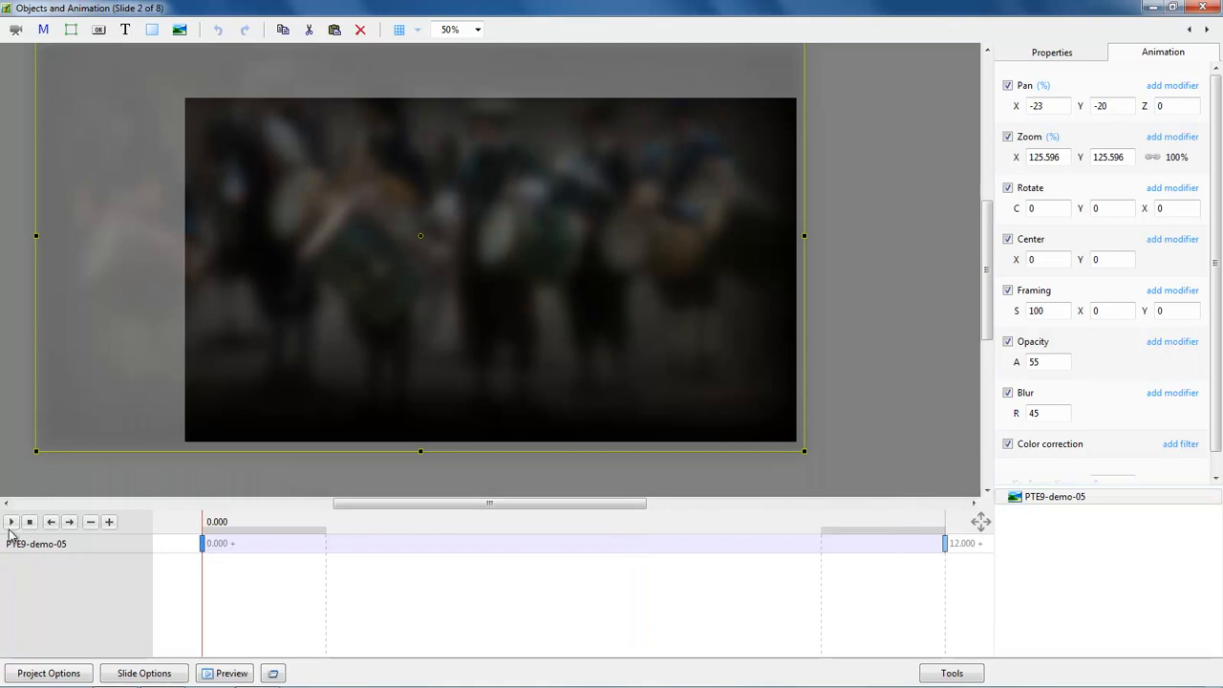
pyautogui.click(11, 523)
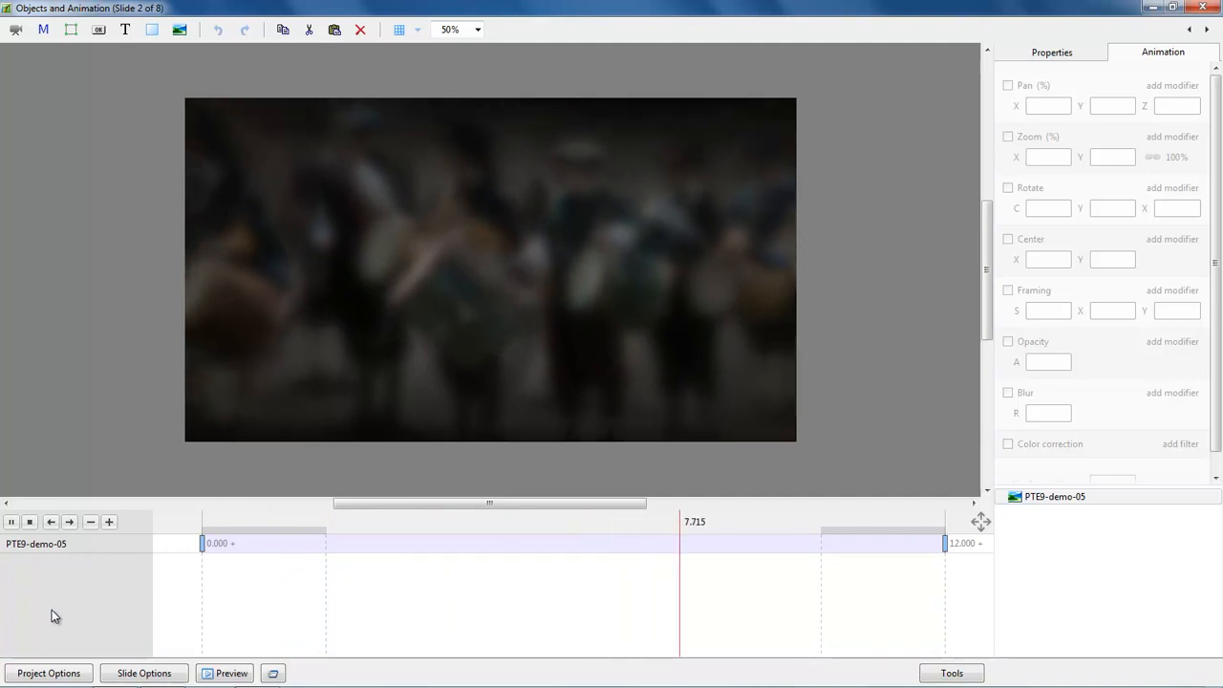
pyautogui.press('space')
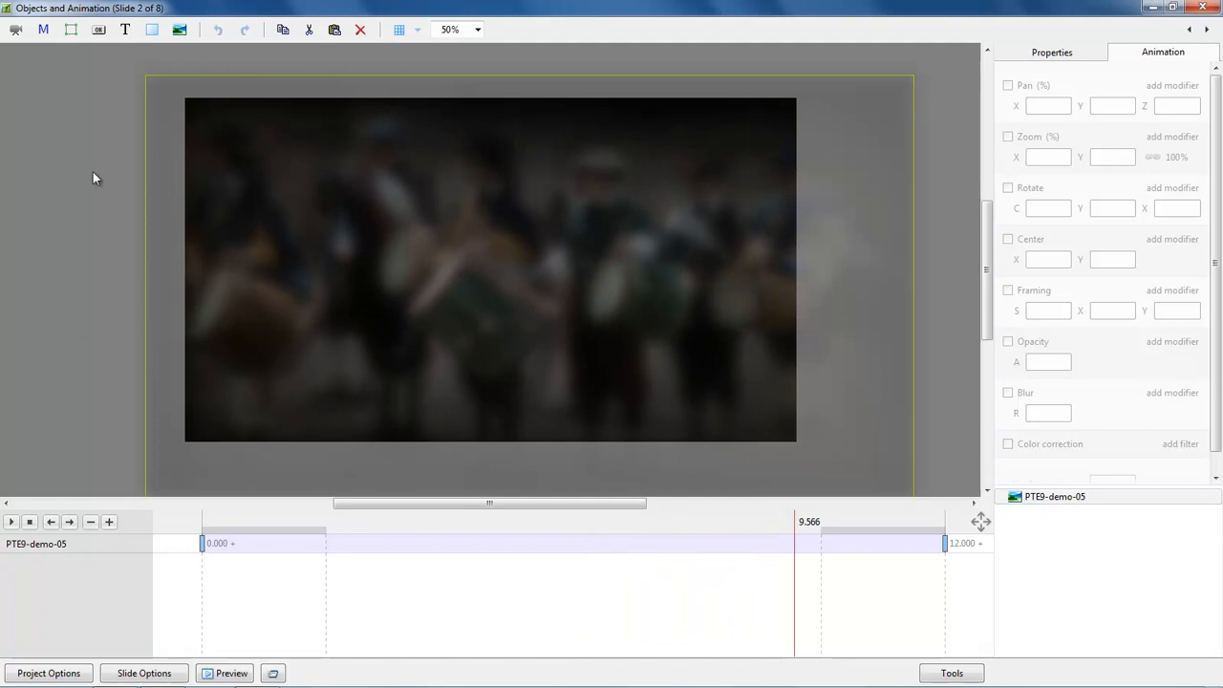
# Add PTE9-demo-05 from the Speed folder on the Photography (G:) drive as a second, independent picture
pyautogui.click(77, 121)
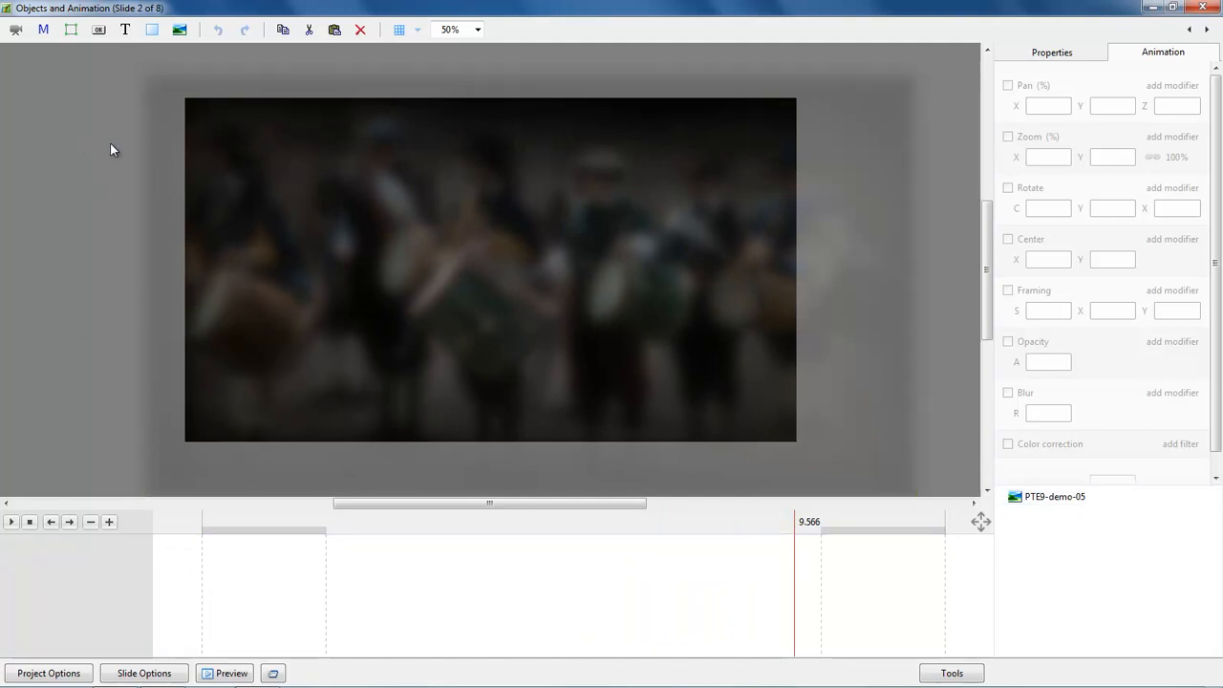
pyautogui.click(180, 31)
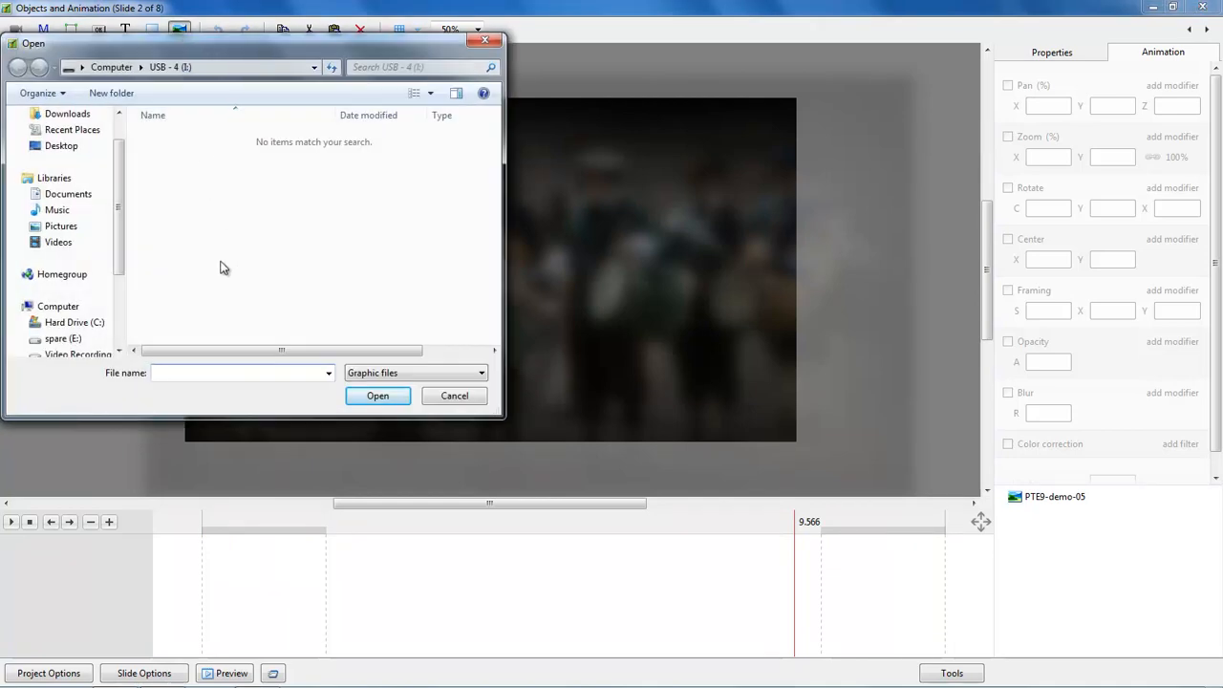
pyautogui.moveTo(120, 243); pyautogui.dragTo(120, 292)
pyautogui.click(86, 291)
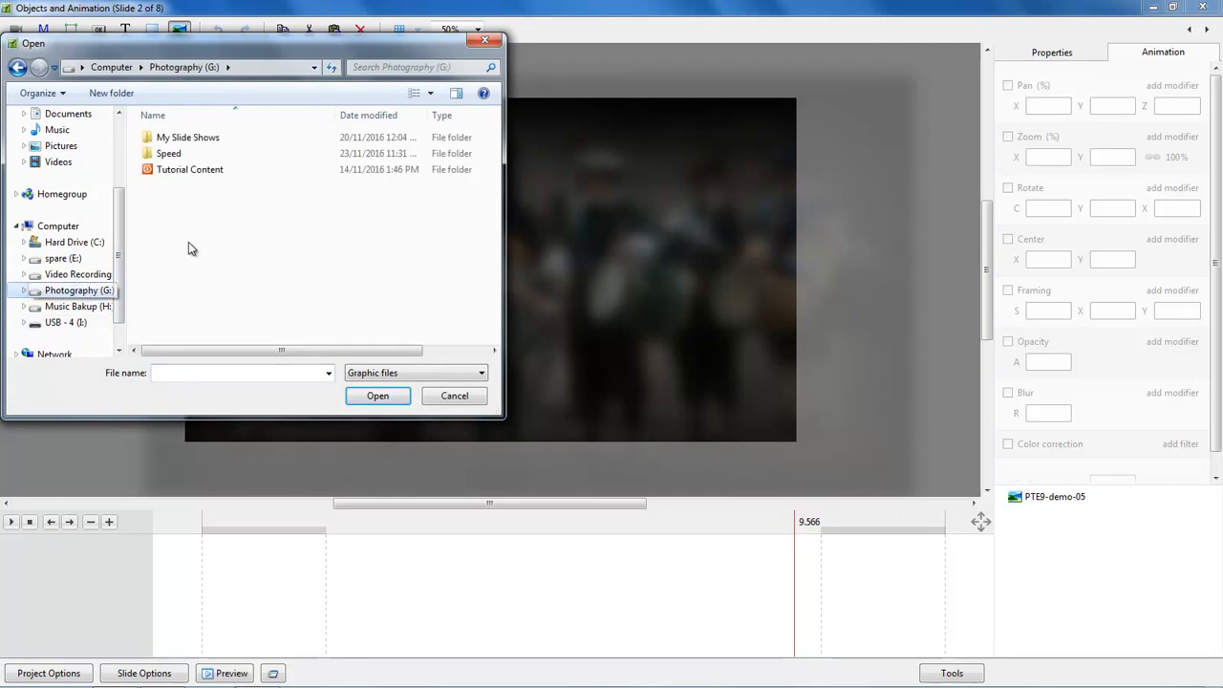
pyautogui.doubleClick(170, 156)
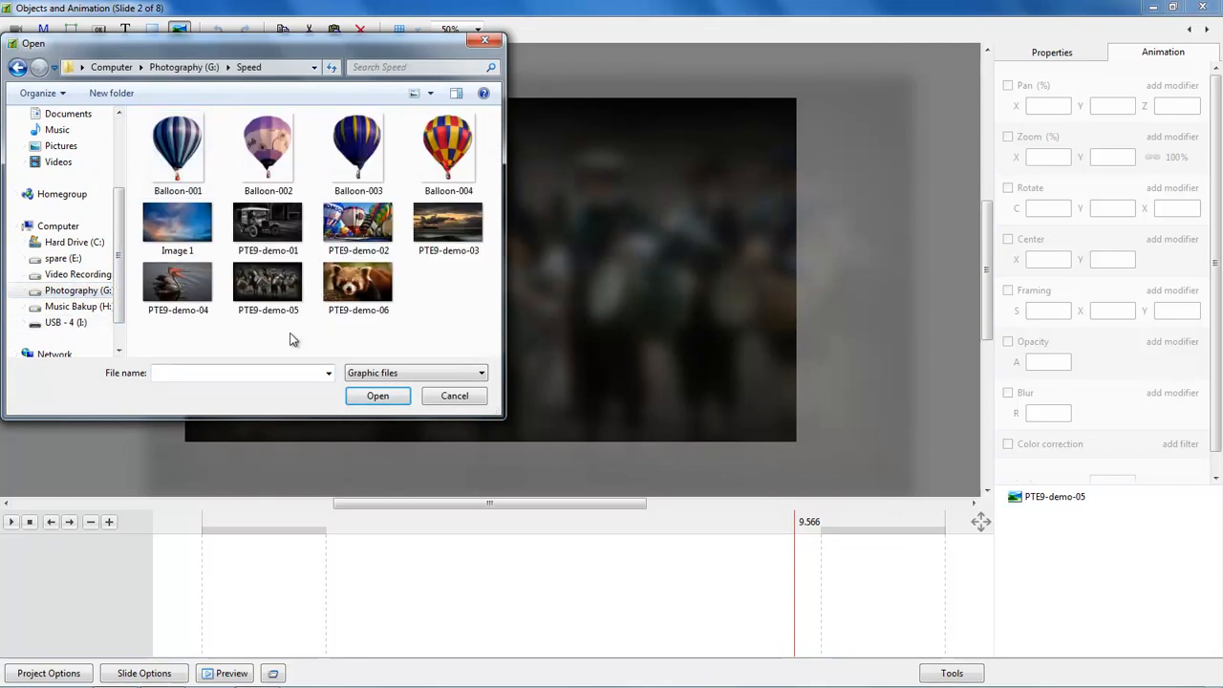
pyautogui.doubleClick(256, 280)
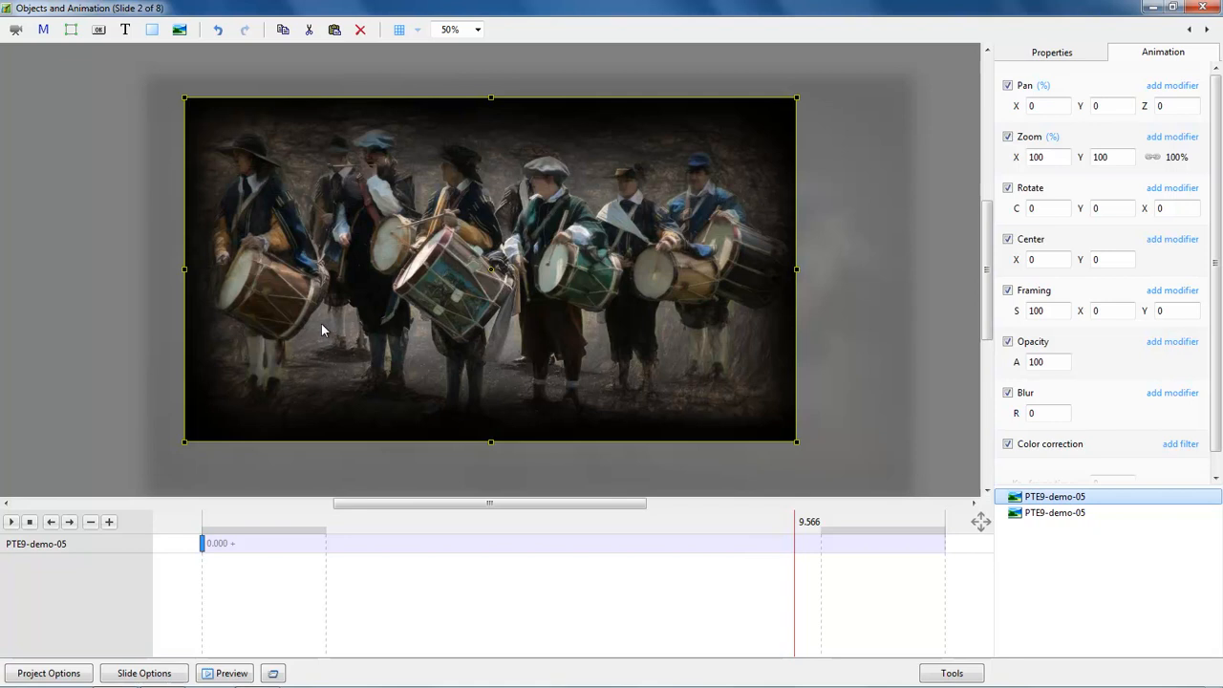
# Set the added foreground picture's zoom to 85 percent
pyautogui.moveTo(1014, 157); pyautogui.dragTo(1007, 157)
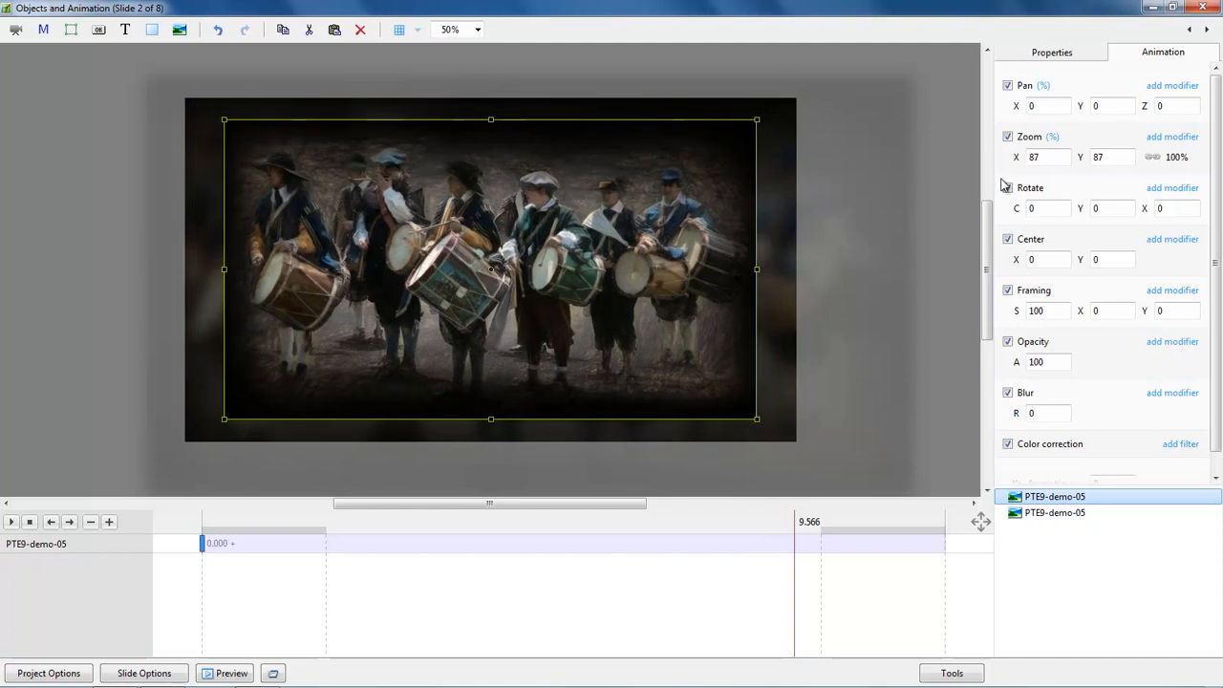
pyautogui.doubleClick(1036, 156)
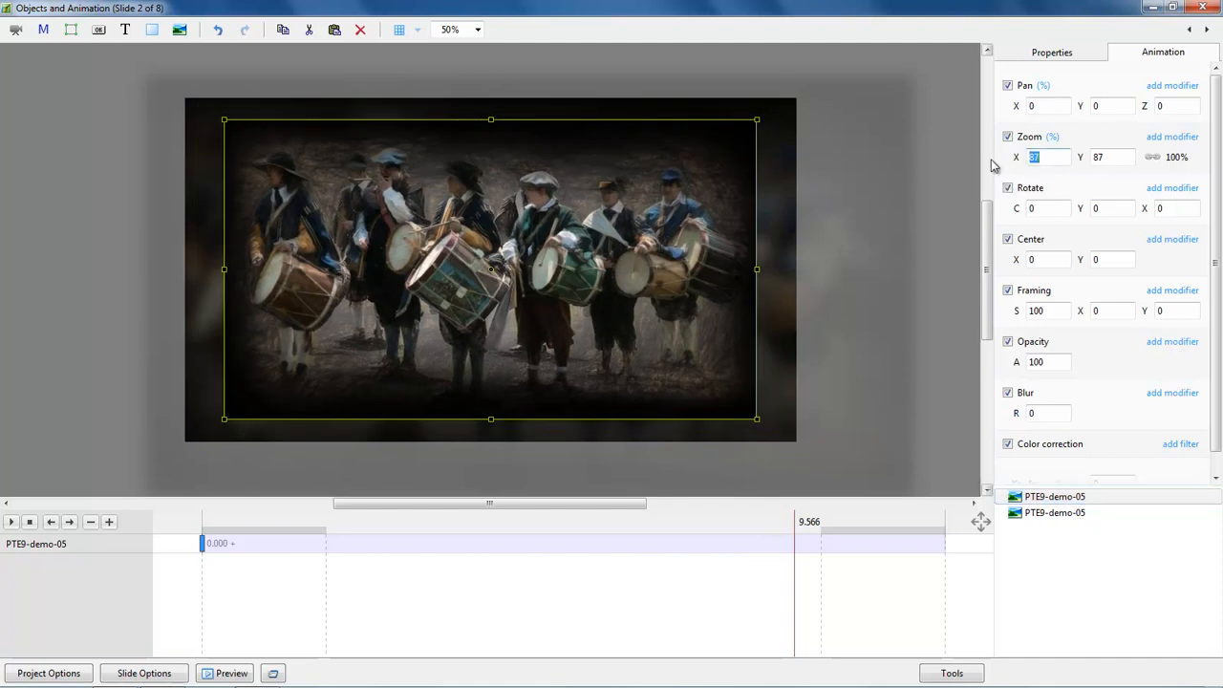
pyautogui.write('8')
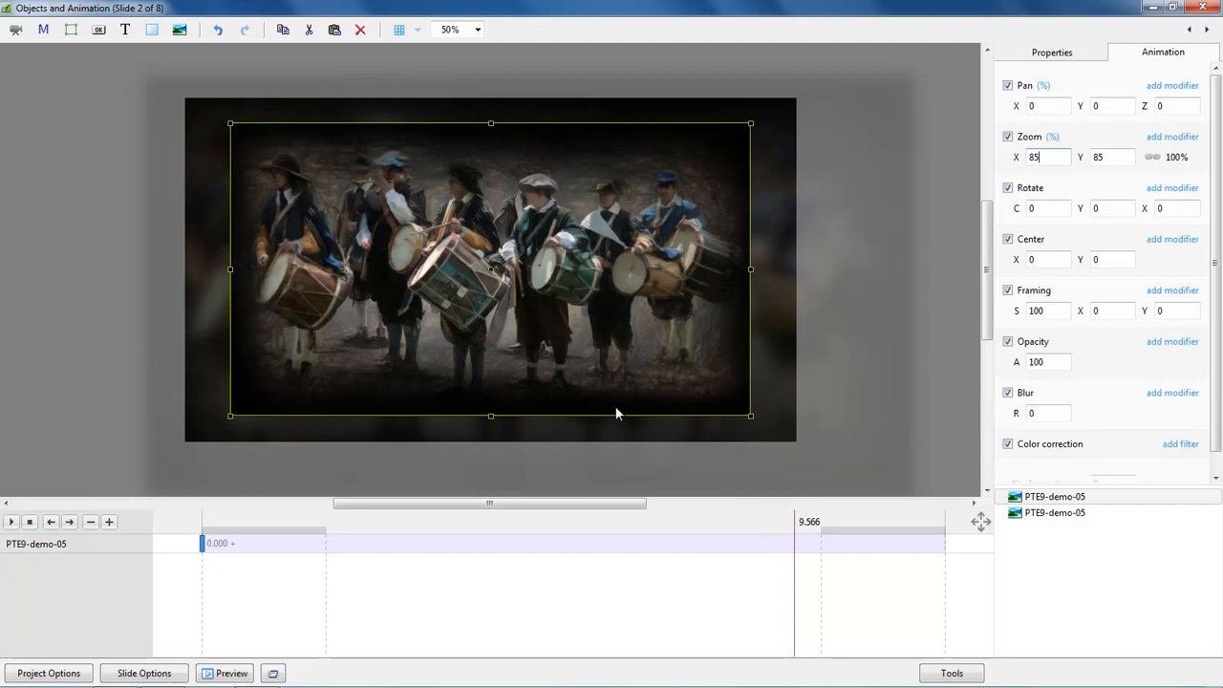
# Add three key frames to the foreground picture at about 6.4, 6.8 and 7.2 seconds, moving the last to 12.000 seconds
pyautogui.click(204, 547)
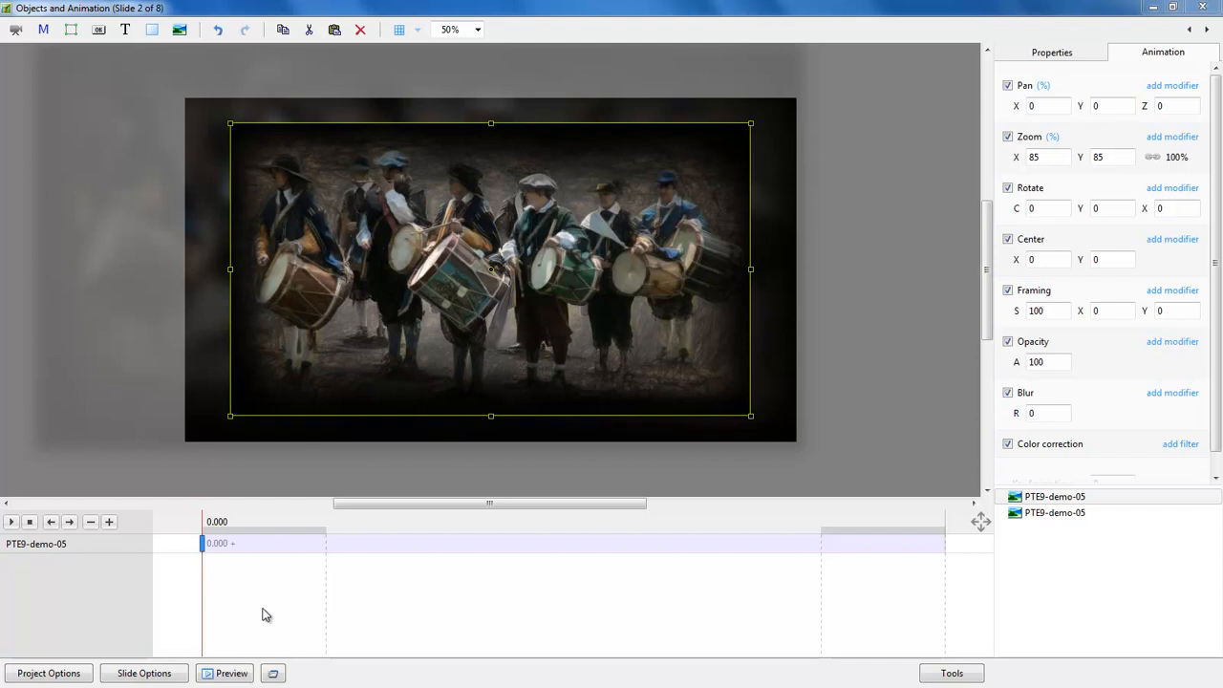
pyautogui.click(600, 582)
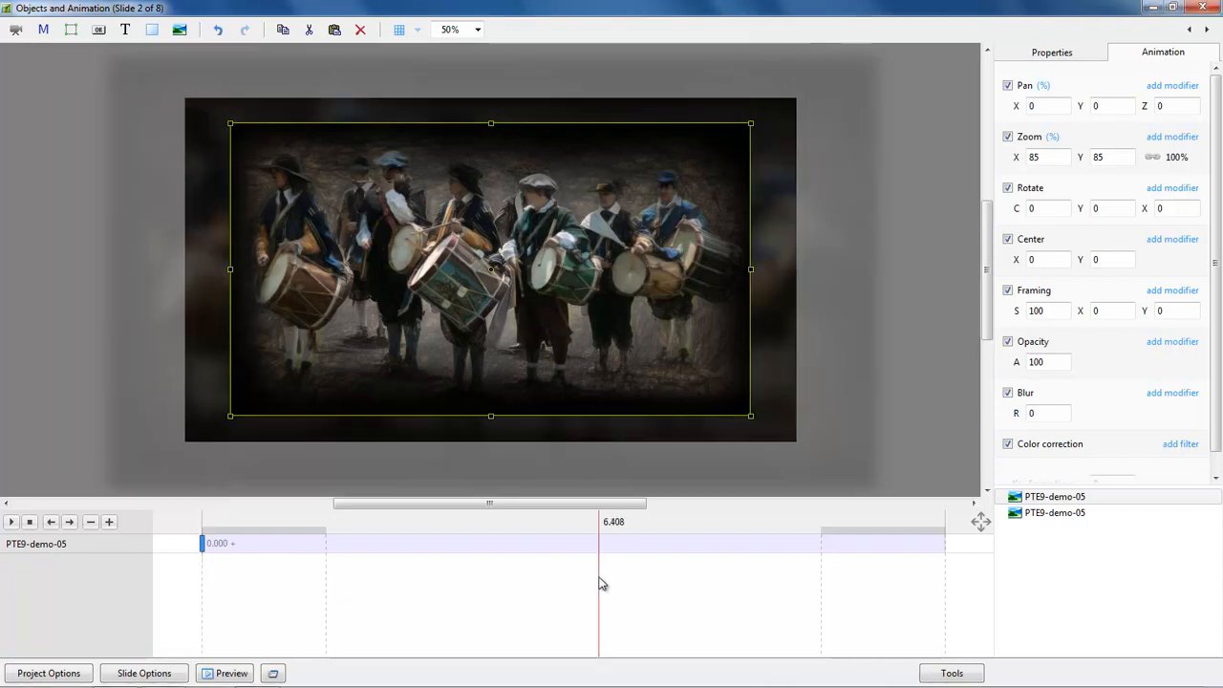
pyautogui.press('Insert')
pyautogui.press('Insert')
pyautogui.press('Insert')
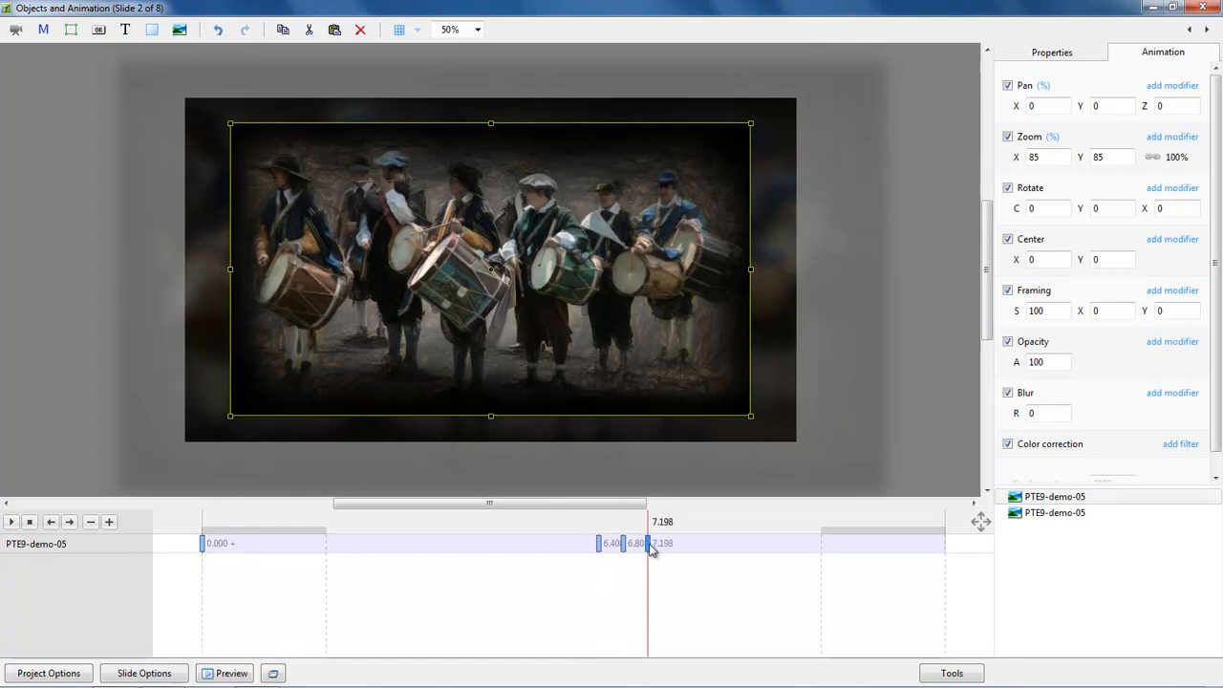
pyautogui.moveTo(649, 552); pyautogui.dragTo(946, 556)
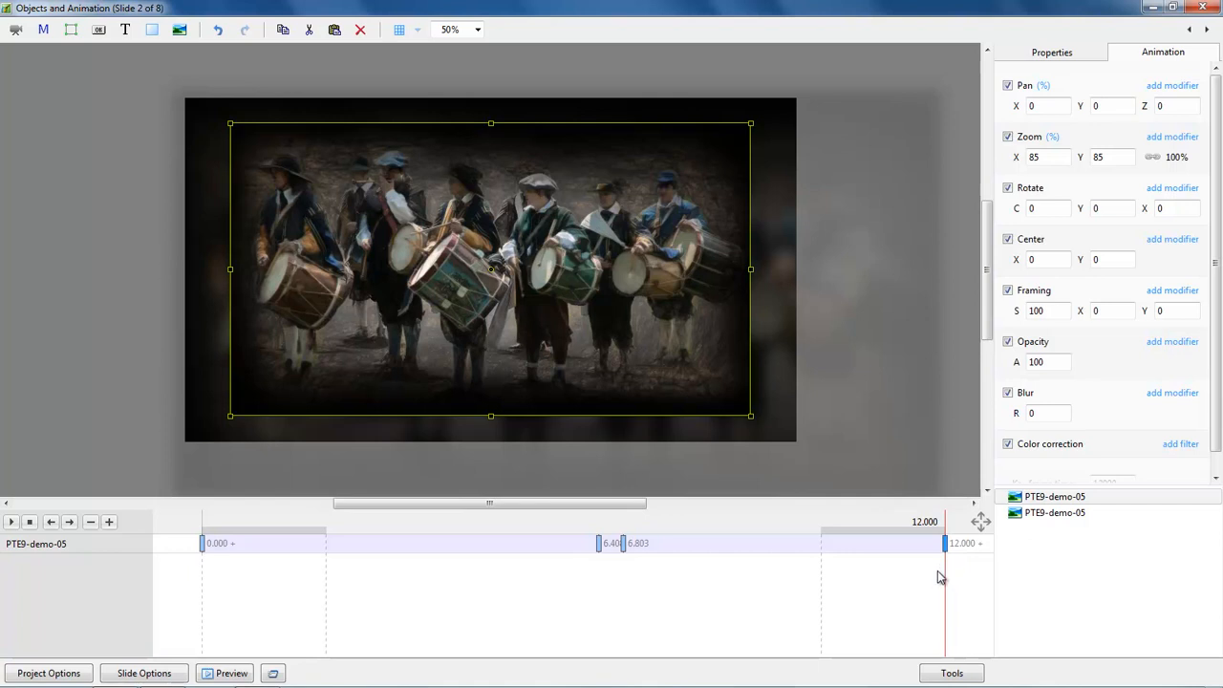
# Set the time of the foreground picture's second key frame to 4000 ms
pyautogui.click(601, 546)
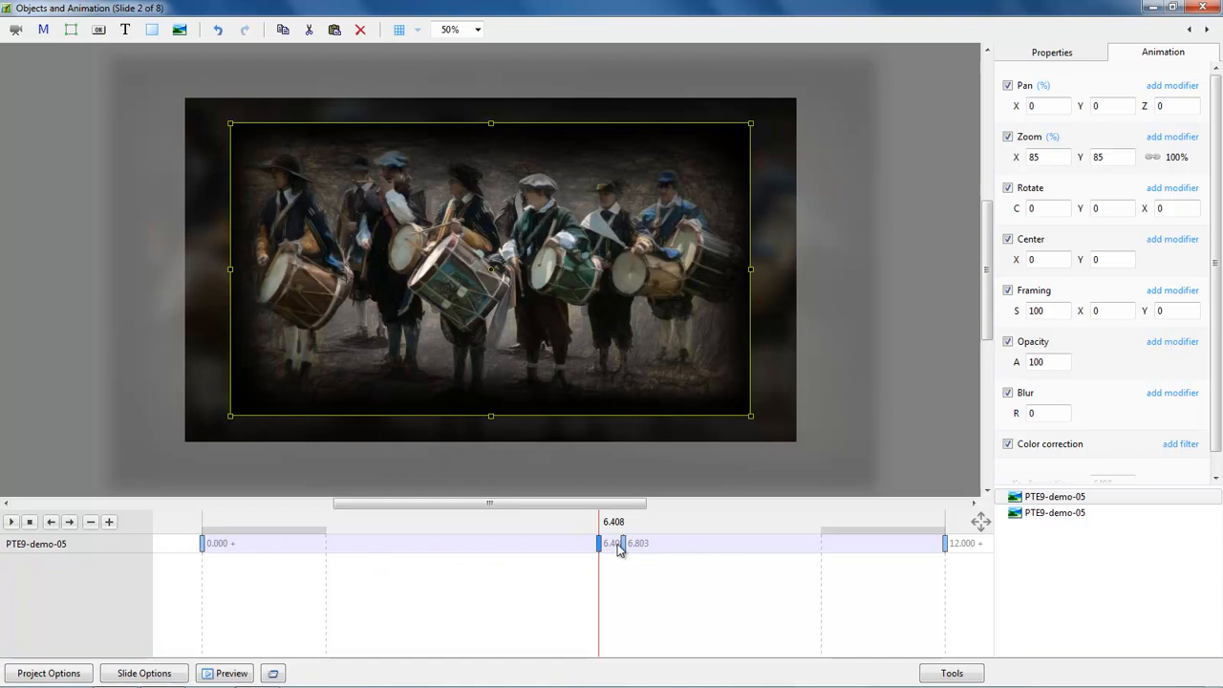
pyautogui.moveTo(1142, 490); pyautogui.dragTo(1142, 532)
pyautogui.doubleClick(1124, 483)
pyautogui.write('4000')
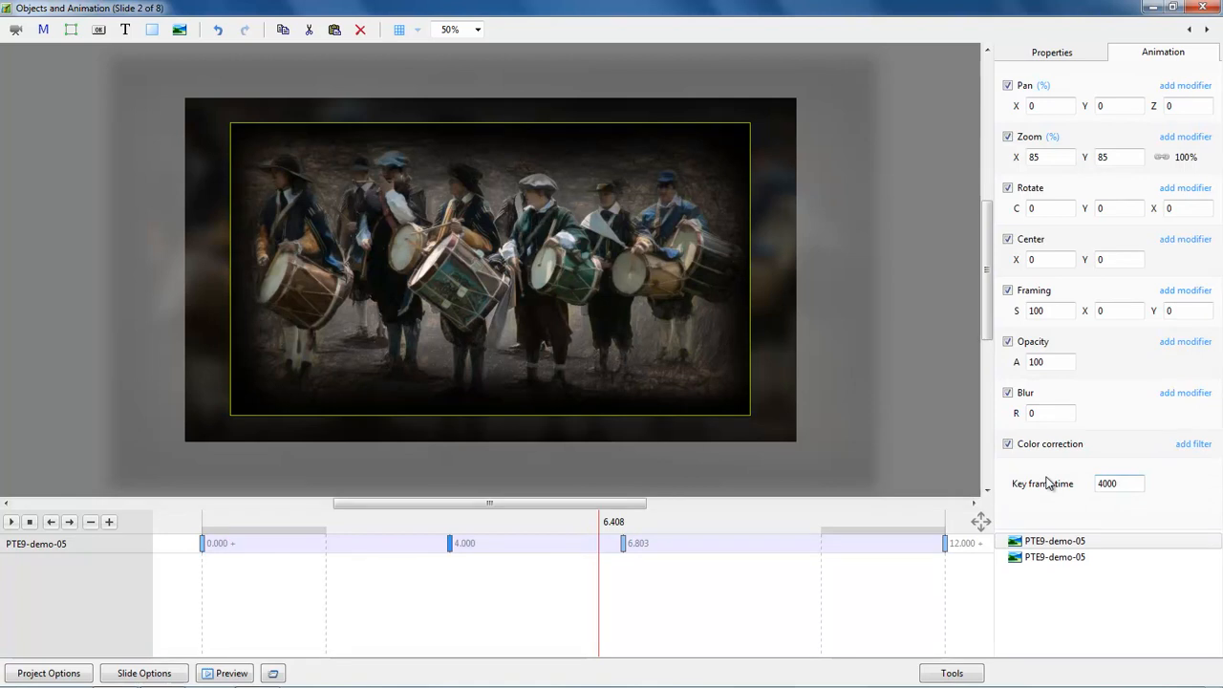
# Set the time of the foreground picture's third key frame to 8000 ms
pyautogui.click(624, 545)
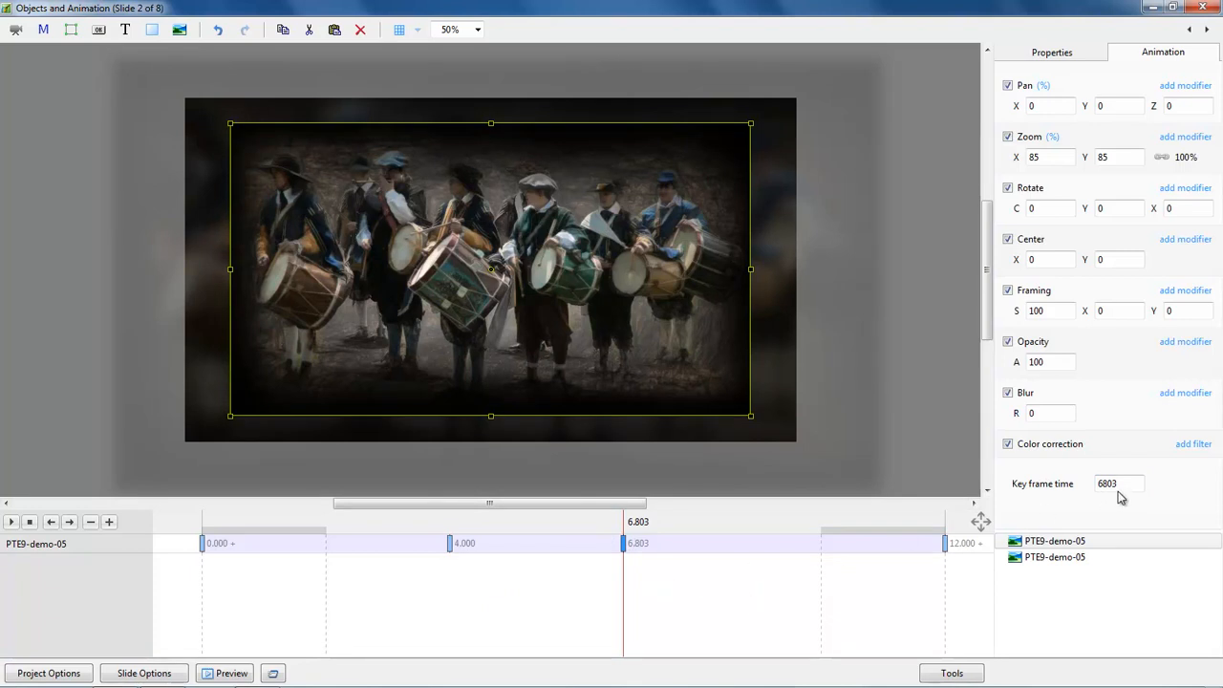
pyautogui.moveTo(1116, 485); pyautogui.dragTo(1059, 483)
pyautogui.write('8000')
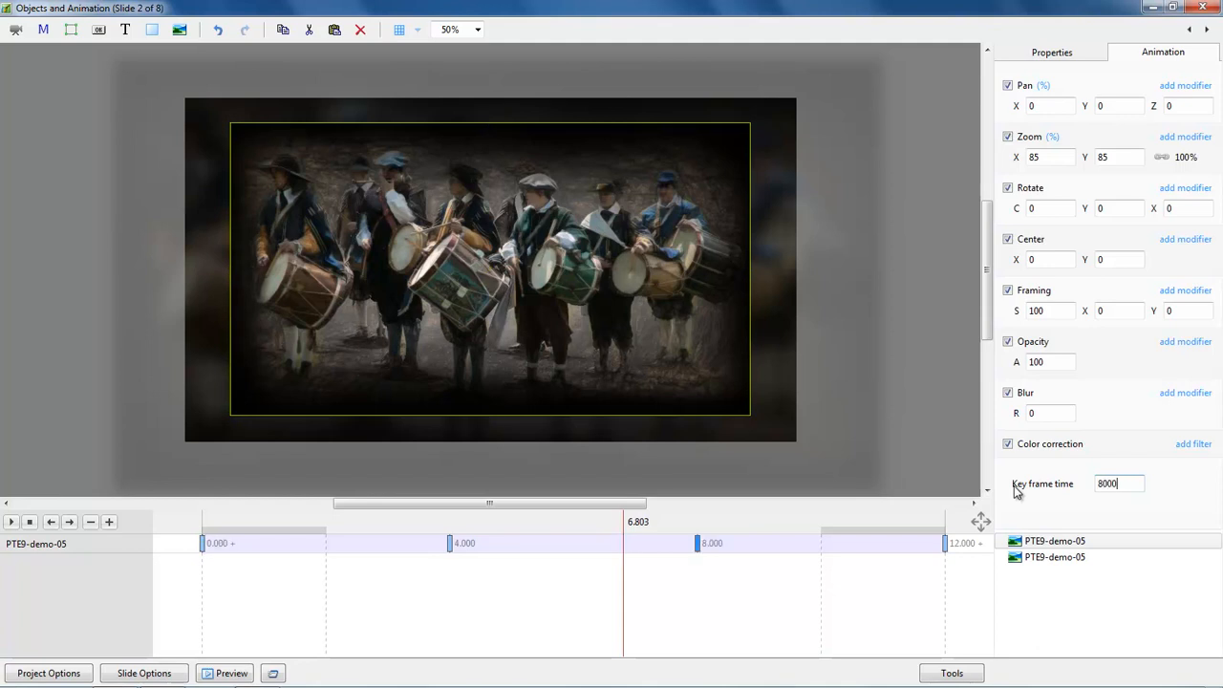
# Give the foreground picture a white border with a width of 0.5 percent and enable its shadow
pyautogui.click(202, 544)
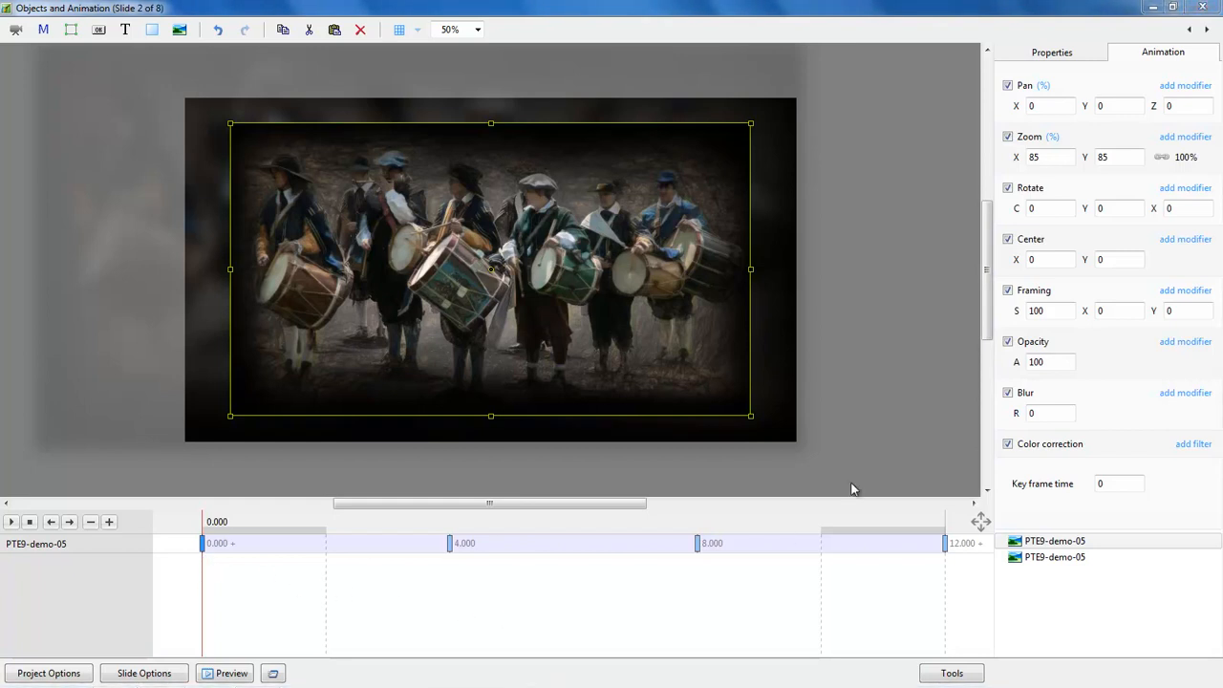
pyautogui.click(1057, 55)
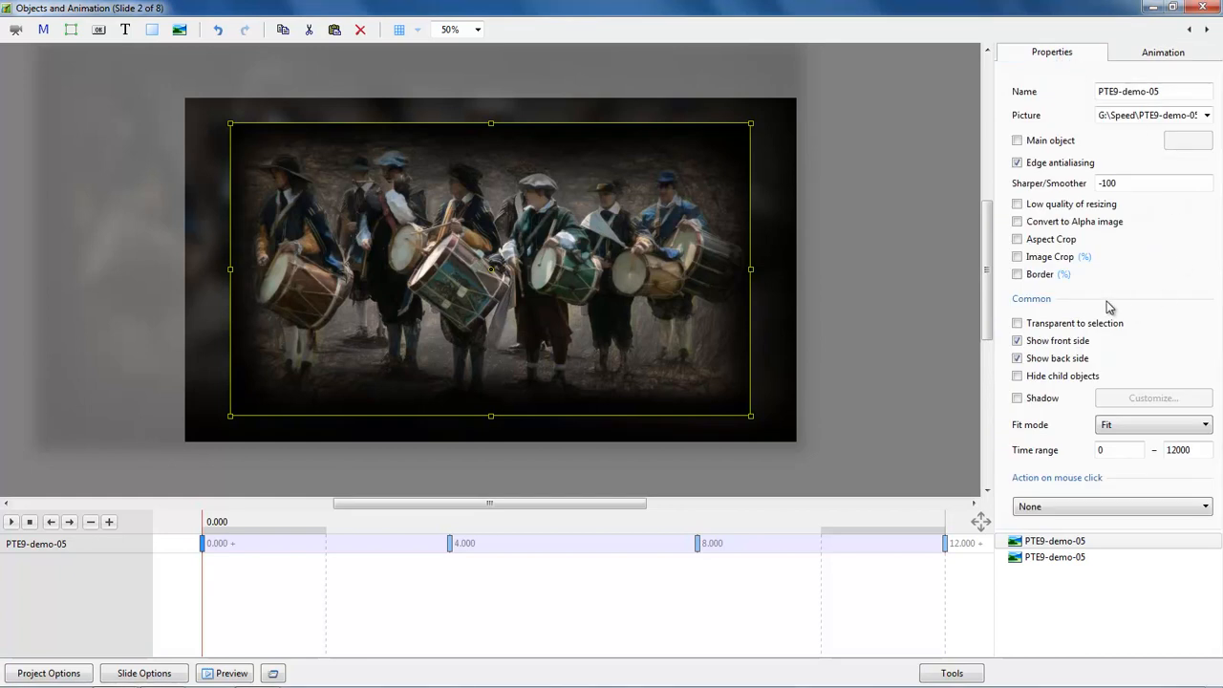
pyautogui.click(1017, 275)
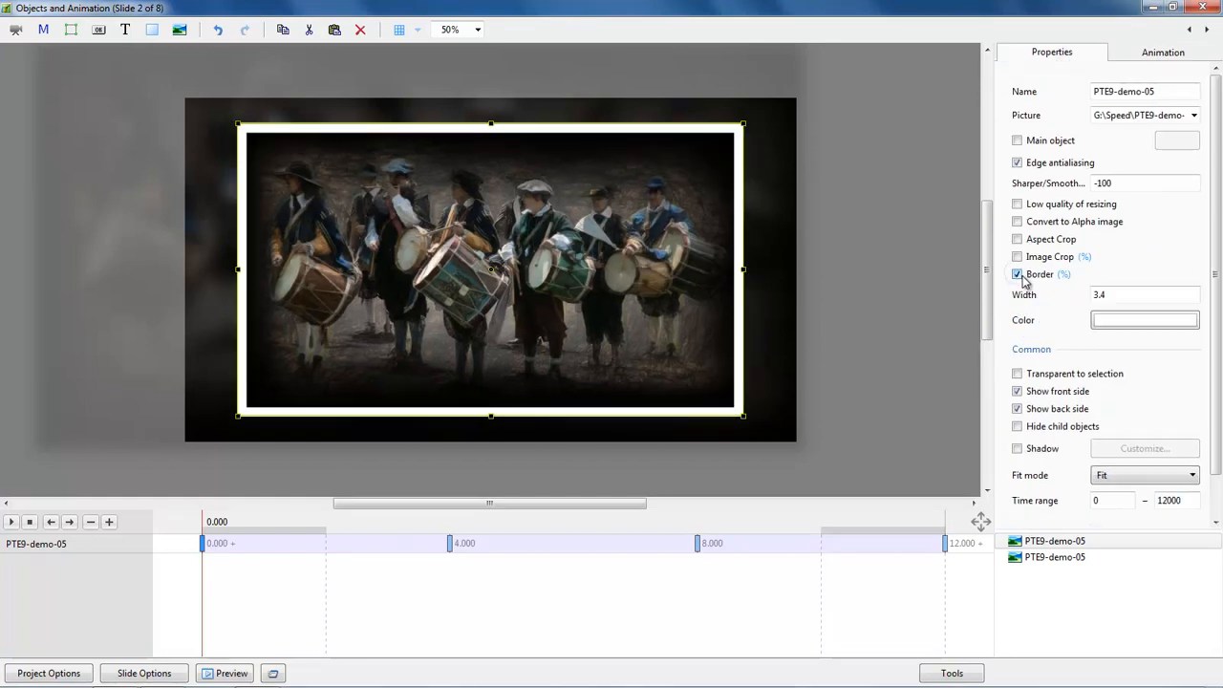
pyautogui.moveTo(1111, 294); pyautogui.dragTo(1024, 296)
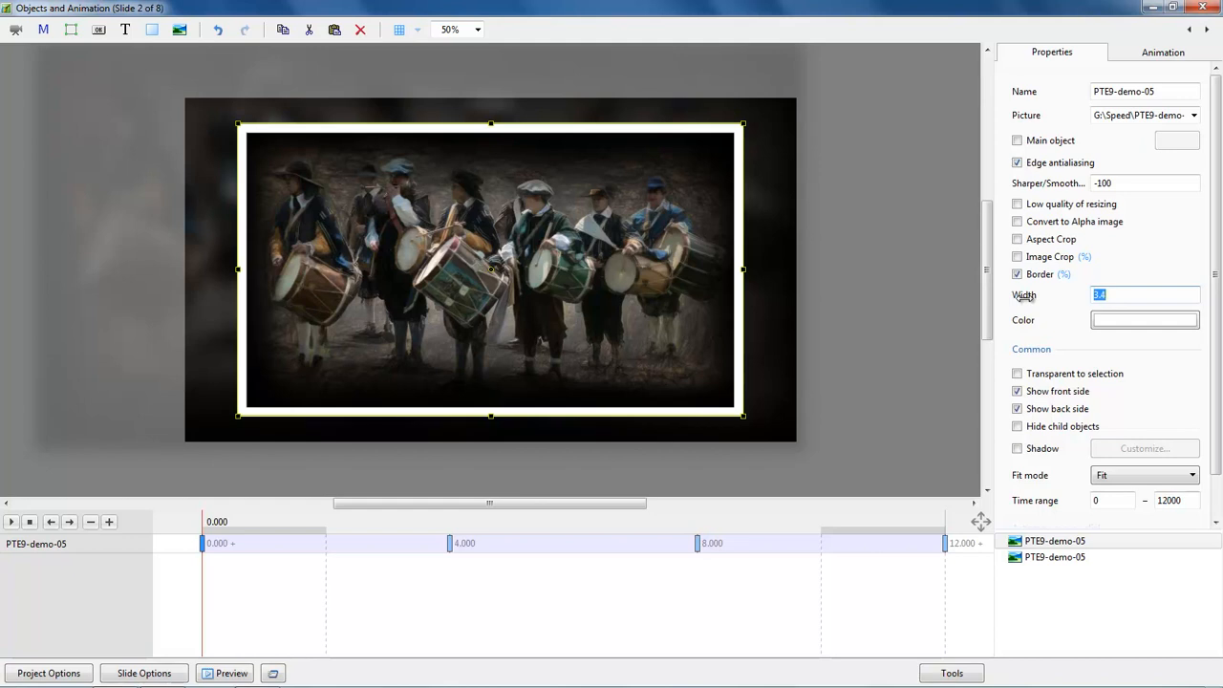
pyautogui.write('0.5')
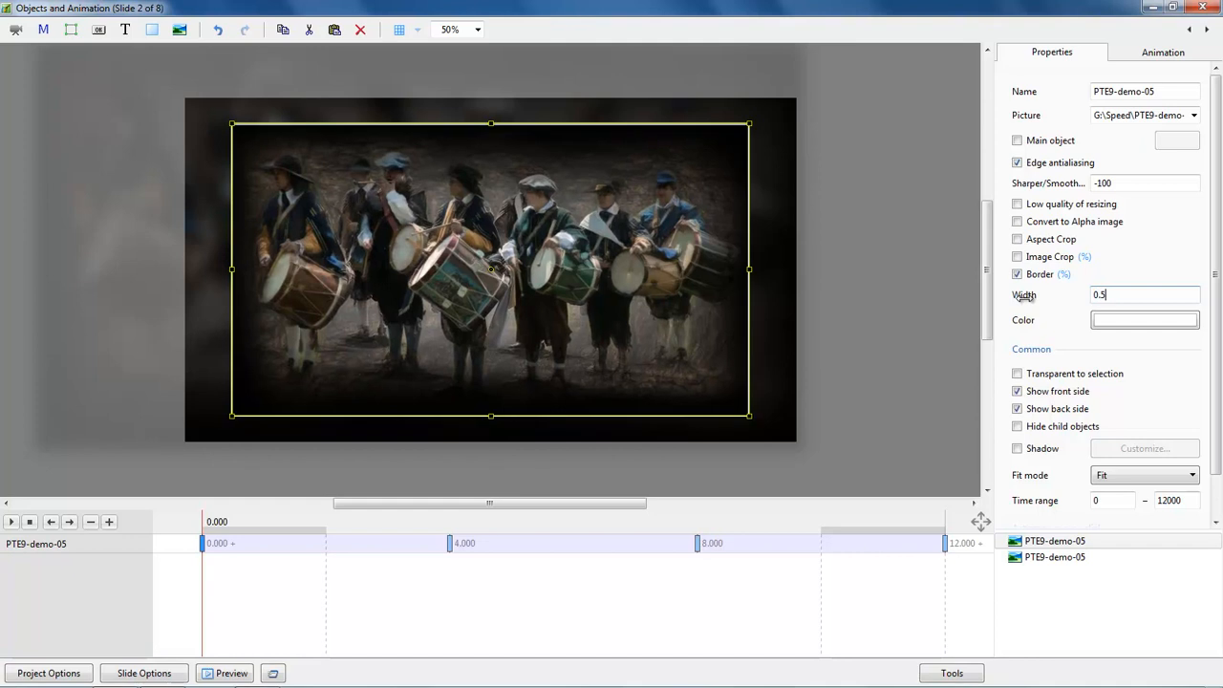
pyautogui.click(1017, 450)
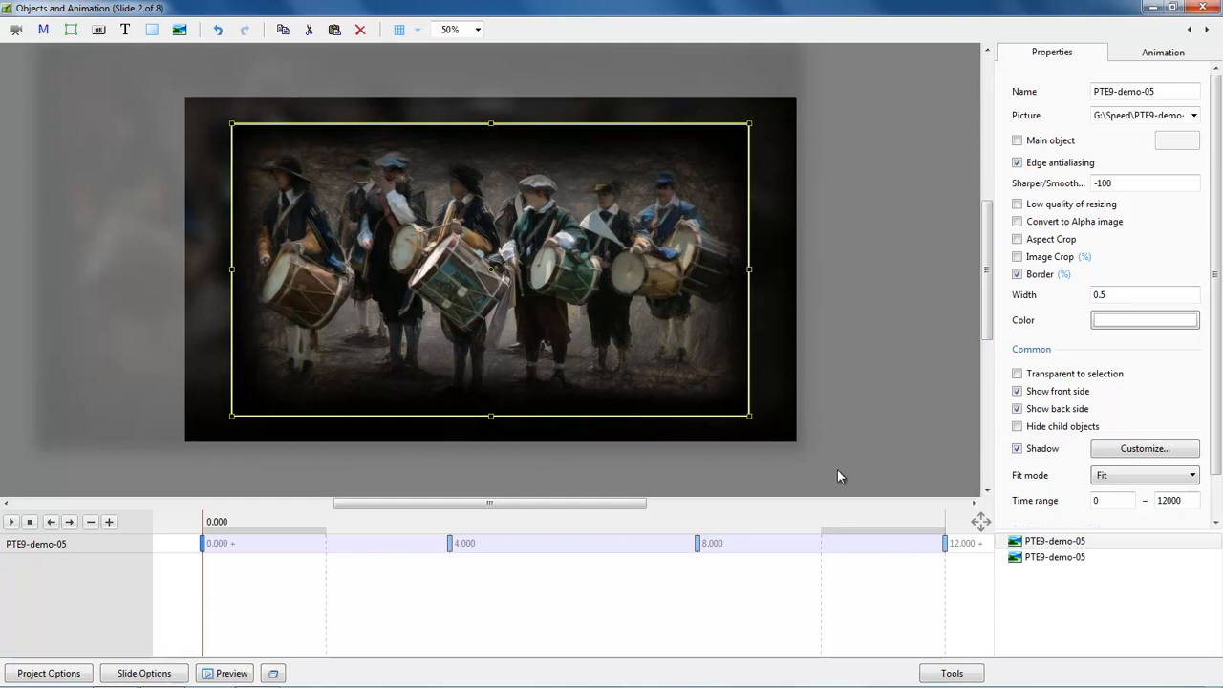
# At the 0.000 key frame, pan the foreground picture to X -186, Y 127 and rotate it to -19 on C
pyautogui.click(1152, 55)
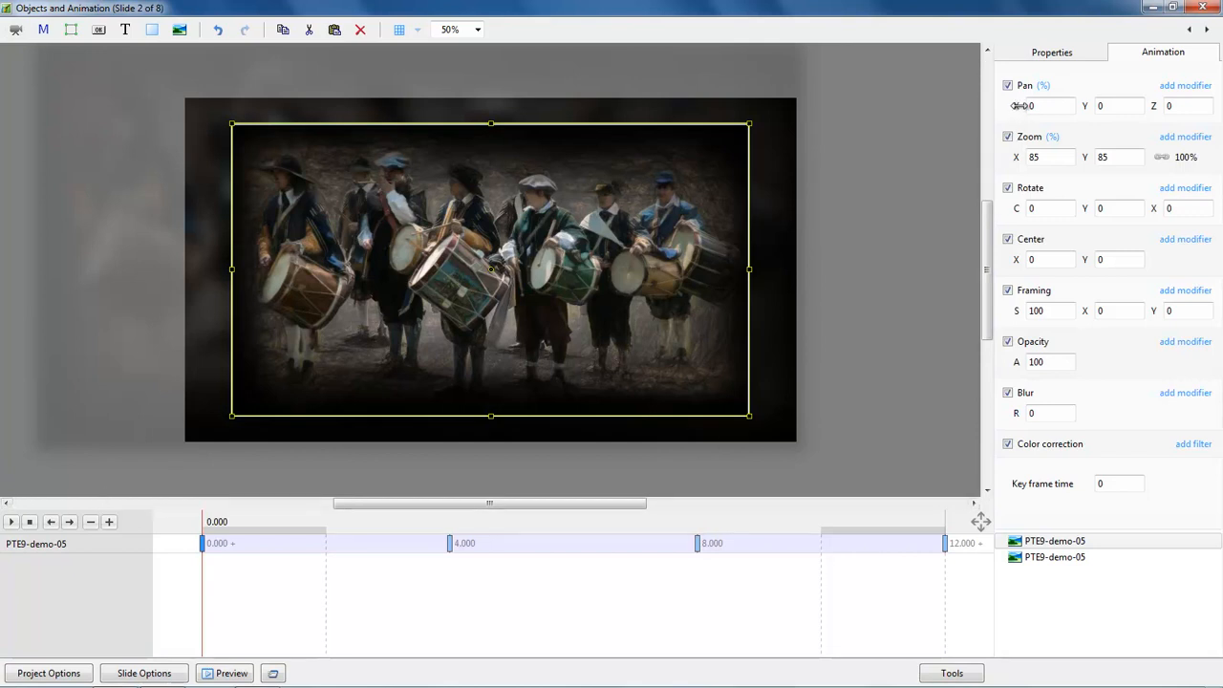
pyautogui.moveTo(1021, 106); pyautogui.dragTo(986, 158)
pyautogui.moveTo(1015, 208); pyautogui.dragTo(995, 209)
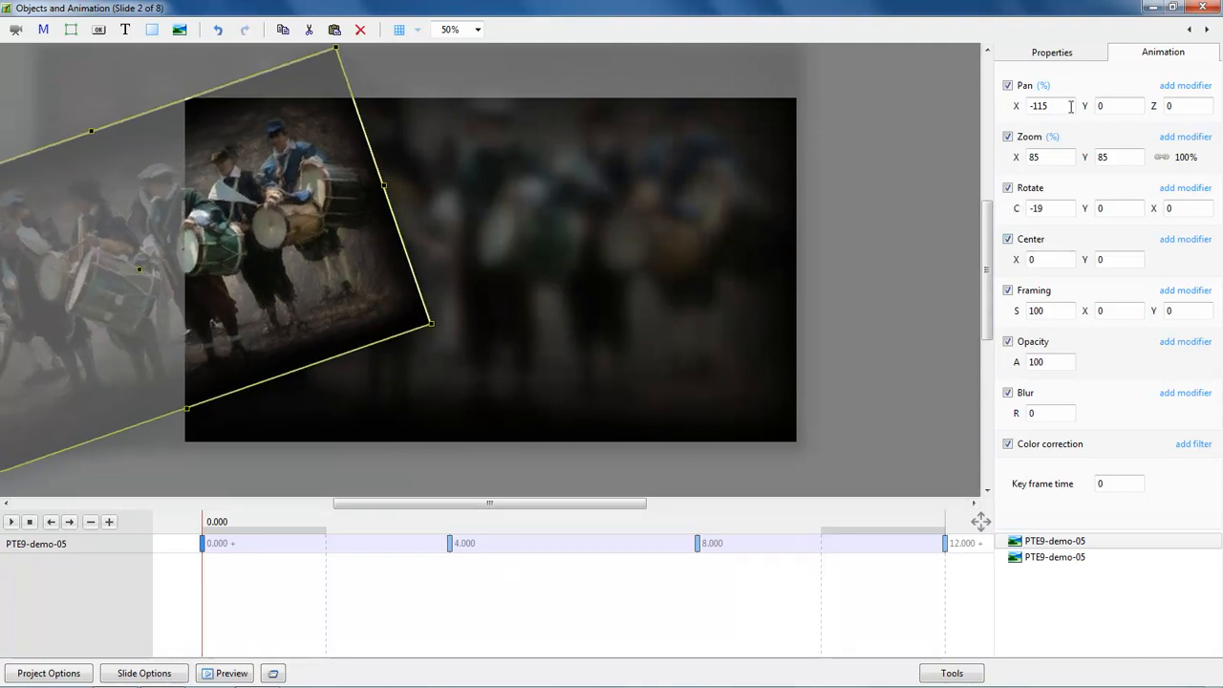
pyautogui.moveTo(1080, 105); pyautogui.dragTo(980, 115)
pyautogui.moveTo(1089, 106); pyautogui.dragTo(1113, 111)
pyautogui.moveTo(1017, 111); pyautogui.dragTo(1004, 115)
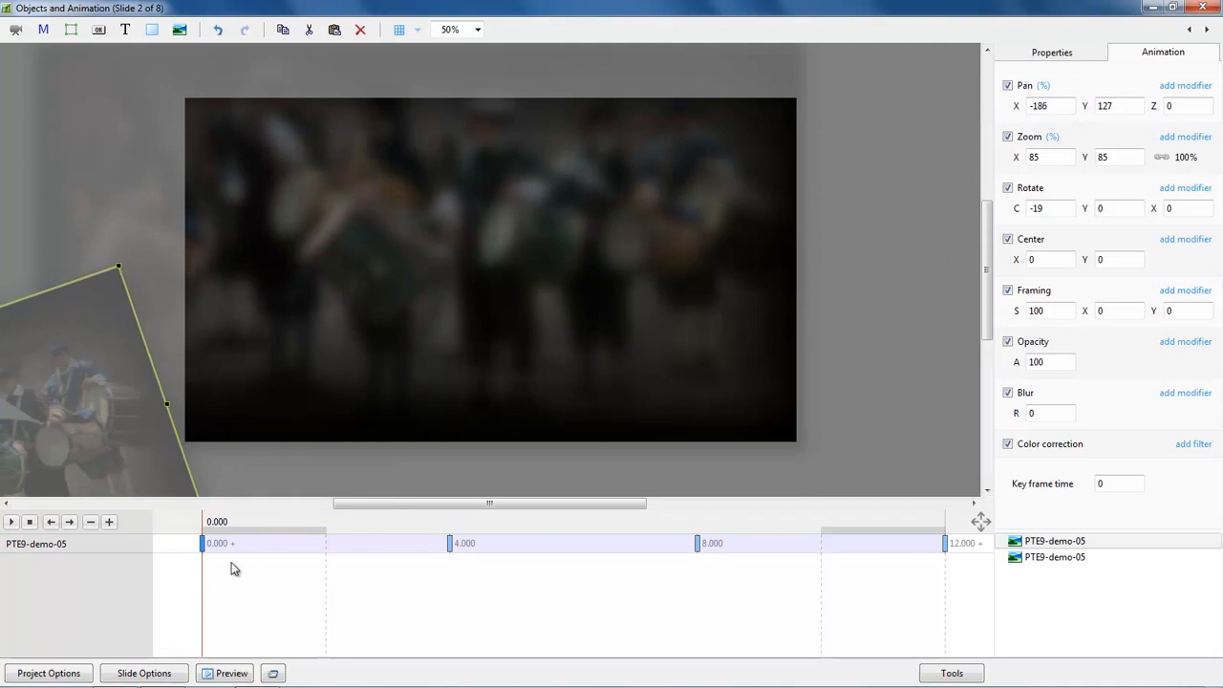
# At the 12.000 key frame, pan the foreground picture to X 191, Y -140 and rotate it to -28 on C
pyautogui.moveTo(205, 589); pyautogui.dragTo(448, 606)
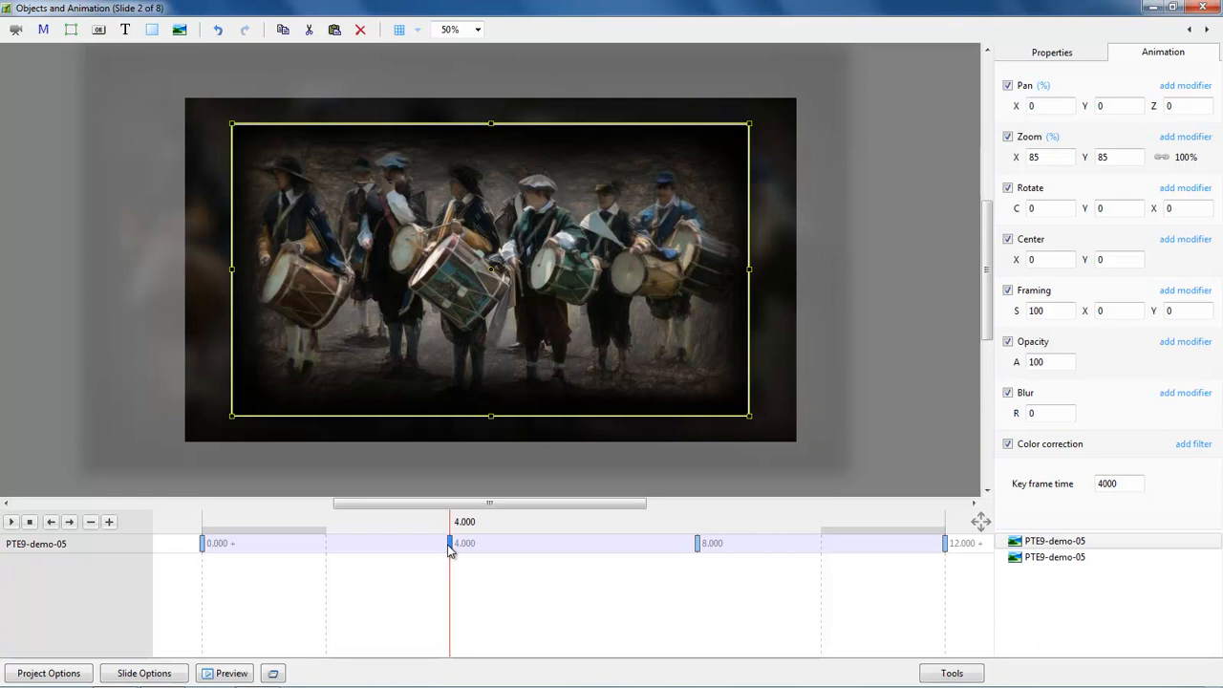
pyautogui.click(699, 544)
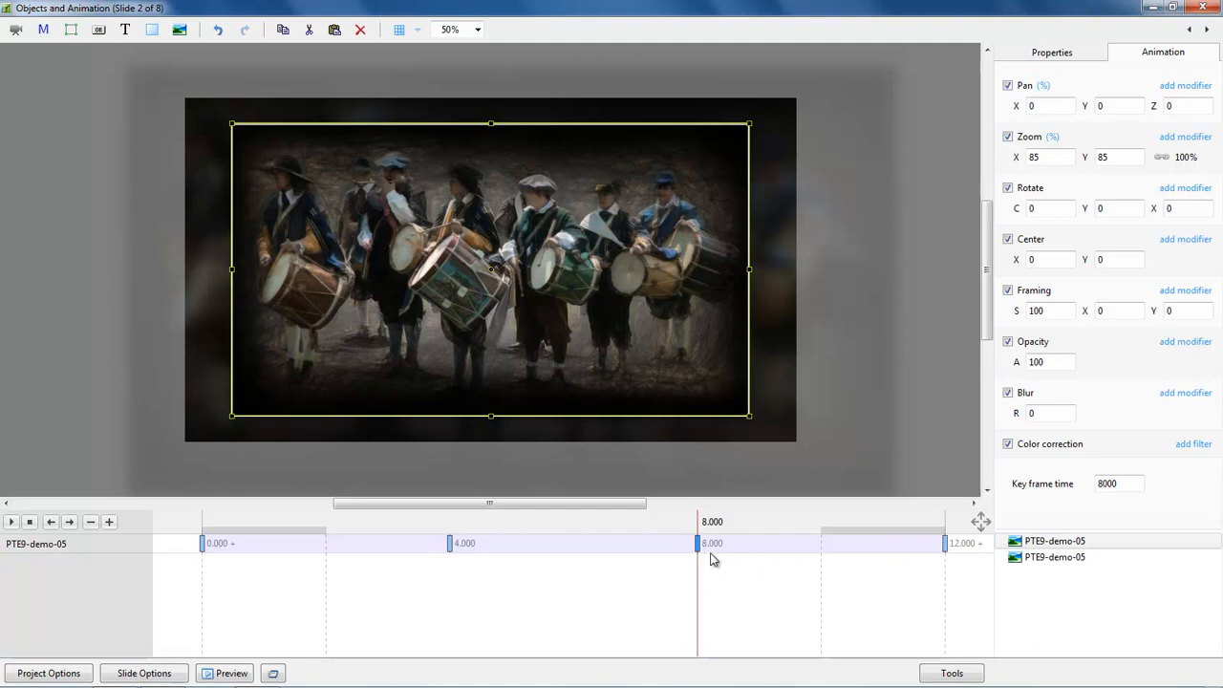
pyautogui.click(946, 545)
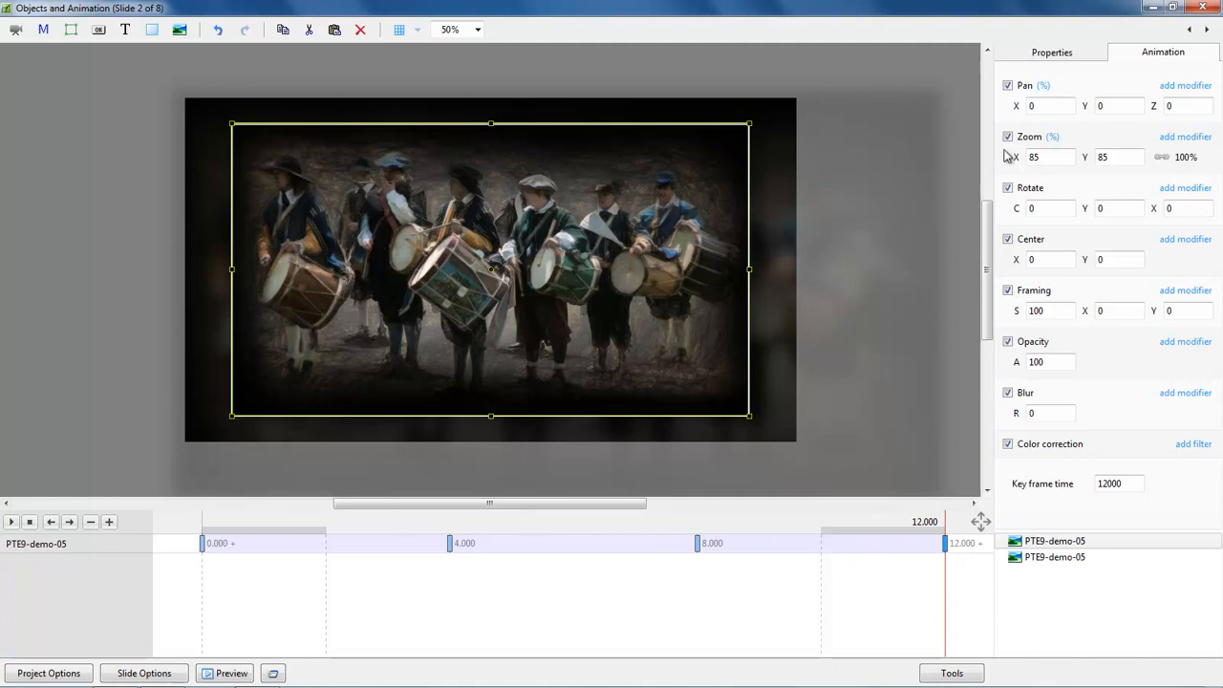
pyautogui.moveTo(1016, 106); pyautogui.dragTo(1132, 124)
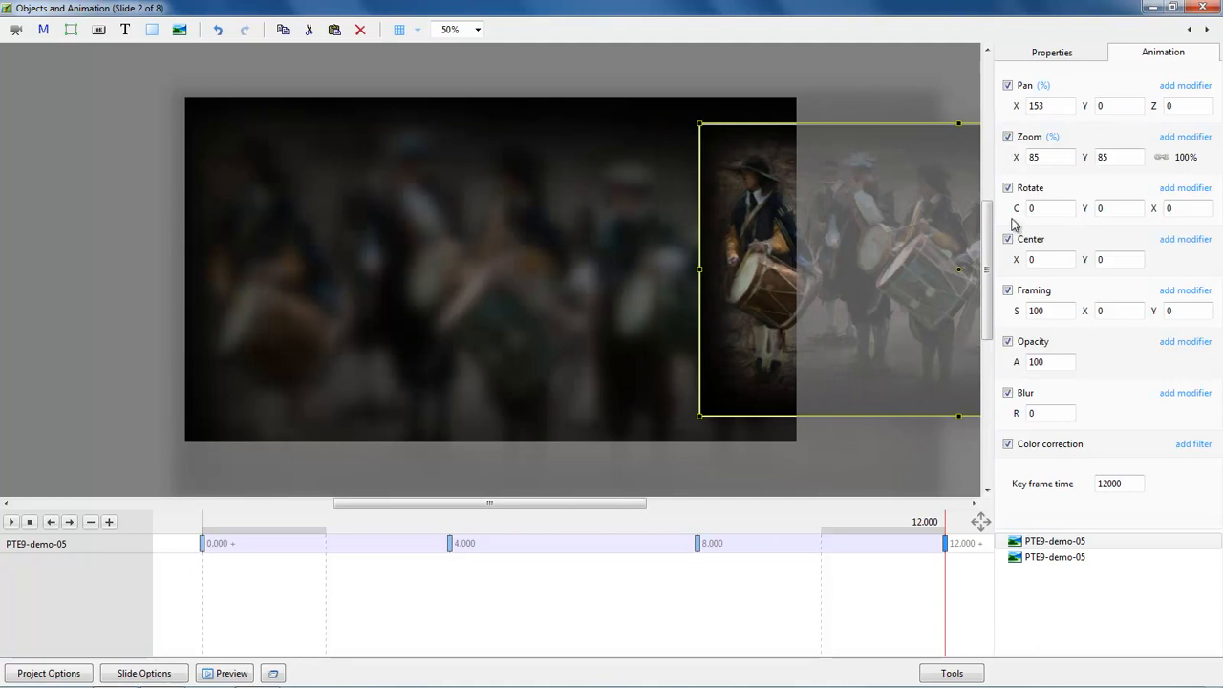
pyautogui.moveTo(1015, 208)
pyautogui.mouseDown()
pyautogui.moveTo(991, 219)
pyautogui.moveTo(1003, 219)
pyautogui.mouseUp()
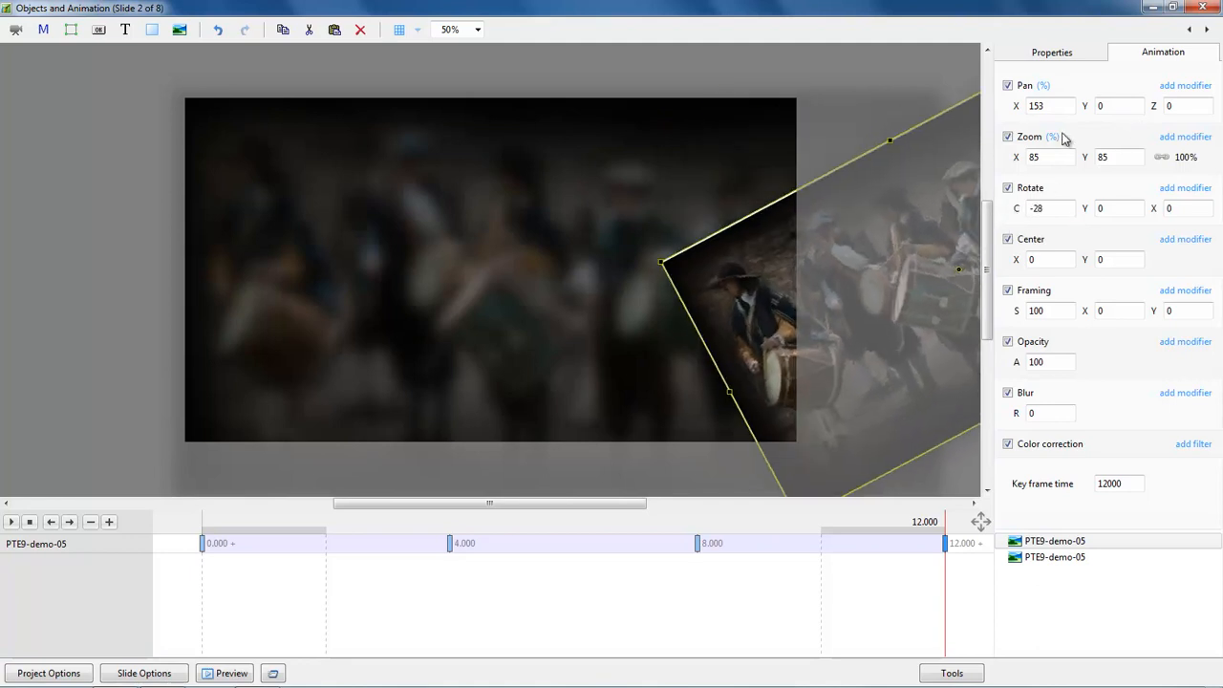
pyautogui.moveTo(1080, 109); pyautogui.dragTo(976, 146)
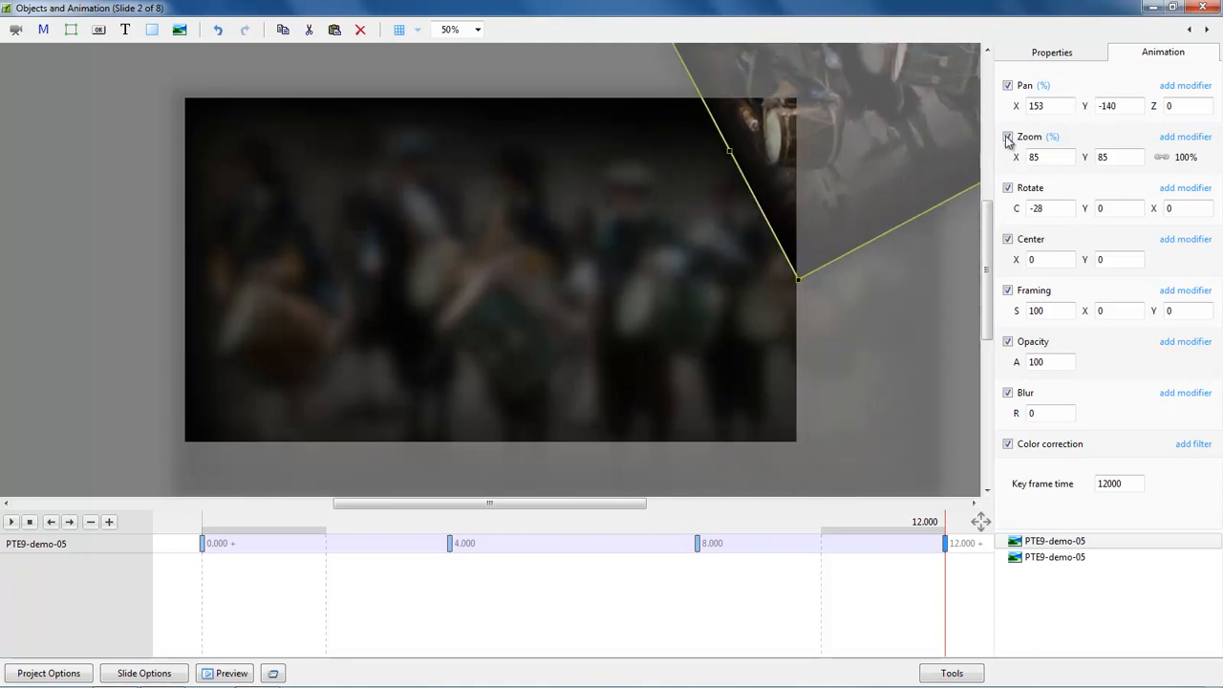
pyautogui.moveTo(1017, 106); pyautogui.dragTo(1051, 108)
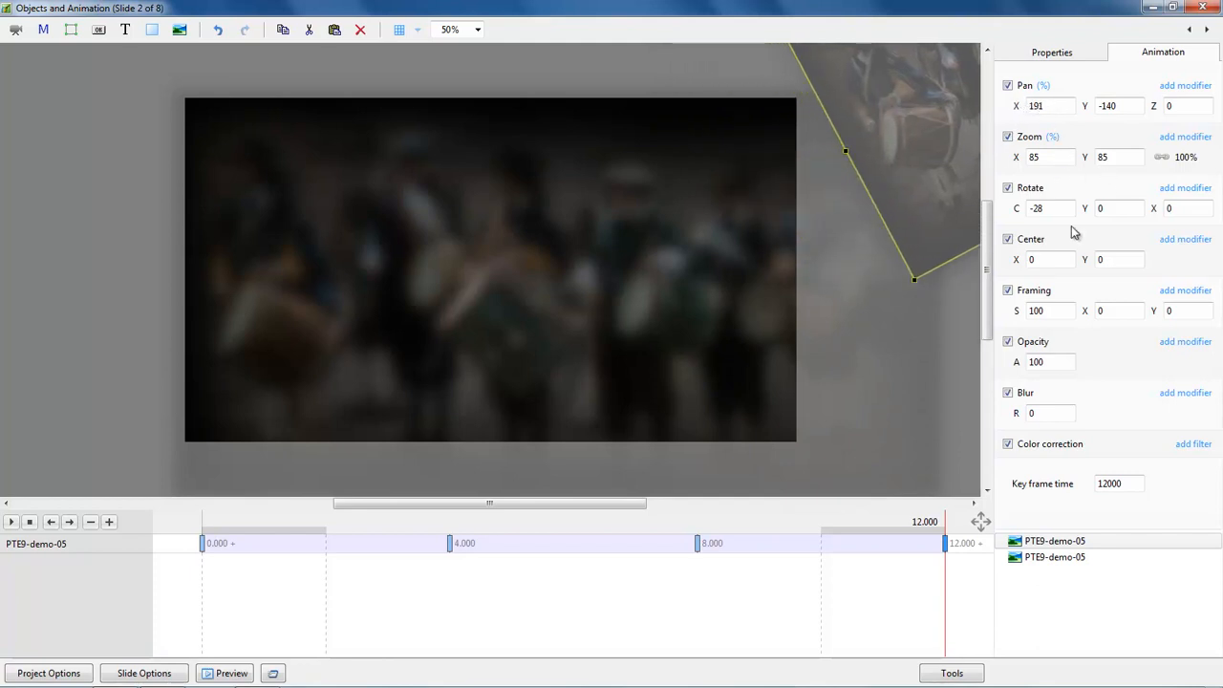
# Play the slide from the first key frame to check the foreground picture's entry and exit
pyautogui.click(202, 544)
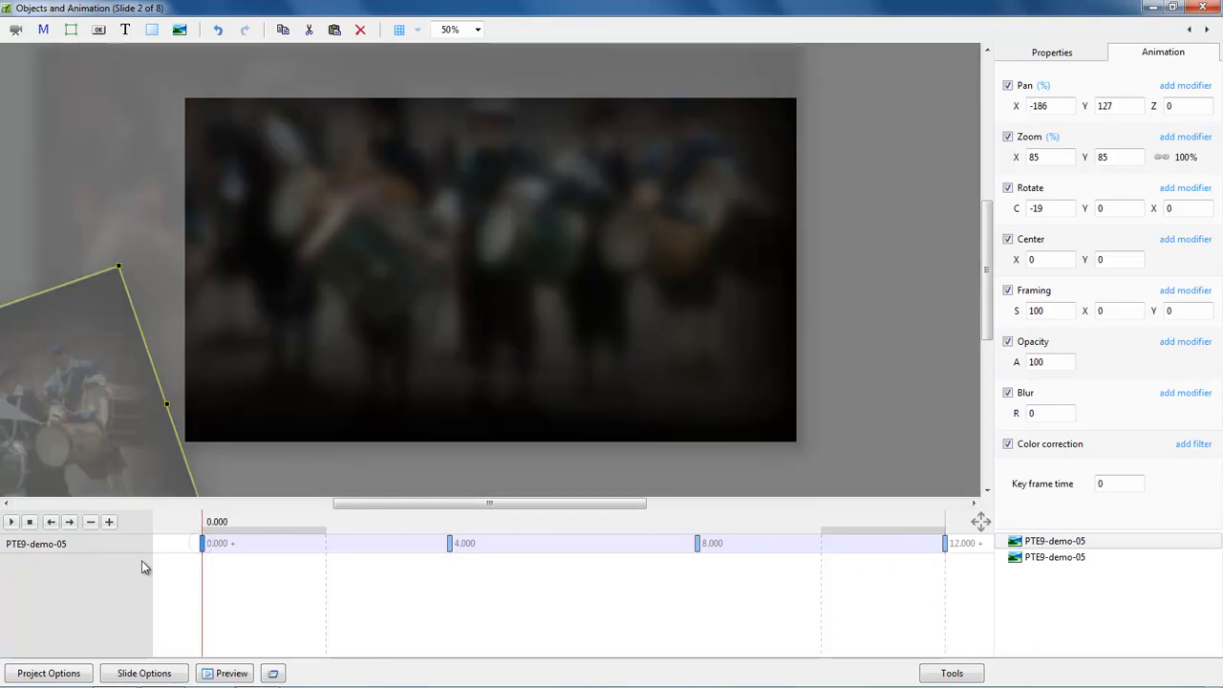
pyautogui.click(11, 523)
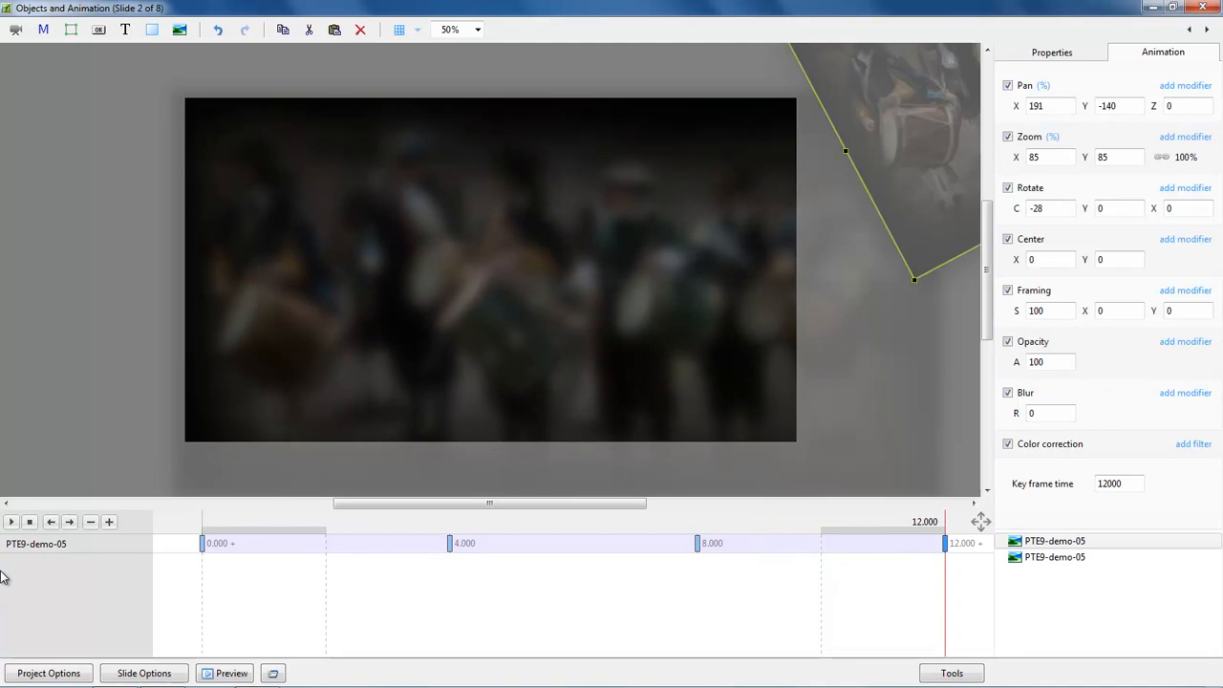
# Add Slow down animation speed modifiers to Pan and Rotate at the foreground picture's first key frame
pyautogui.click(202, 545)
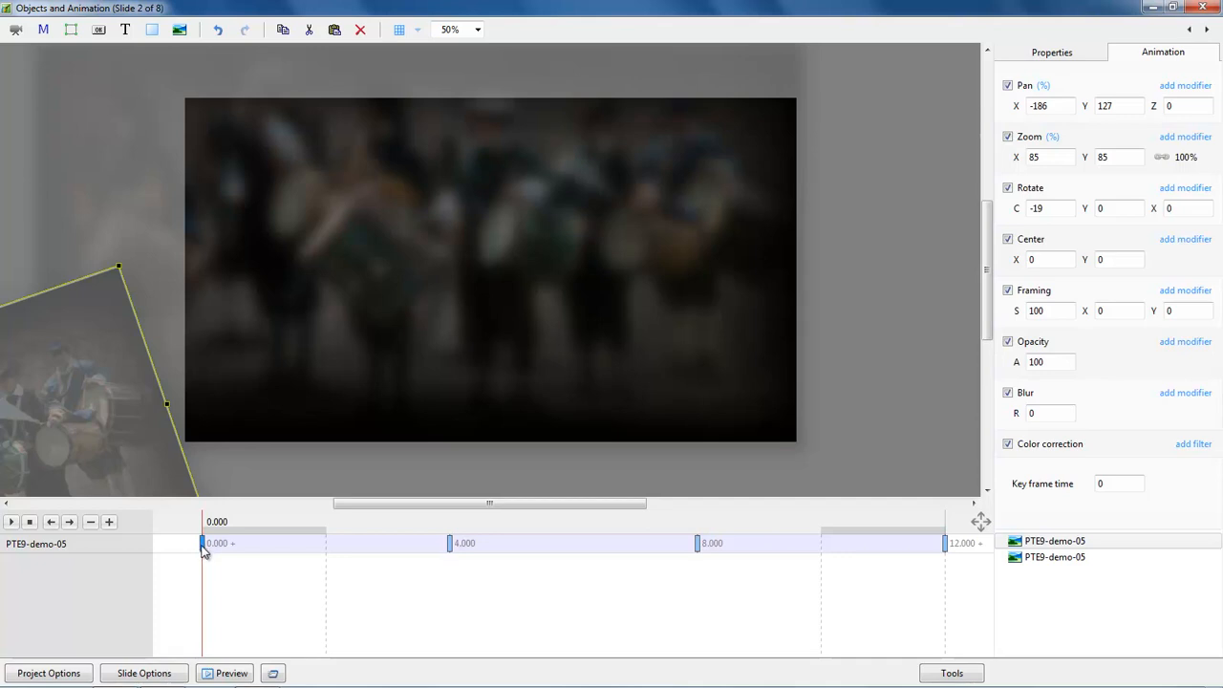
pyautogui.click(450, 543)
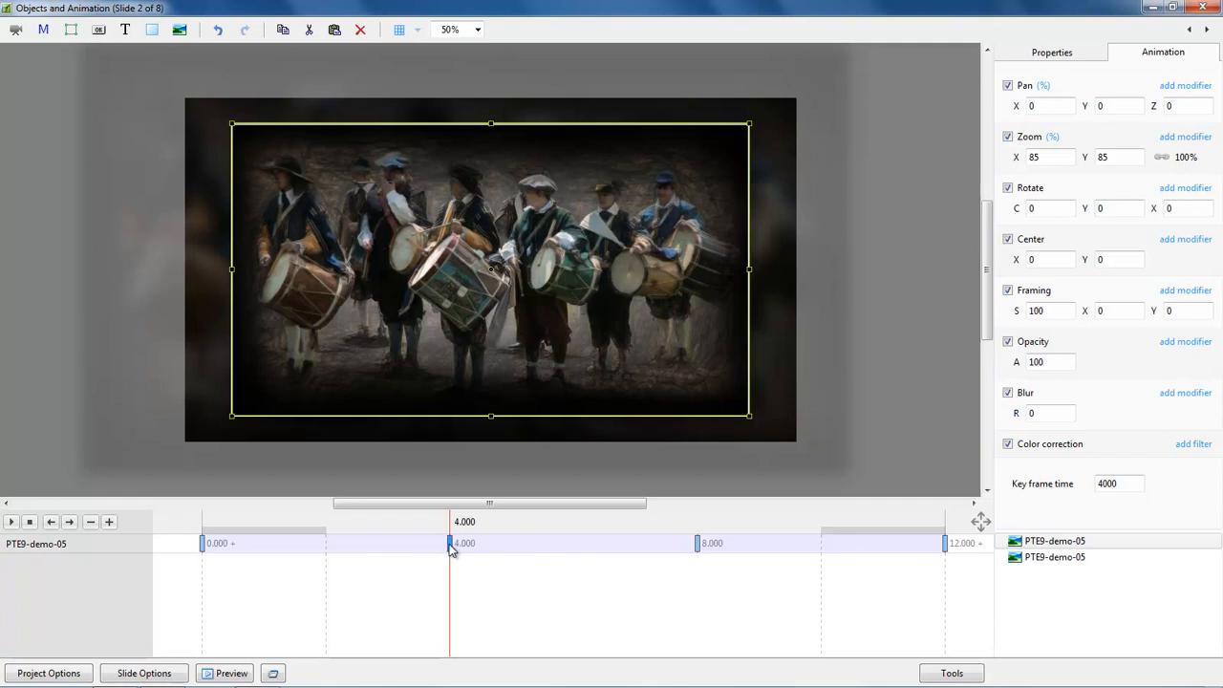
pyautogui.click(202, 544)
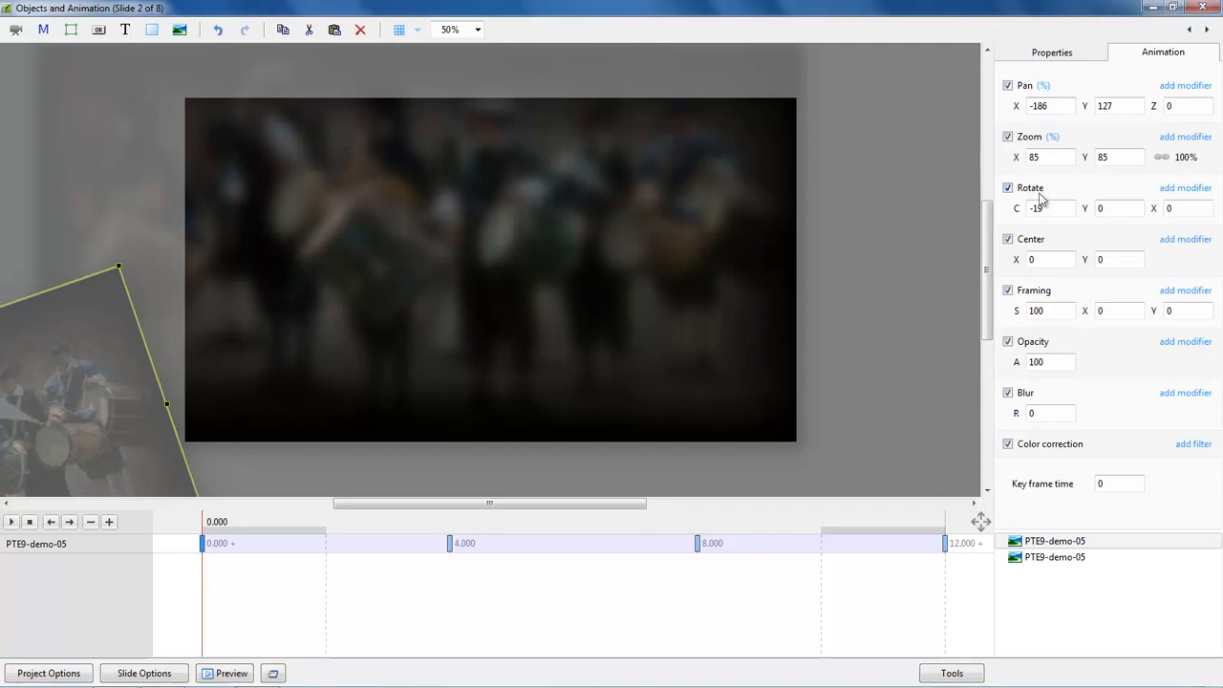
pyautogui.click(1186, 89)
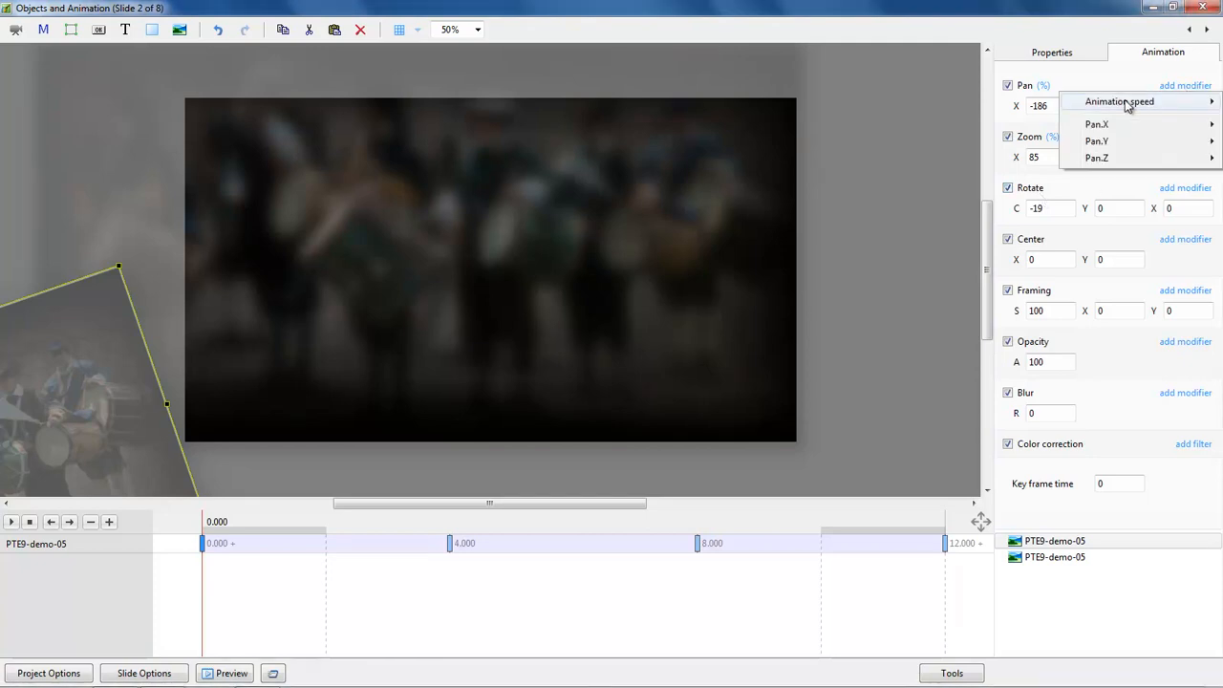
pyautogui.moveTo(1128, 105)
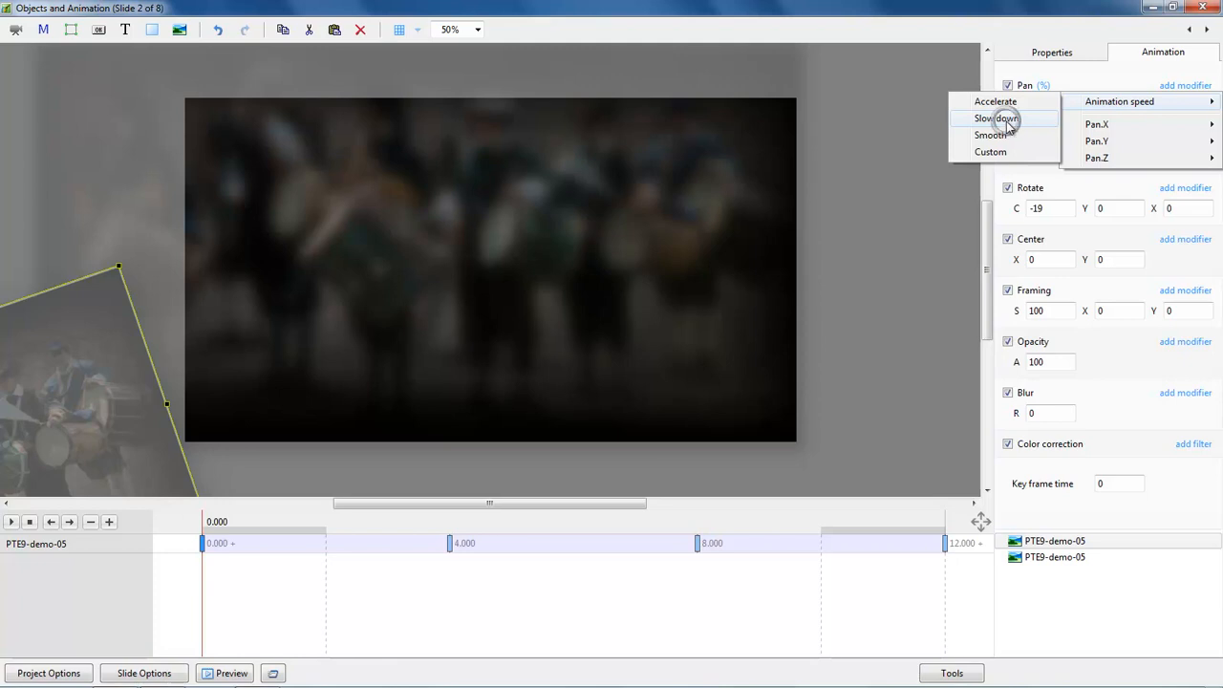
pyautogui.click(997, 119)
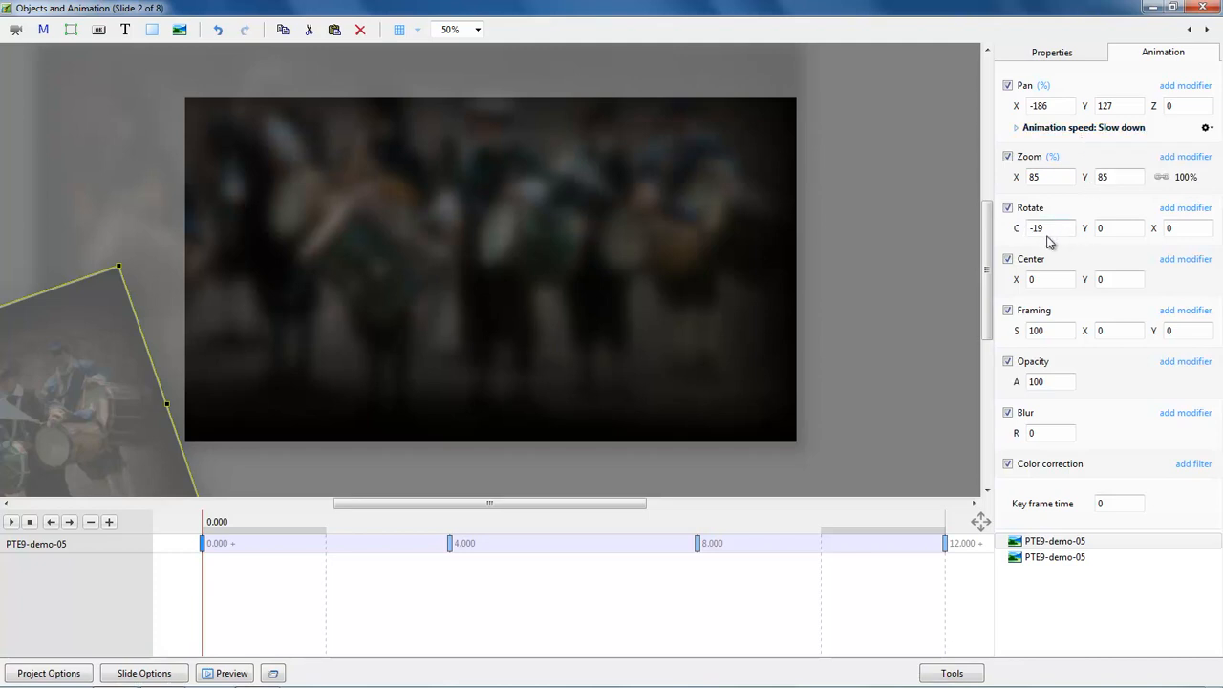
pyautogui.click(1184, 212)
pyautogui.moveTo(1129, 225)
pyautogui.click(999, 241)
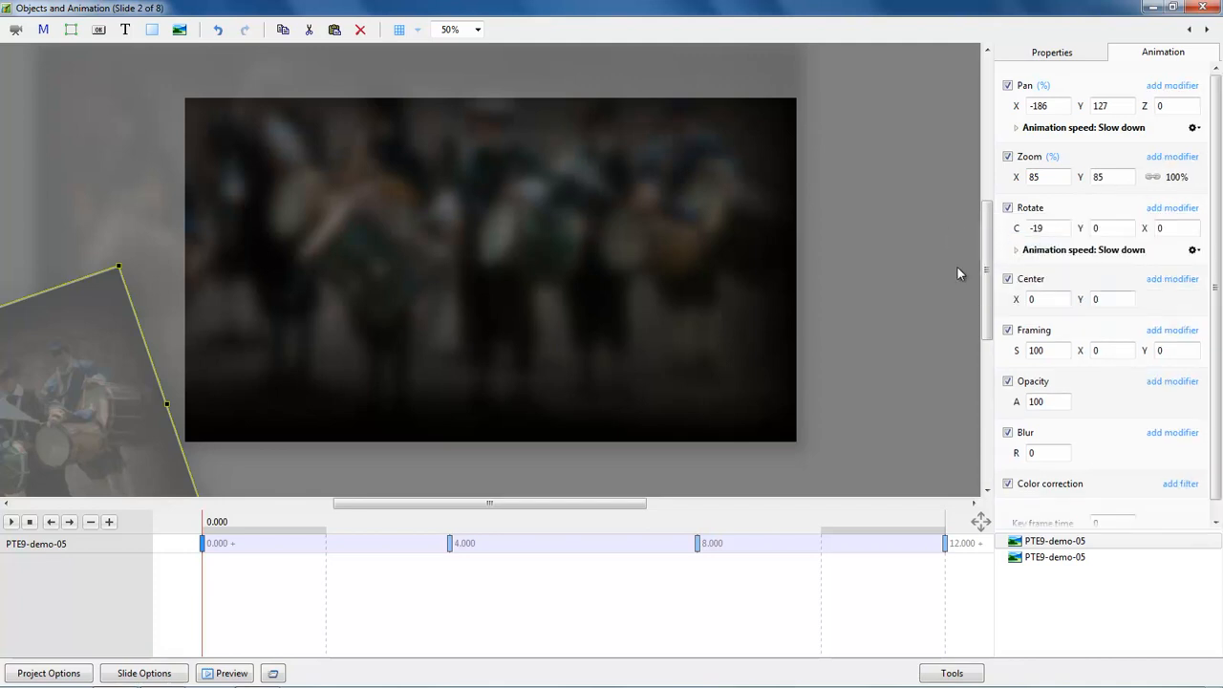
# Add Accelerate animation speed modifiers to Pan and Rotate at the foreground picture's 8.000 key frame
pyautogui.click(697, 544)
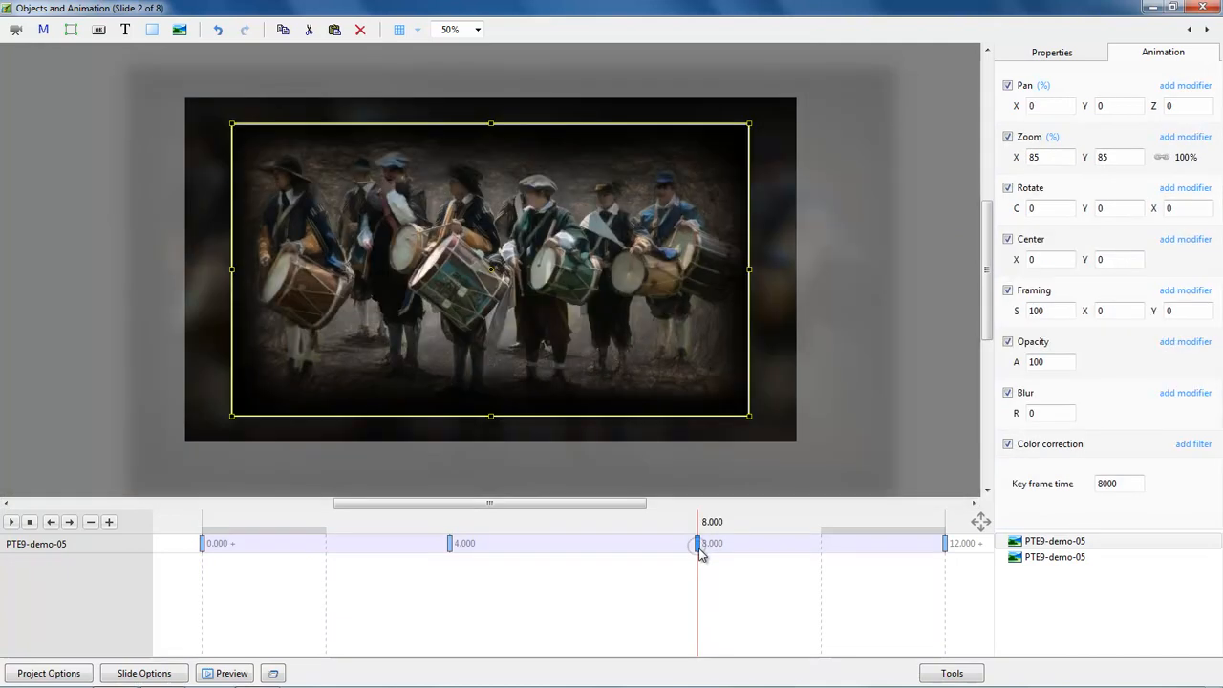
pyautogui.click(945, 544)
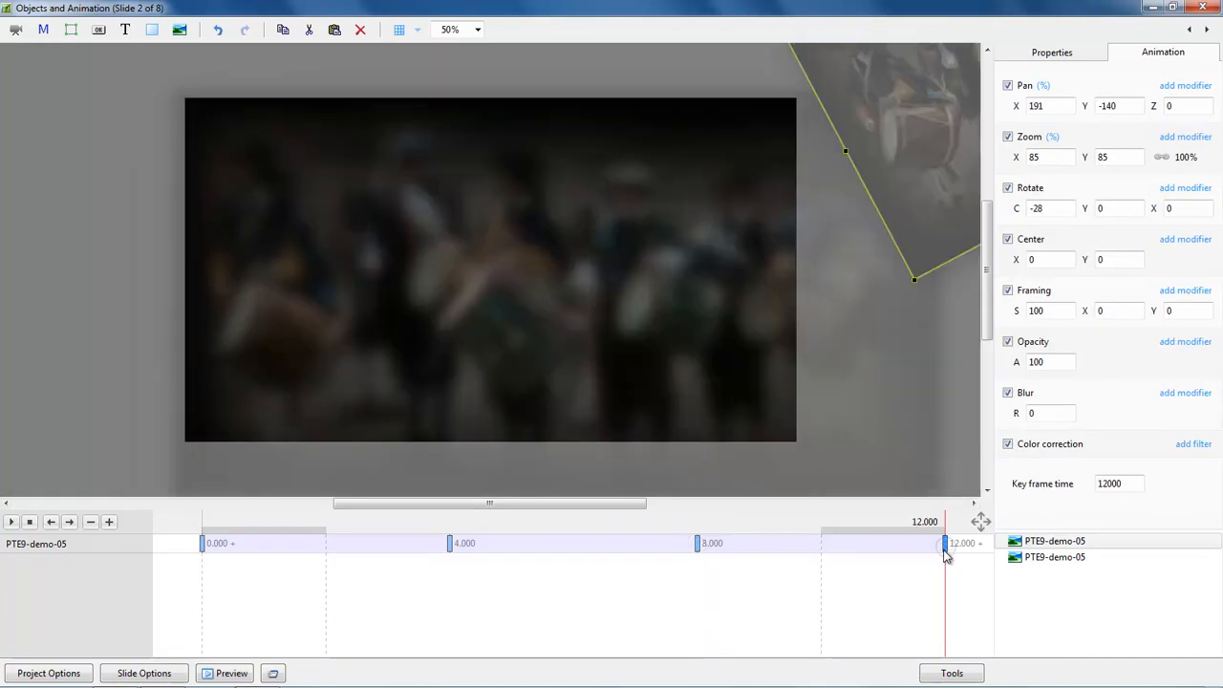
pyautogui.click(698, 549)
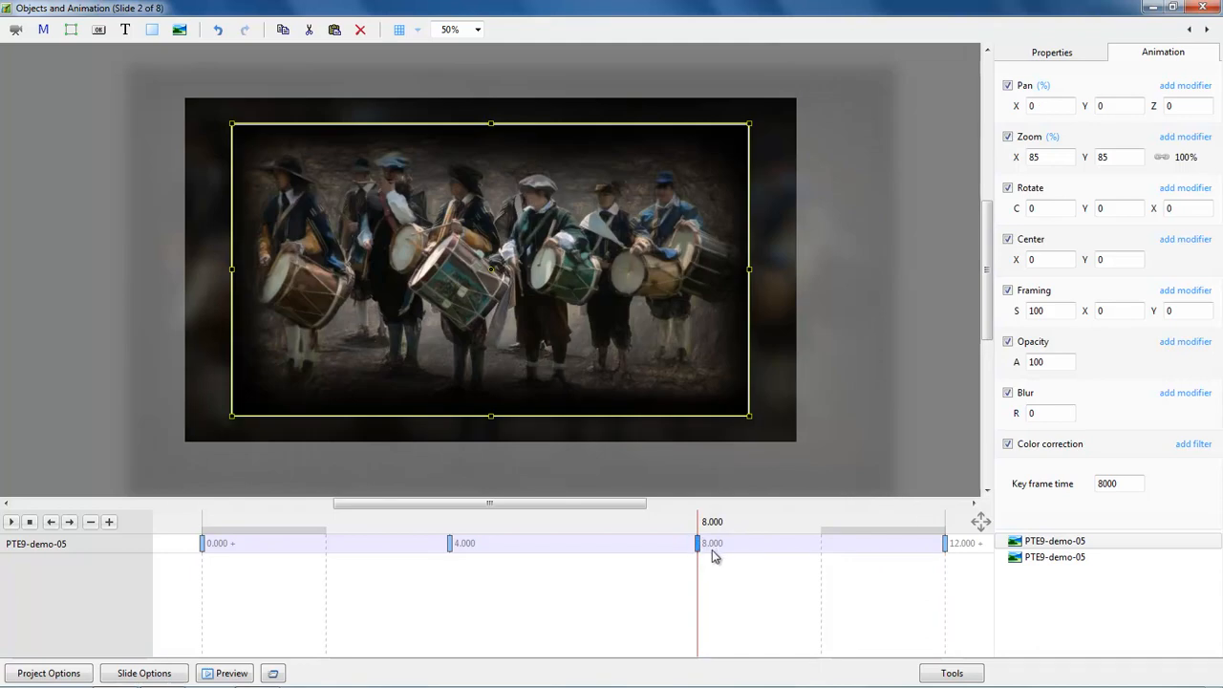
pyautogui.click(1195, 87)
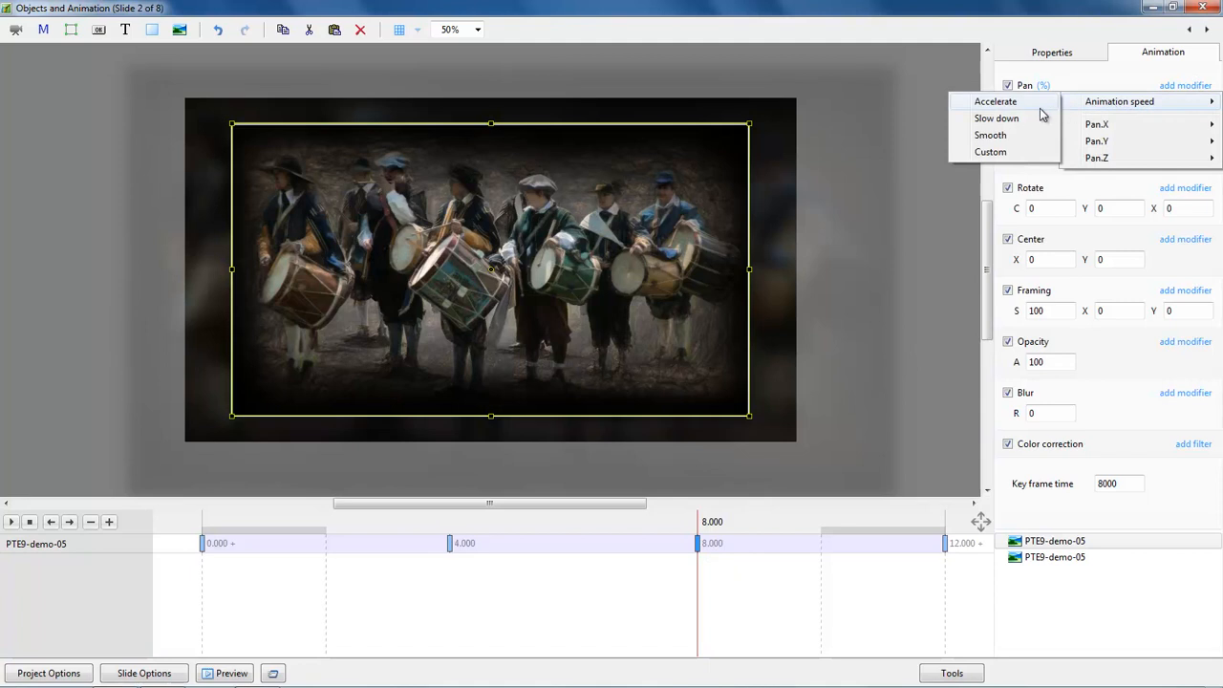
pyautogui.click(1008, 103)
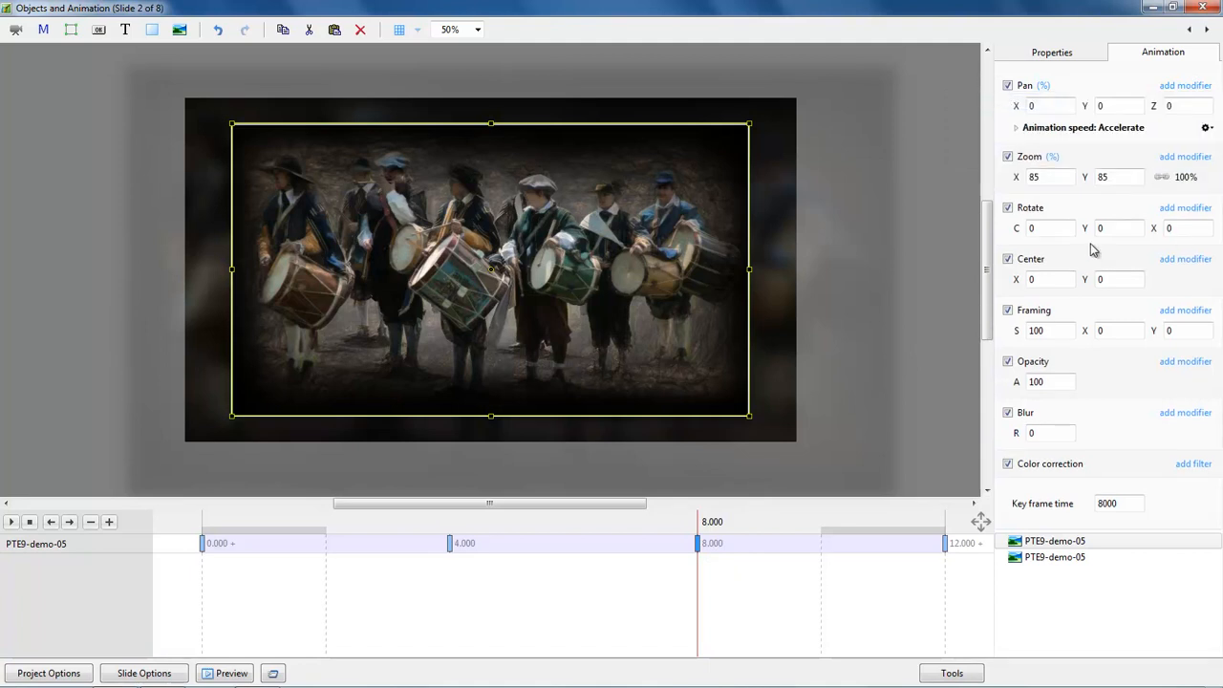
pyautogui.click(1188, 209)
pyautogui.moveTo(1119, 224)
pyautogui.click(1001, 226)
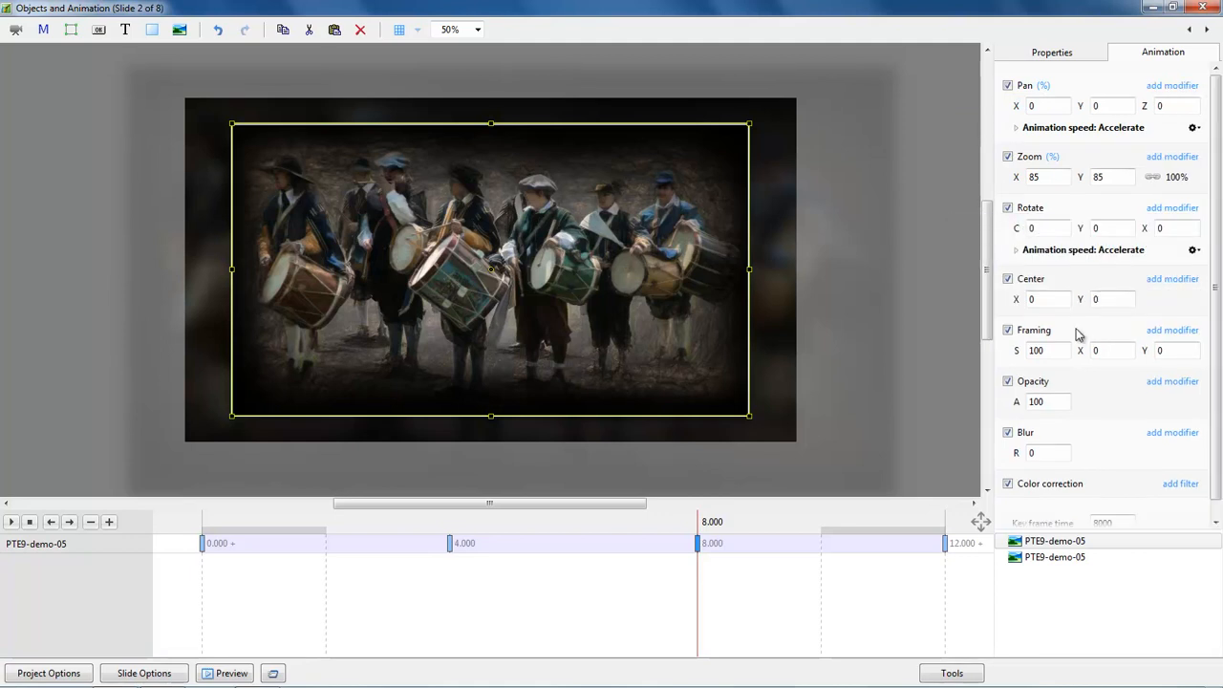
# Replay the slide from 0.000 to review the Slow down and Accelerate motion
pyautogui.click(202, 547)
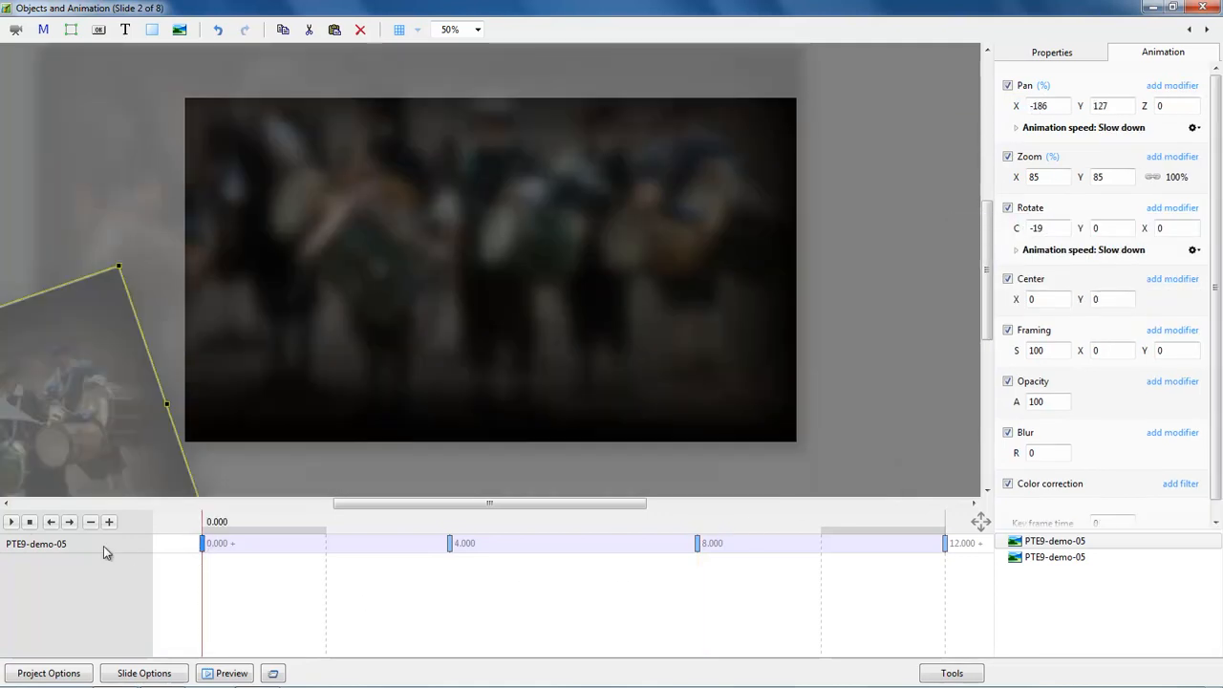
pyautogui.click(10, 523)
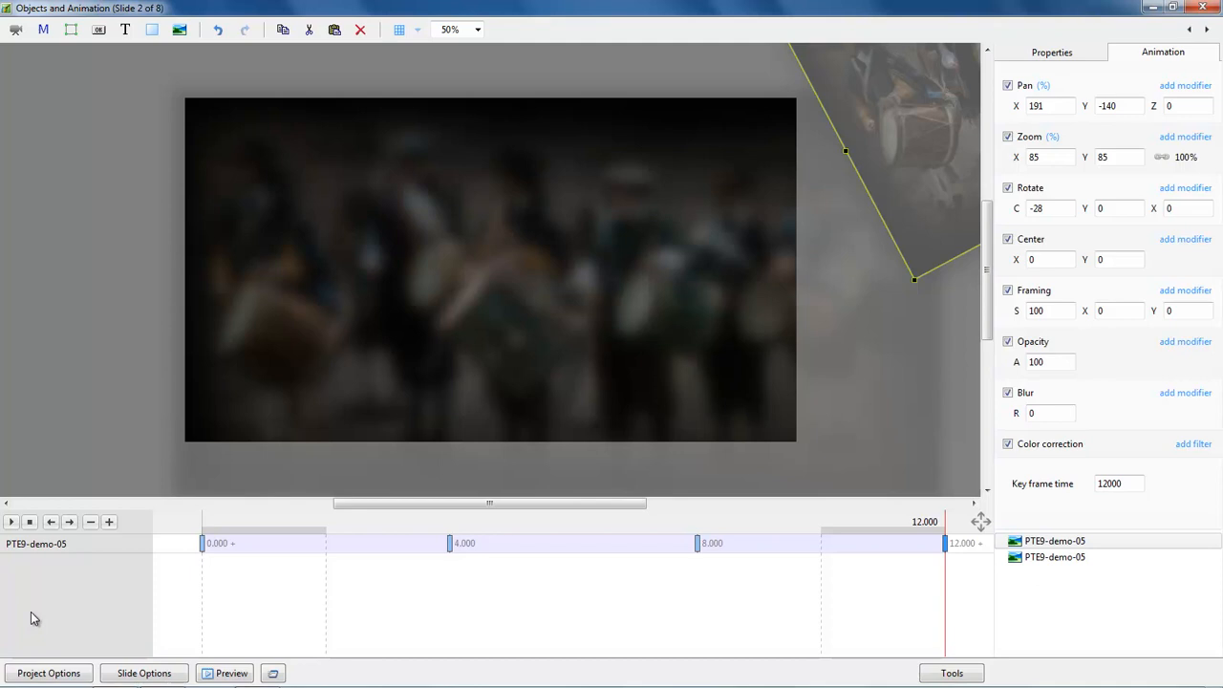
# Move the PTE9-demo-01 slide ahead of the PTE9-demo-05 slide and play the show to review the transitions
pyautogui.click(1203, 10)
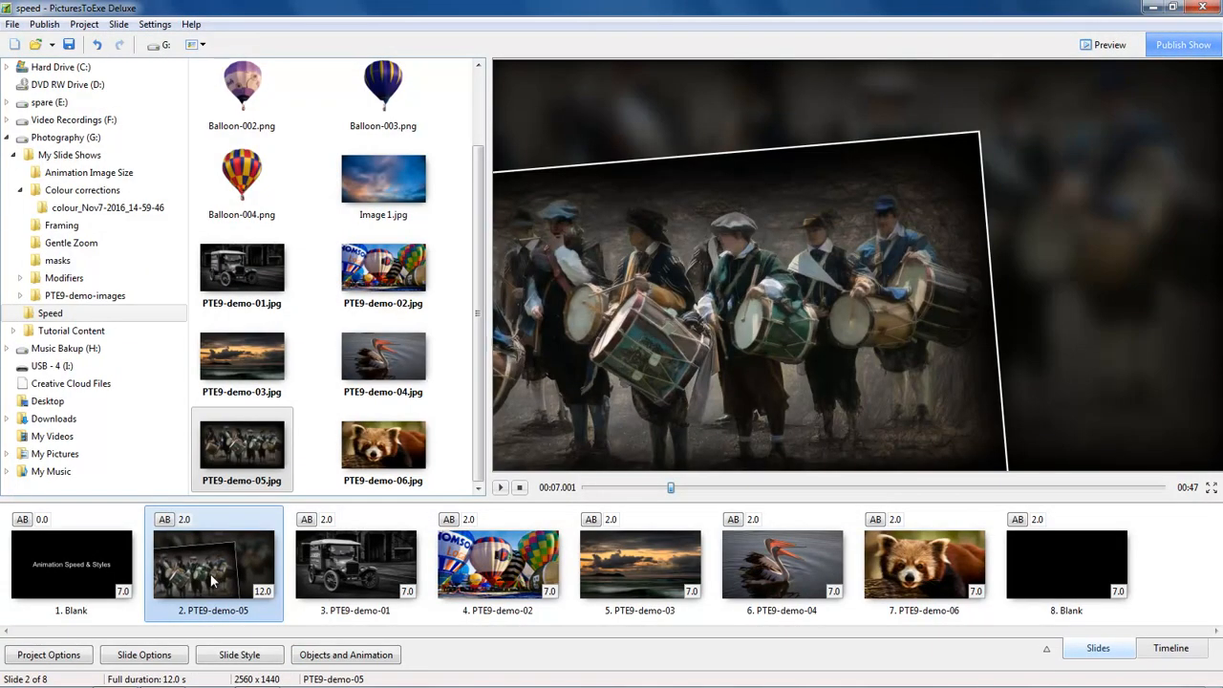
pyautogui.click(511, 569)
pyautogui.moveTo(368, 571); pyautogui.dragTo(196, 581)
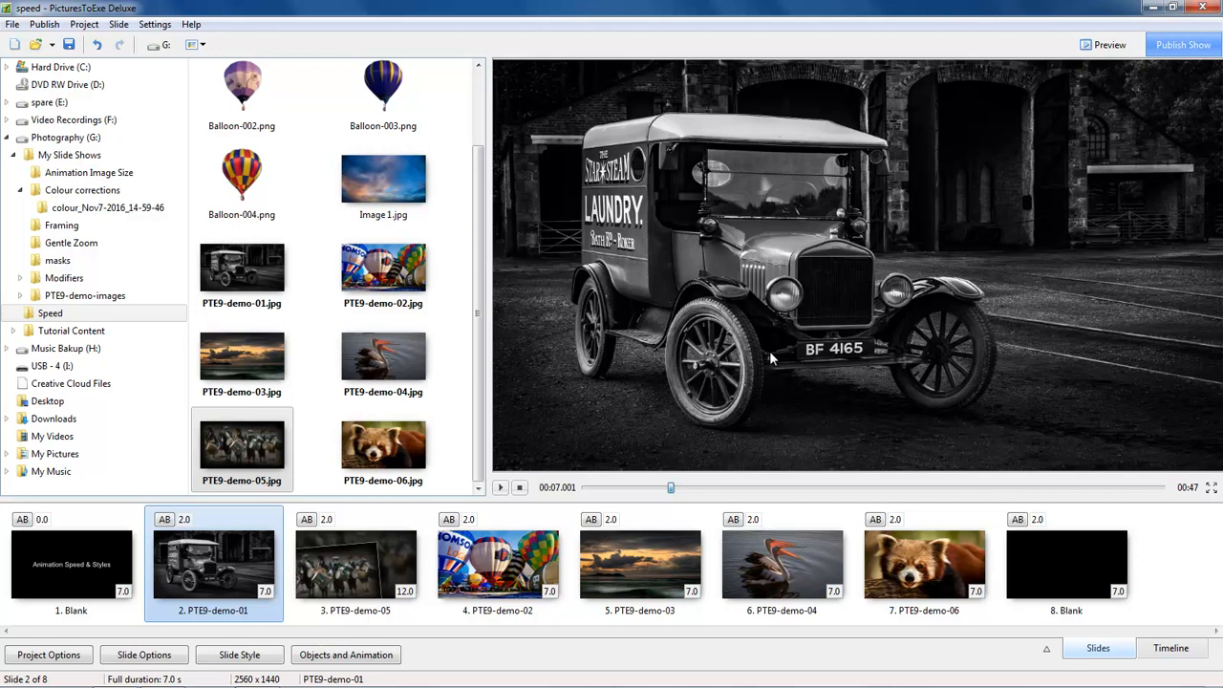
pyautogui.click(499, 488)
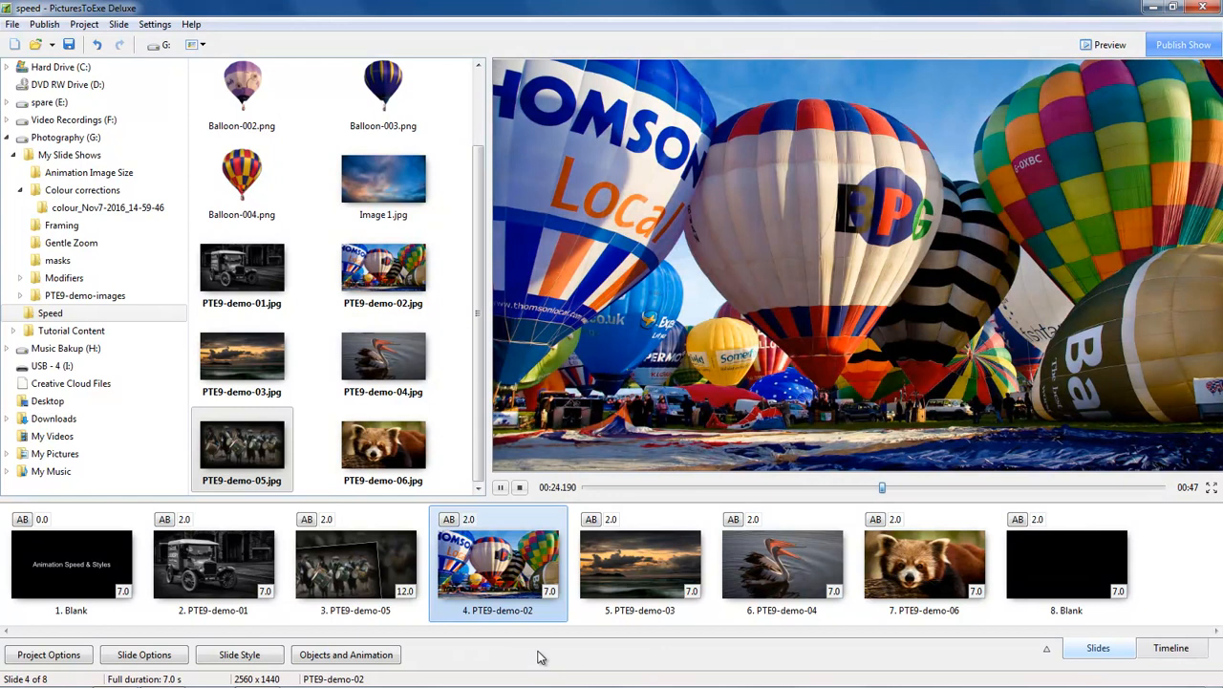
# Set the full duration of the PTE9-demo-05 slide to 14 seconds
pyautogui.click(361, 574)
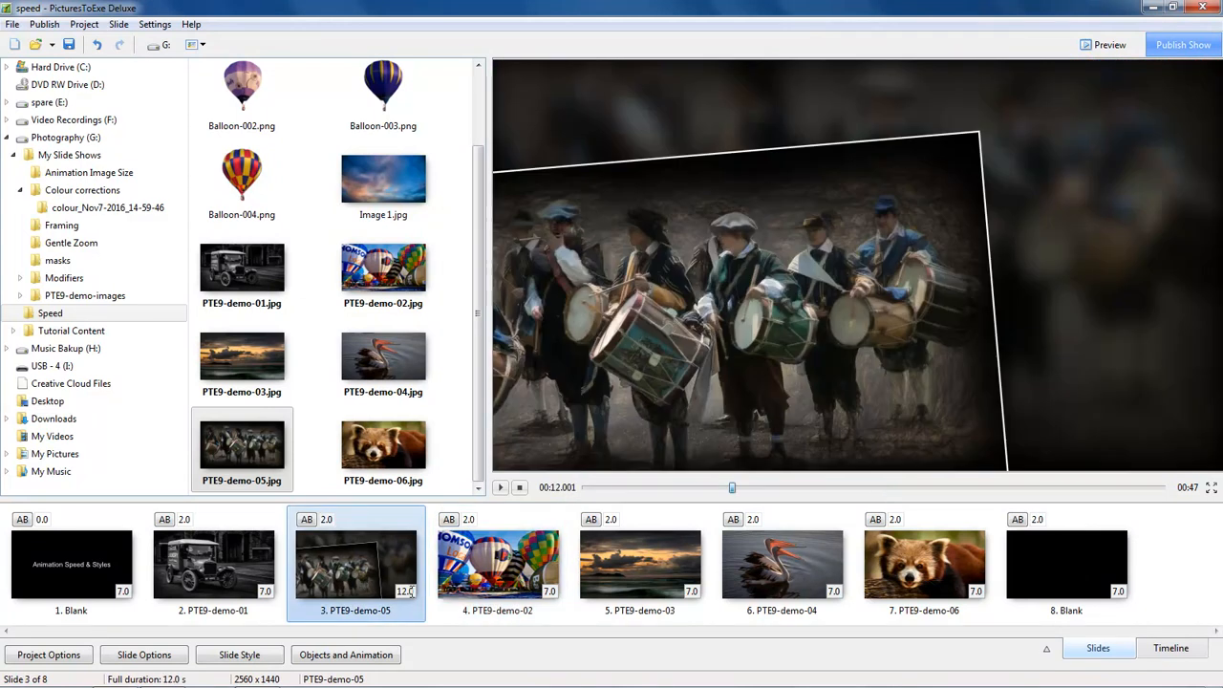
pyautogui.click(405, 590)
pyautogui.write('14')
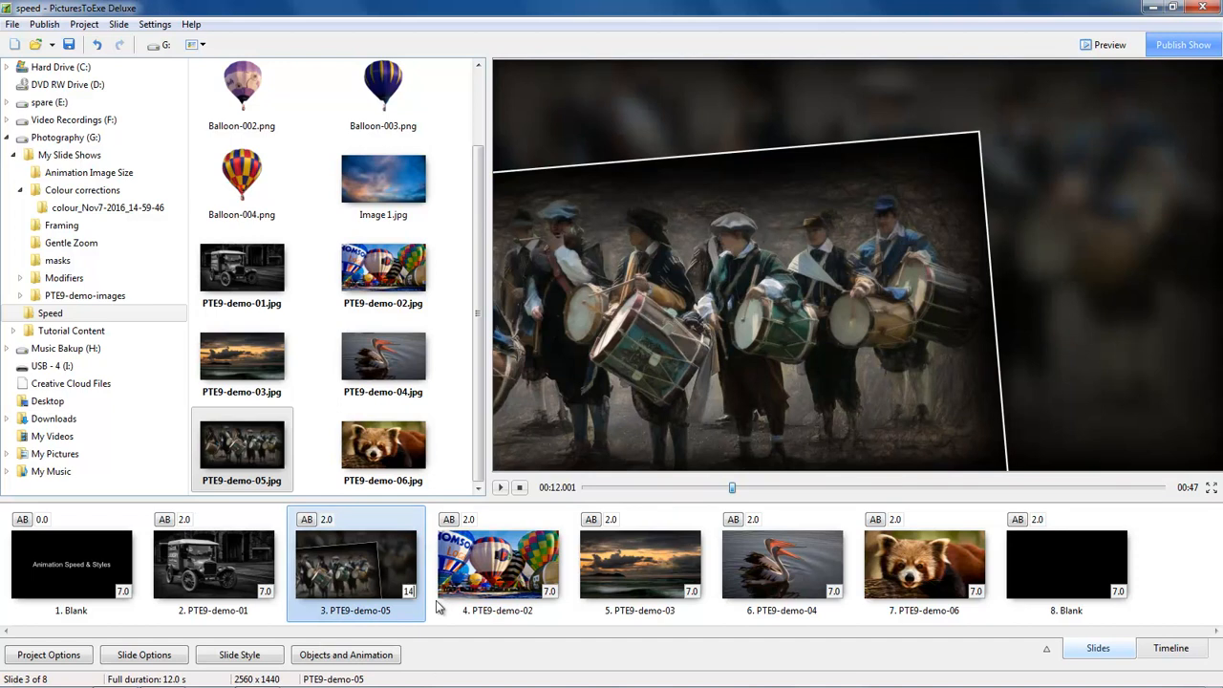
pyautogui.press('Return')
# Change the foreground picture's 8.000 key frame time to 10000 and scrub from 4.000 to it to check the hold
pyautogui.click(366, 661)
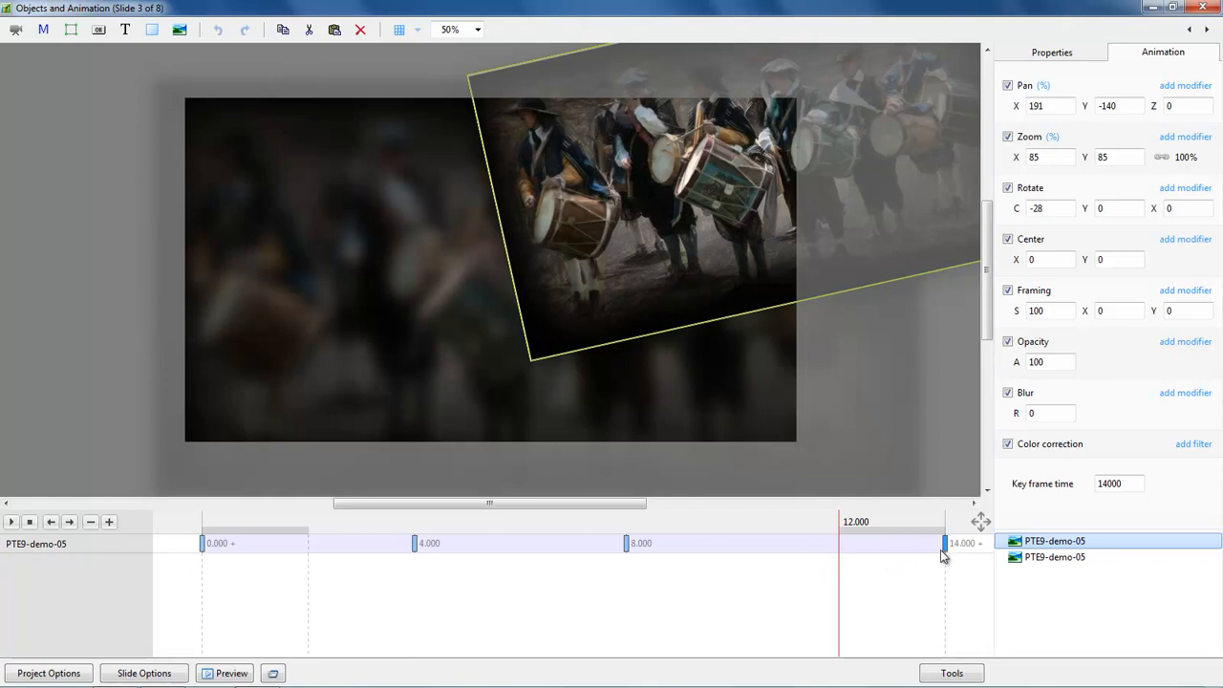
pyautogui.click(627, 544)
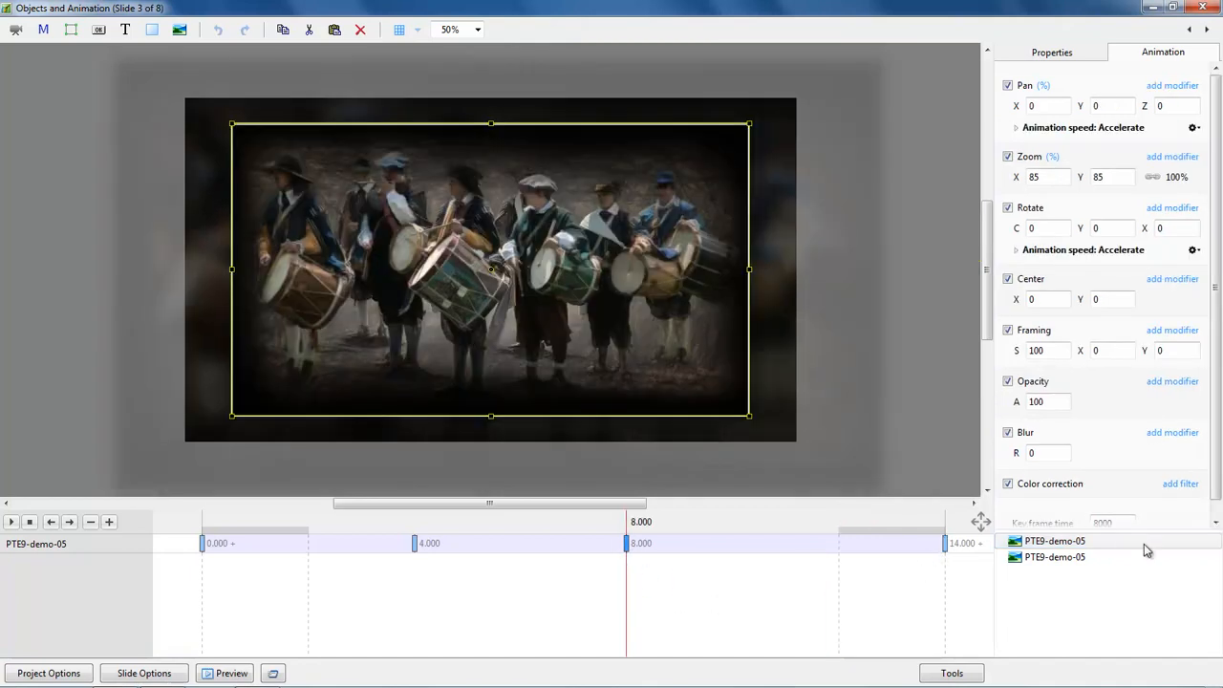
pyautogui.scroll(-1, 1118, 521)
pyautogui.doubleClick(1103, 506)
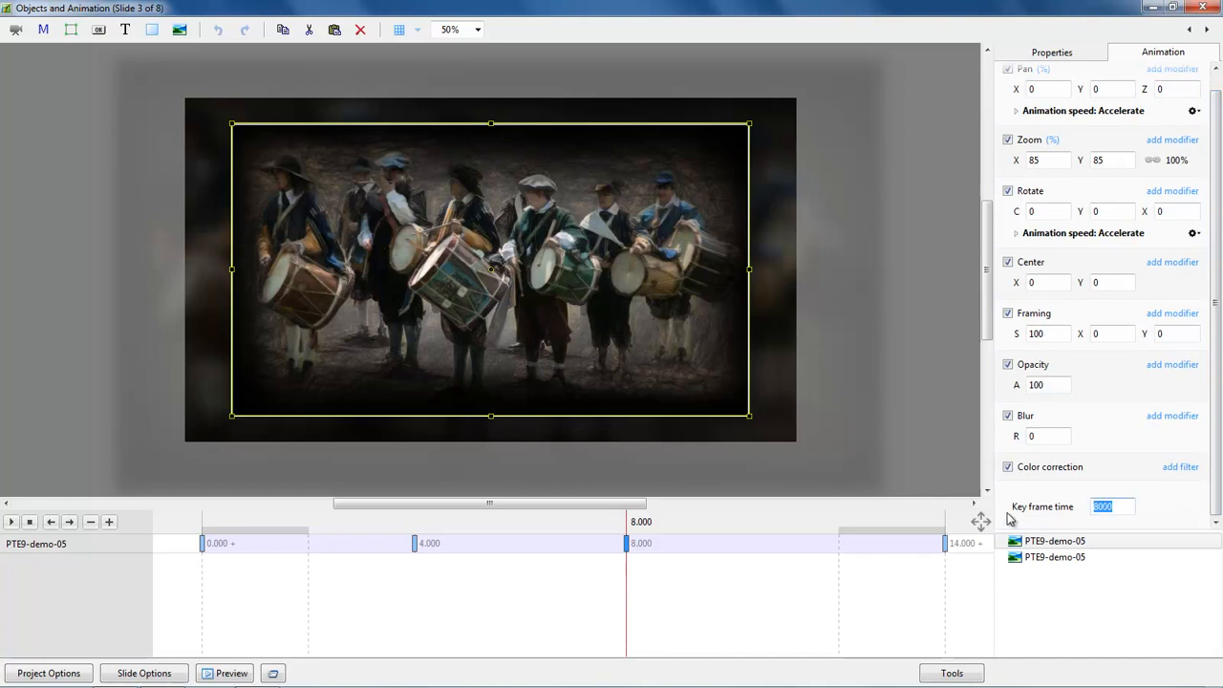
pyautogui.write('10000')
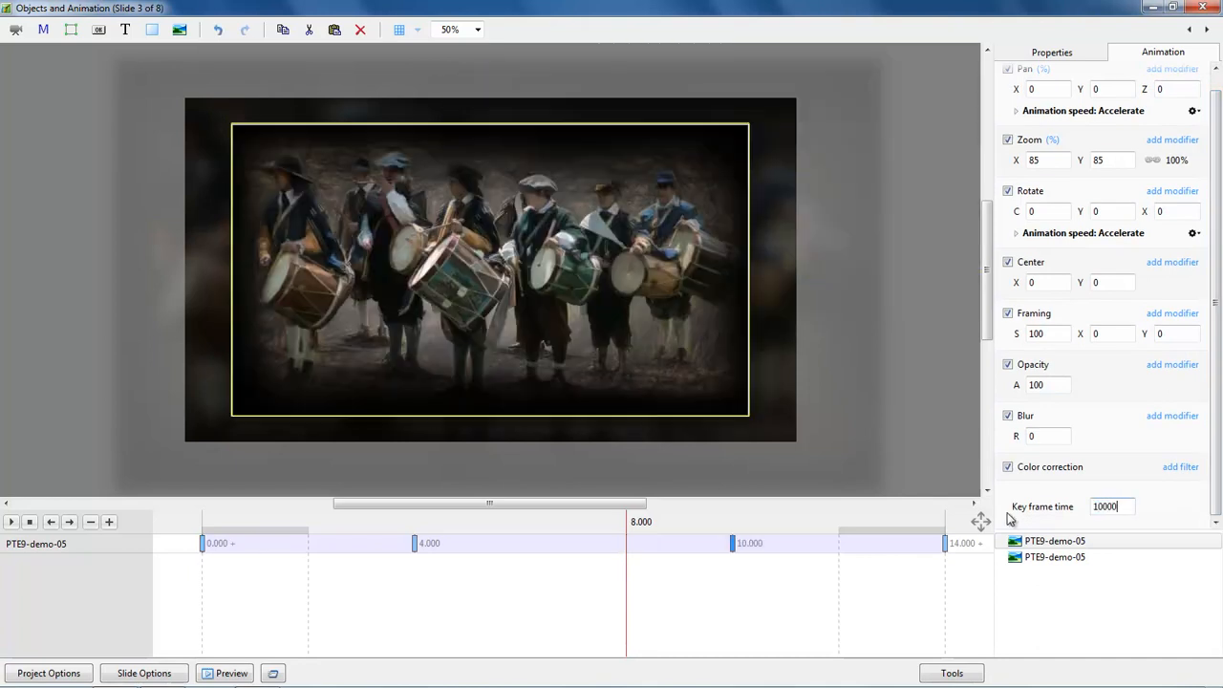
pyautogui.moveTo(404, 557); pyautogui.dragTo(724, 605)
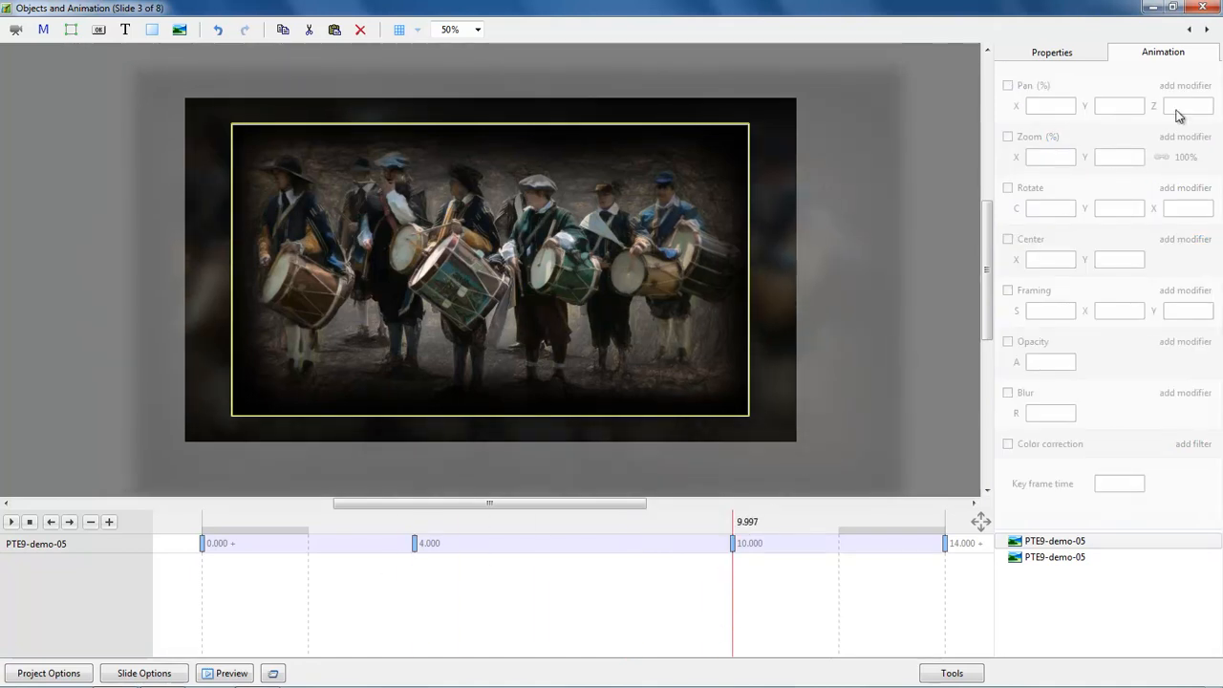
pyautogui.click(1202, 8)
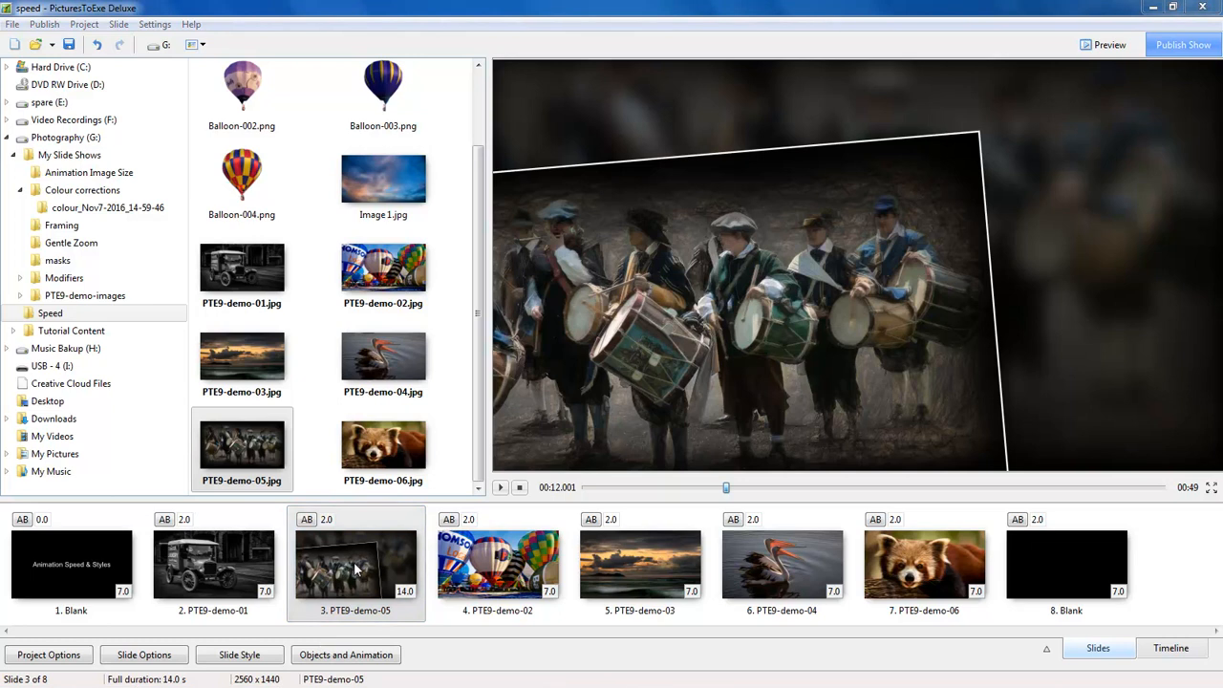
# Create a slide style named In and out in the Test category from slide 3, for any aspect ratio
pyautogui.click(230, 656)
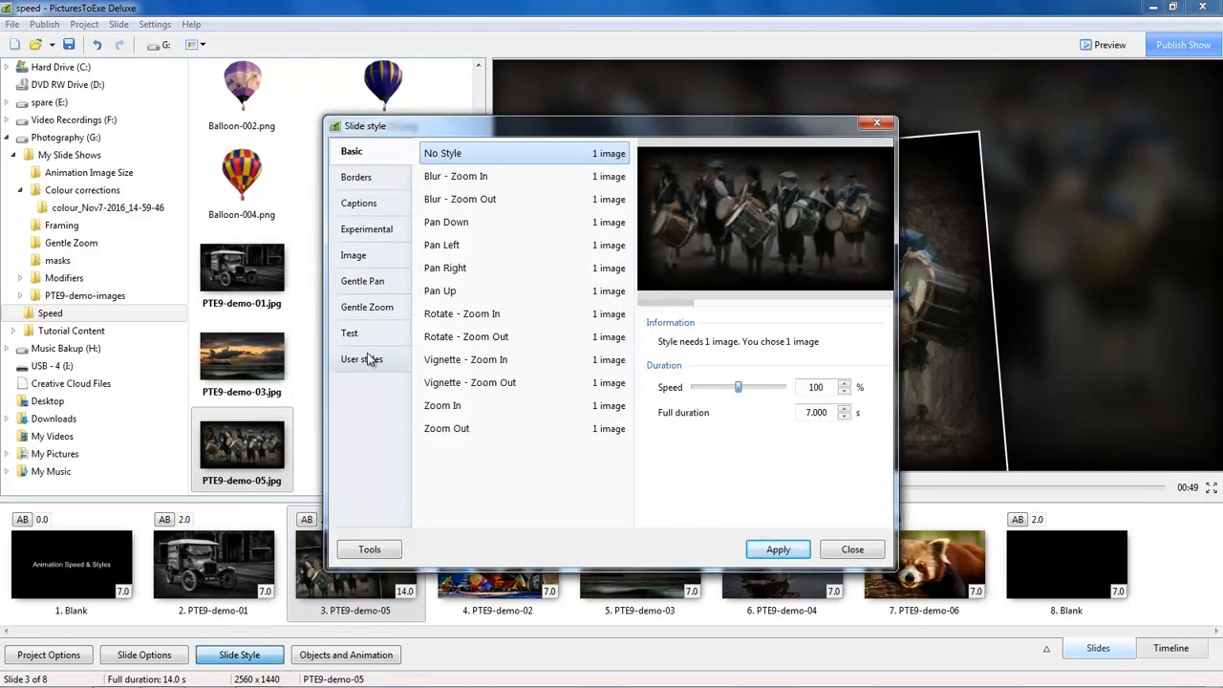
pyautogui.click(369, 553)
pyautogui.click(384, 496)
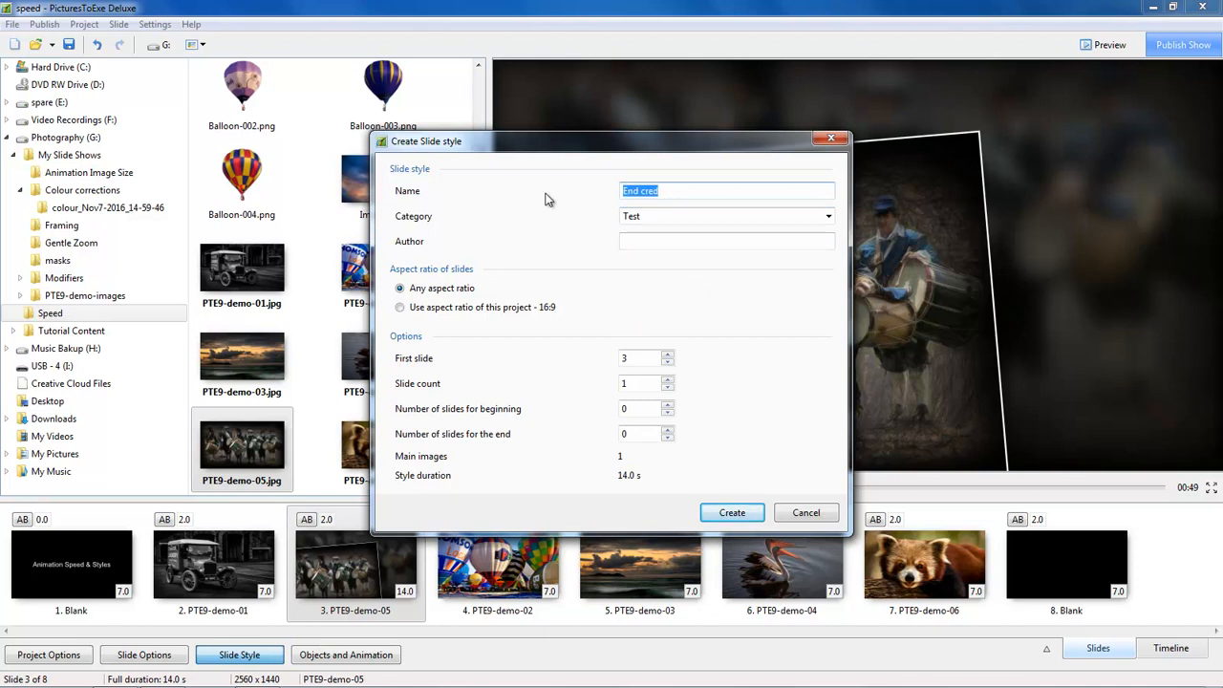
pyautogui.write('In and out')
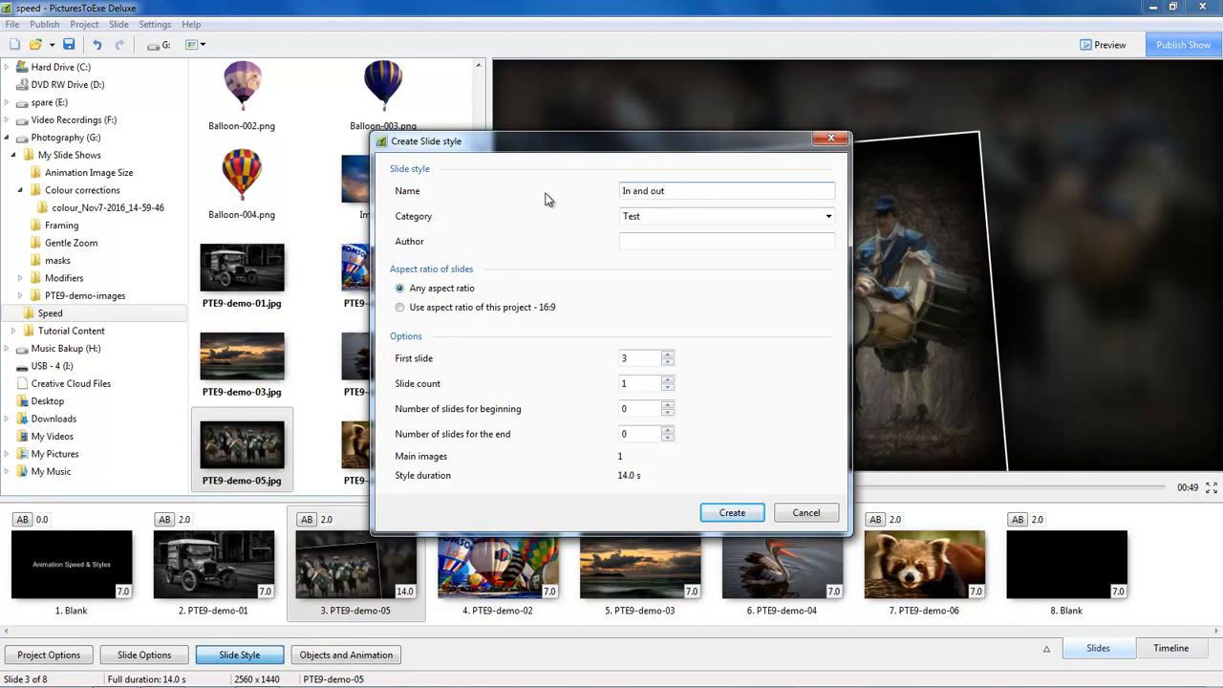
pyautogui.click(734, 518)
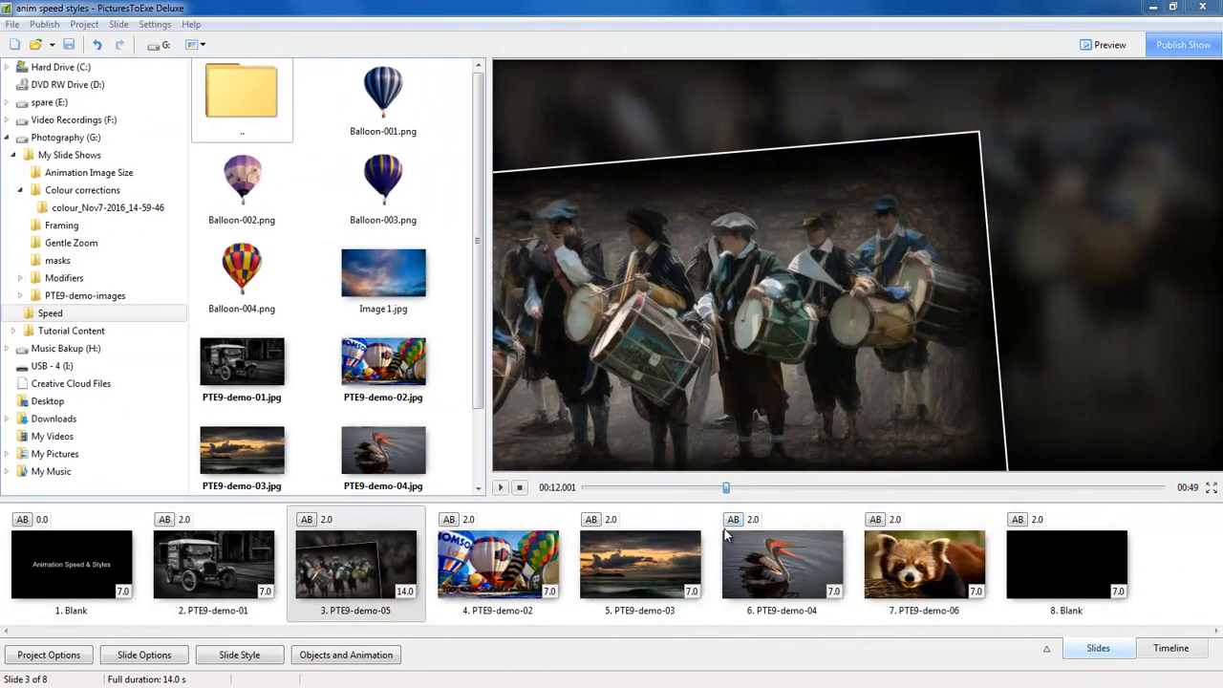
# Apply the In and out style from the Test category to slides 2 through 7
pyautogui.click(214, 578)
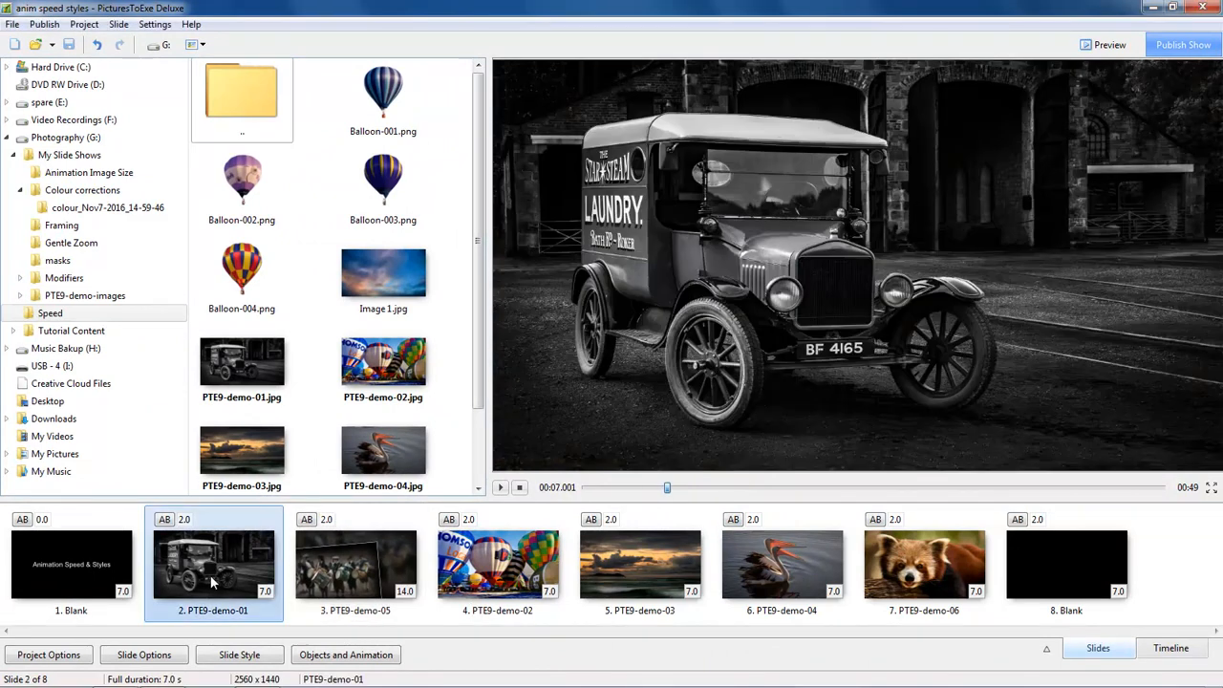
pyautogui.keyDown('shift'); pyautogui.click(923, 564); pyautogui.keyUp('shift')
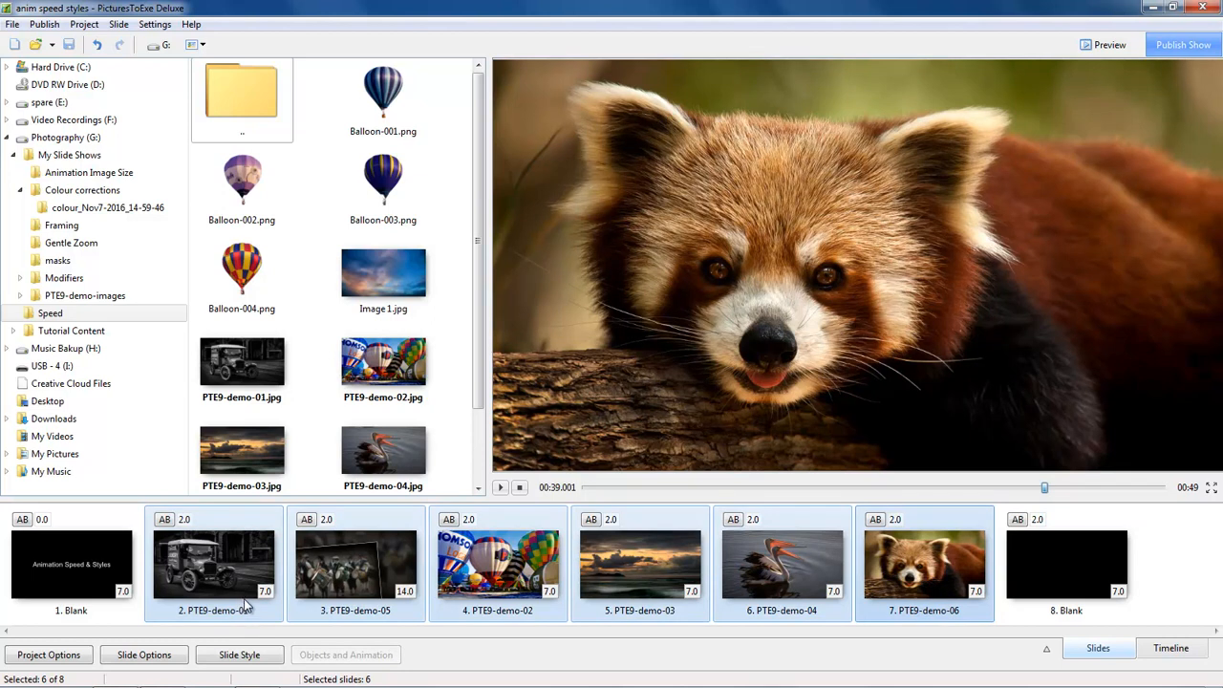
pyautogui.click(239, 655)
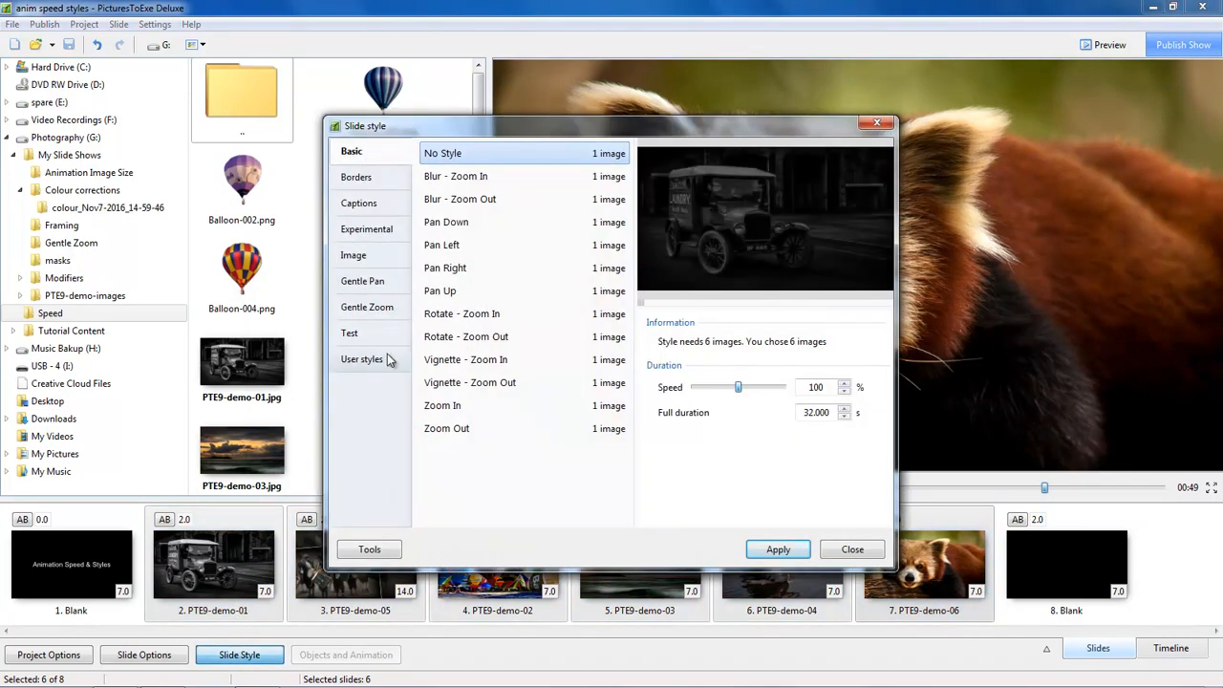
pyautogui.click(353, 336)
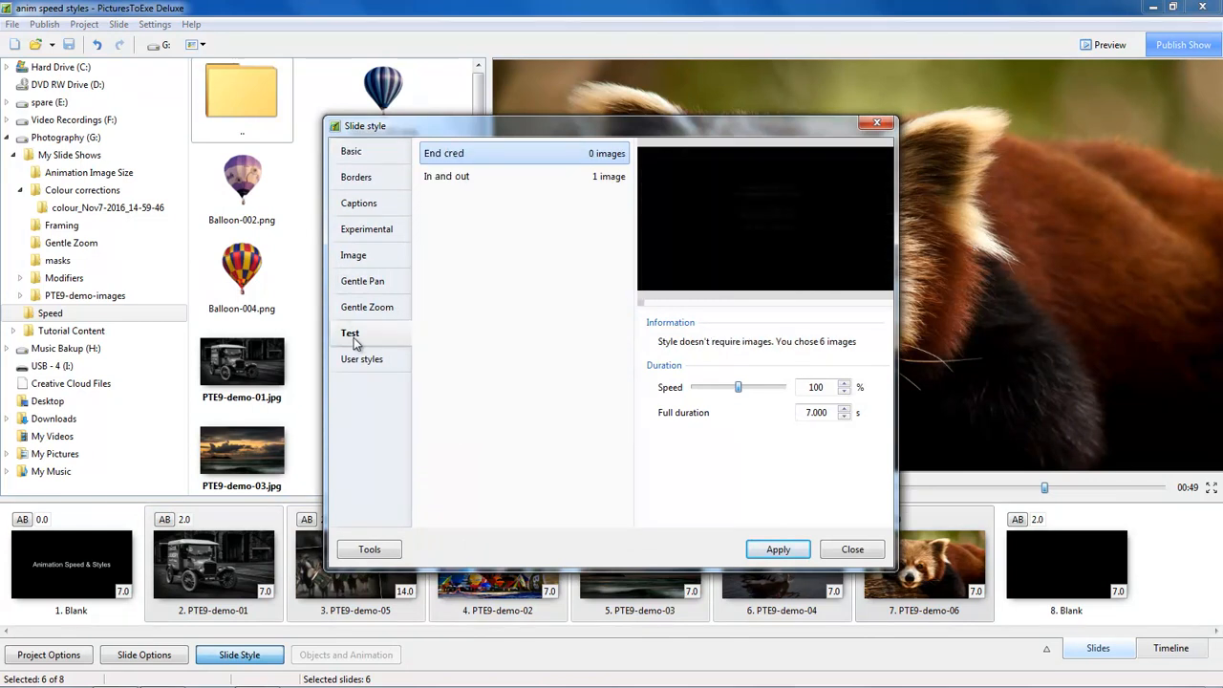
pyautogui.doubleClick(447, 178)
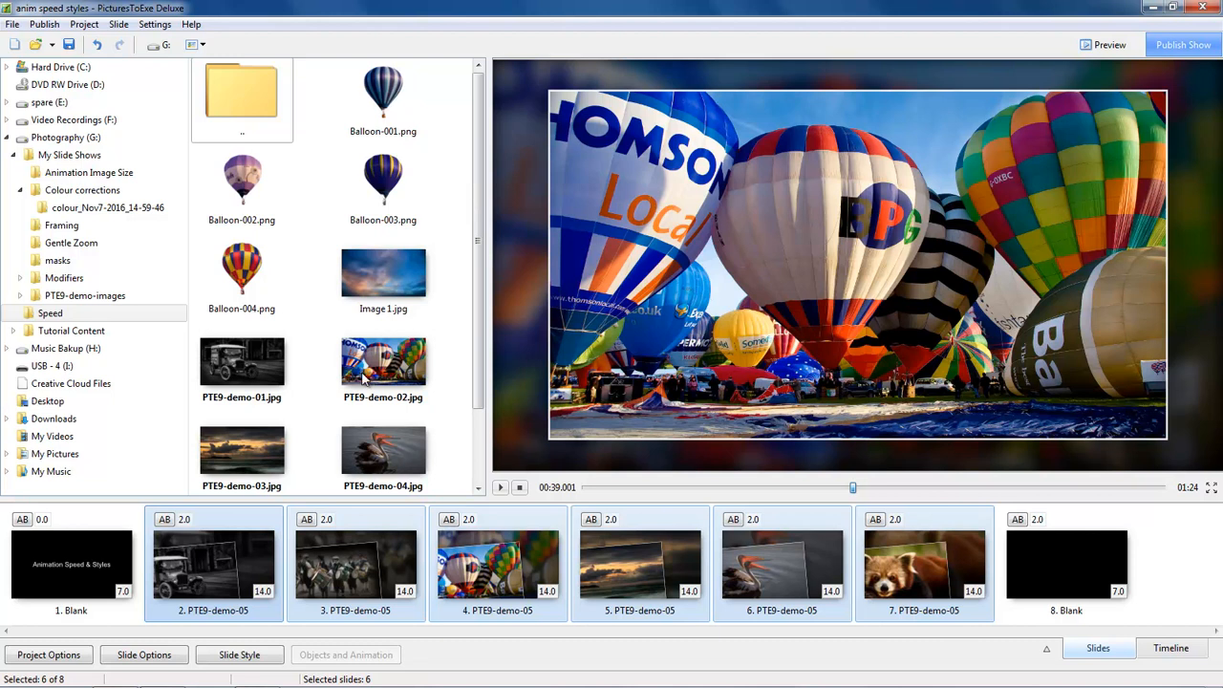
# Play the show from the title slide to review the styled slides, and stop playback
pyautogui.click(70, 567)
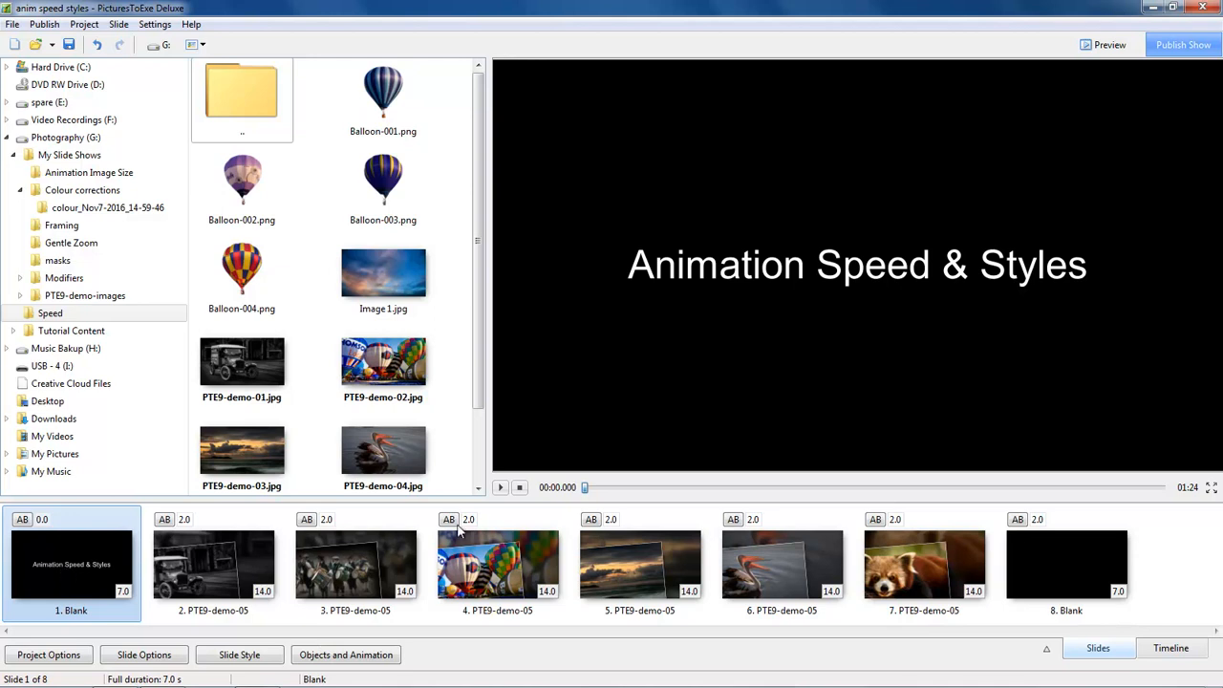
pyautogui.click(500, 488)
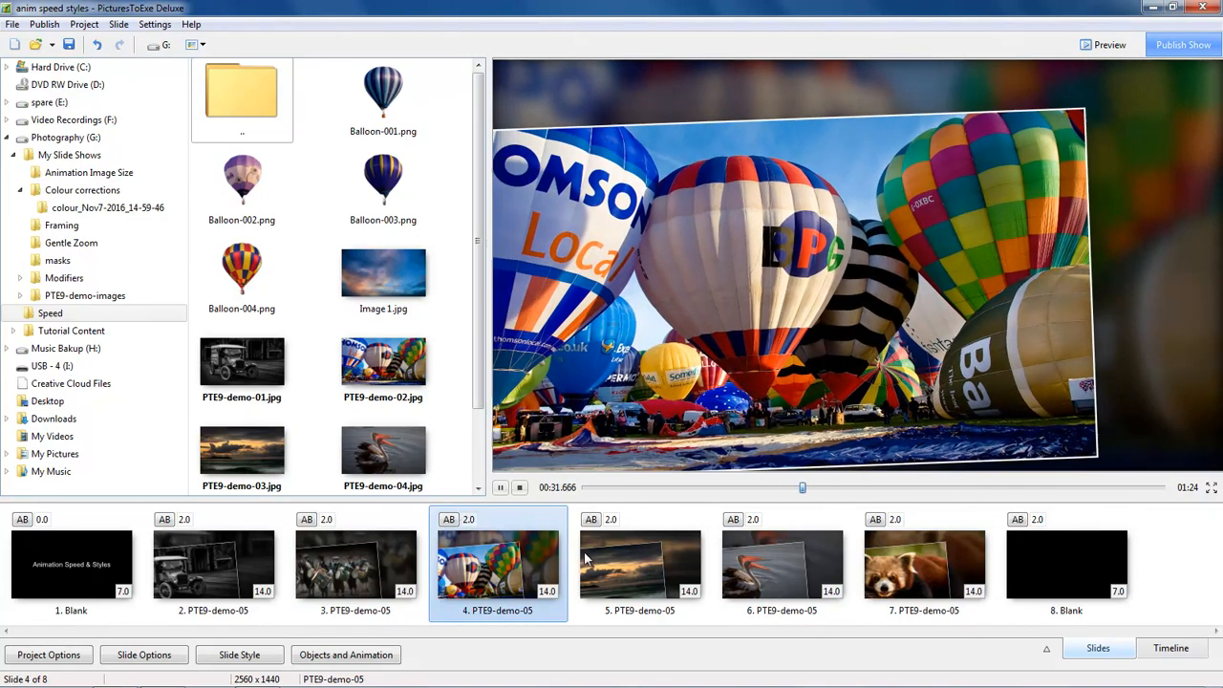
pyautogui.click(520, 488)
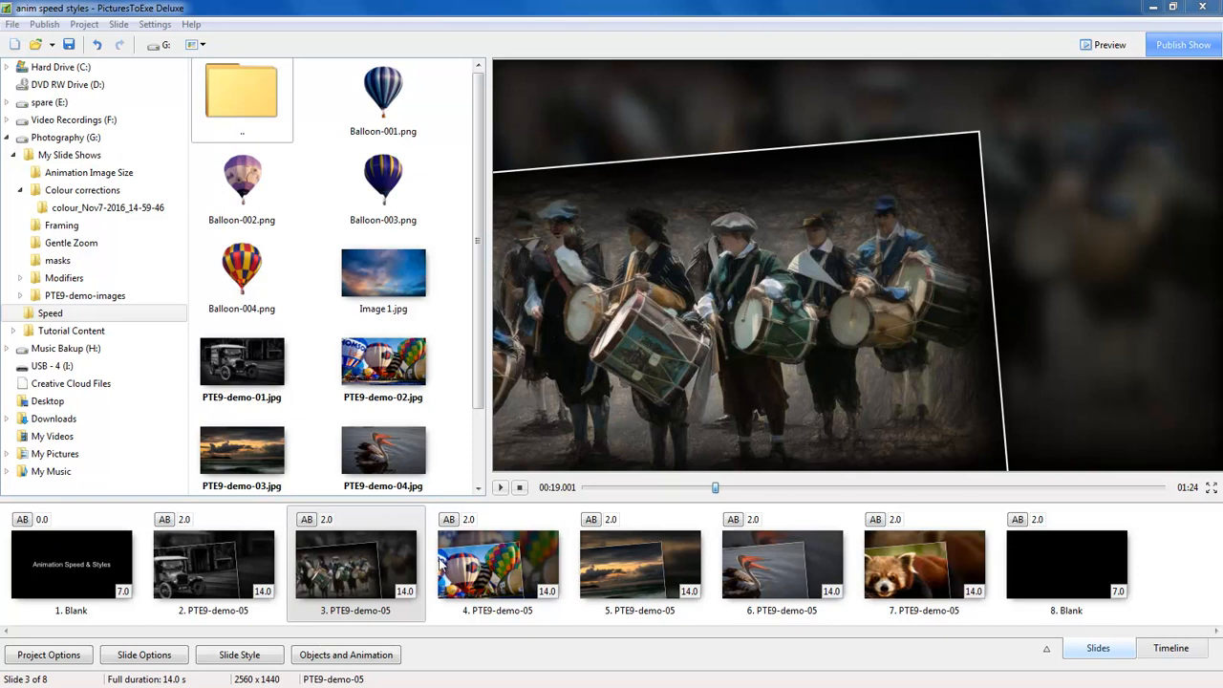
# On slide 4, set the foreground picture's first key frame to Pan X -196, Y -120 and Rotate C 28
pyautogui.click(507, 572)
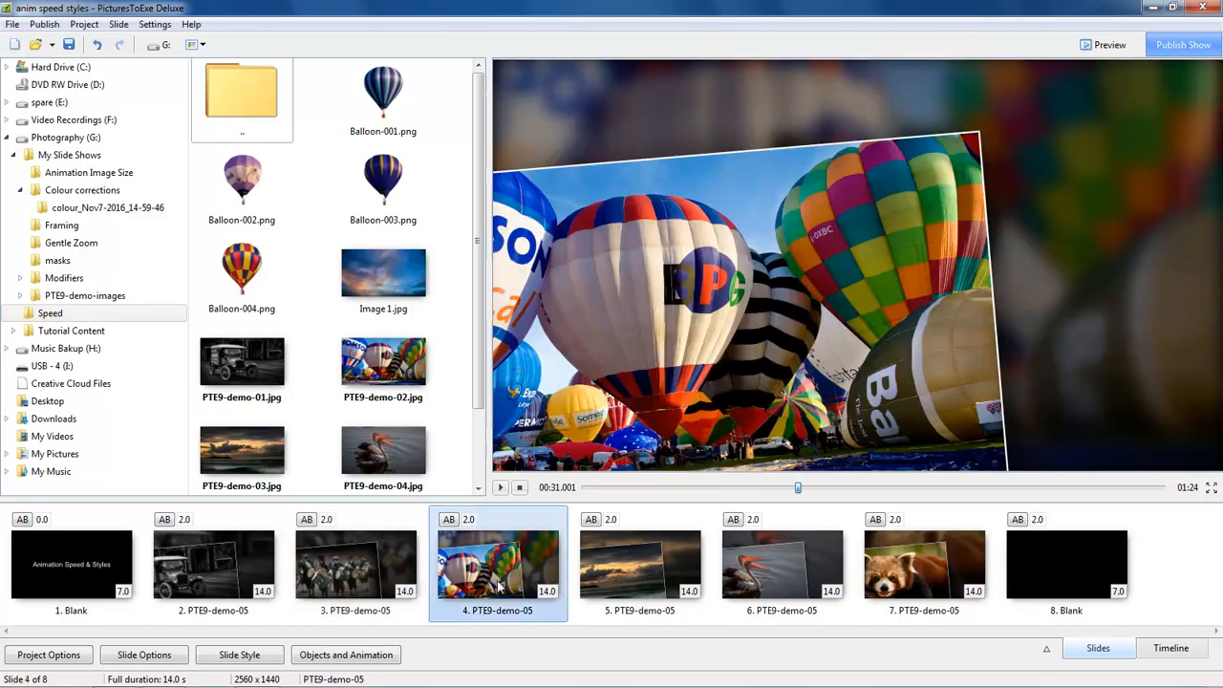
pyautogui.click(339, 659)
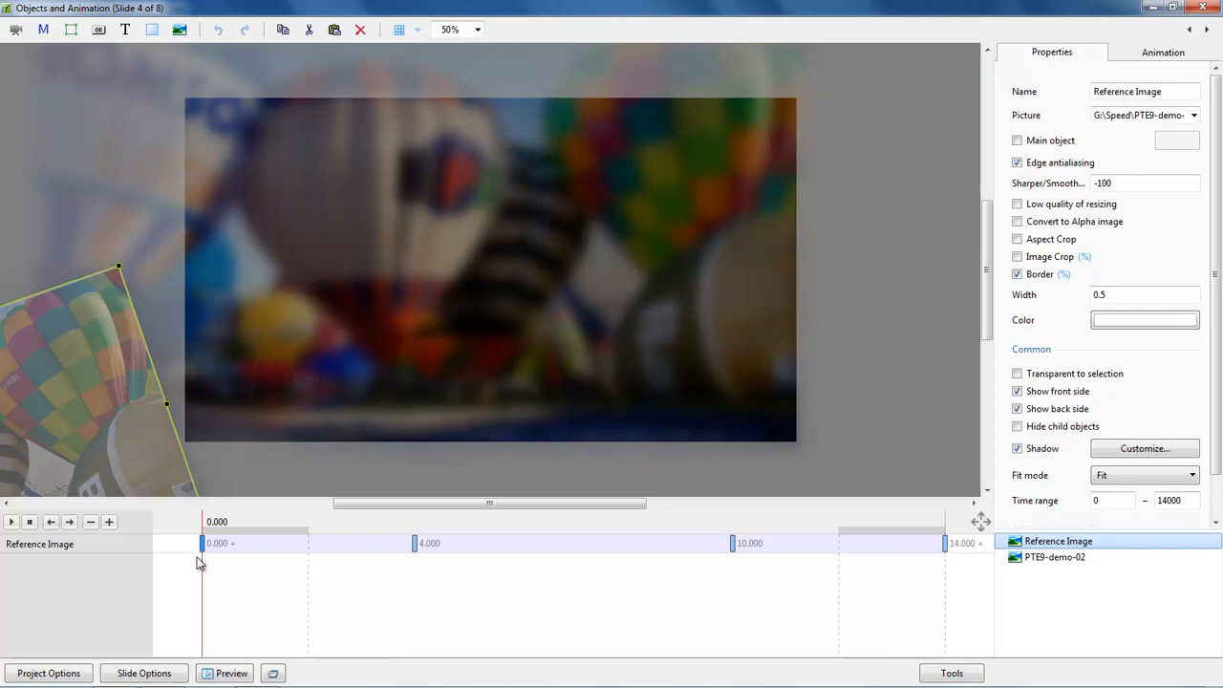
pyautogui.click(1161, 53)
pyautogui.moveTo(1018, 106); pyautogui.dragTo(898, 208)
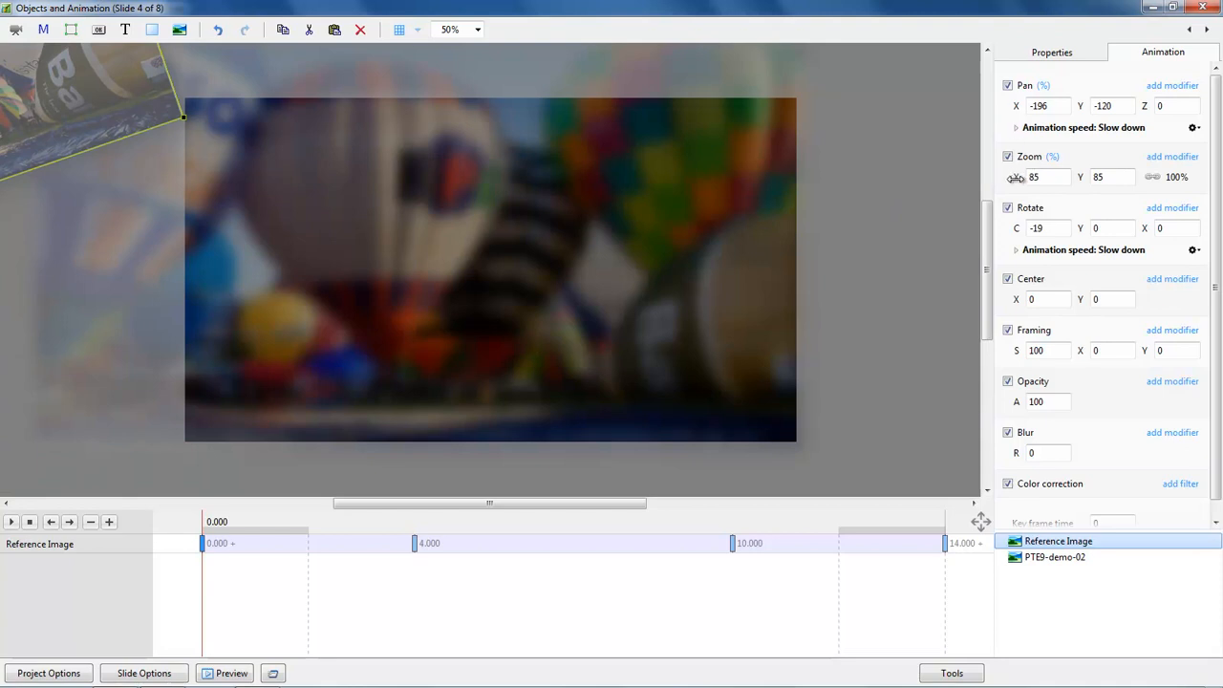
pyautogui.moveTo(1015, 231); pyautogui.dragTo(1058, 231)
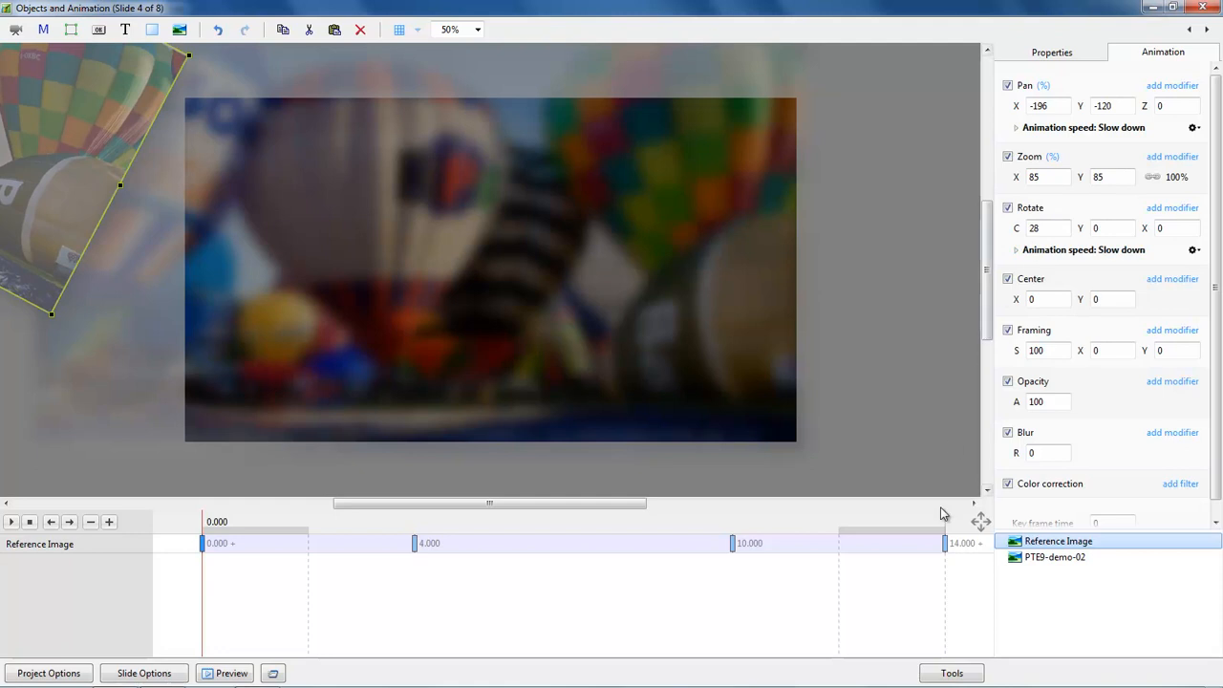
# Set the foreground picture's 14.000 key frame to Pan X 197, Y 147 and Rotate C 30
pyautogui.click(945, 544)
pyautogui.moveTo(1019, 106); pyautogui.dragTo(1215, 105)
pyautogui.moveTo(1017, 209); pyautogui.dragTo(1059, 220)
pyautogui.moveTo(1087, 103); pyautogui.dragTo(1168, 123)
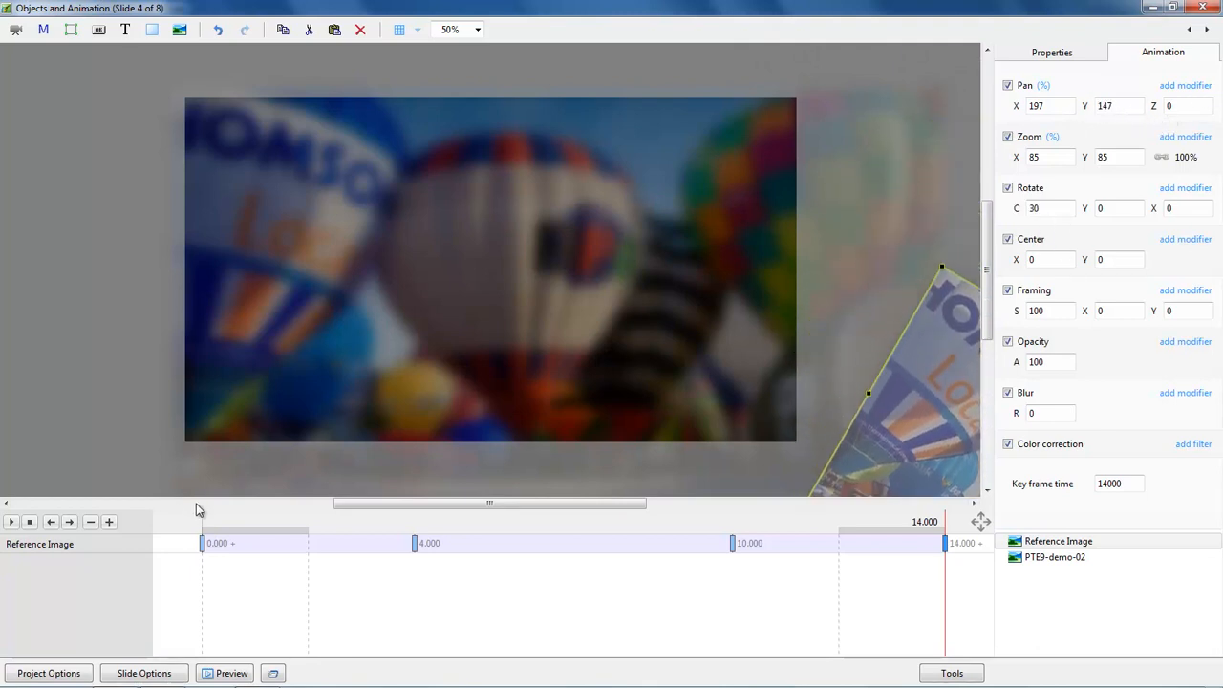
# Play slide 4 from its first key frame to check the new entry and exit, and close the animation editor
pyautogui.click(203, 544)
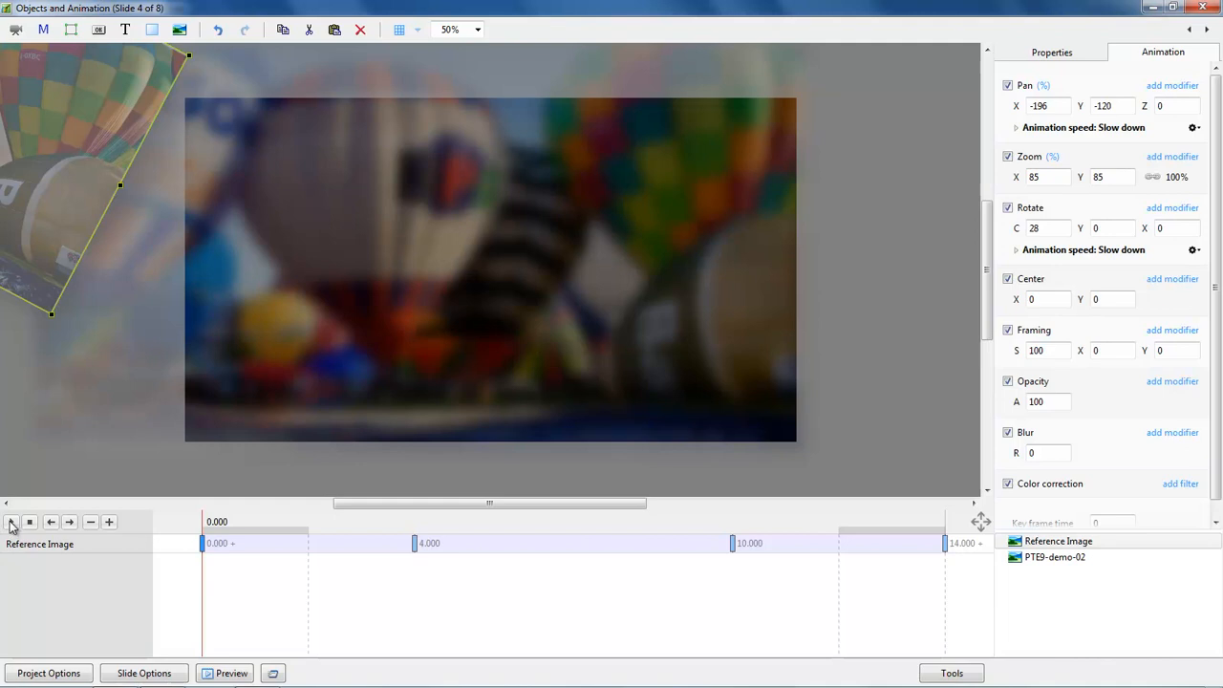
pyautogui.click(11, 523)
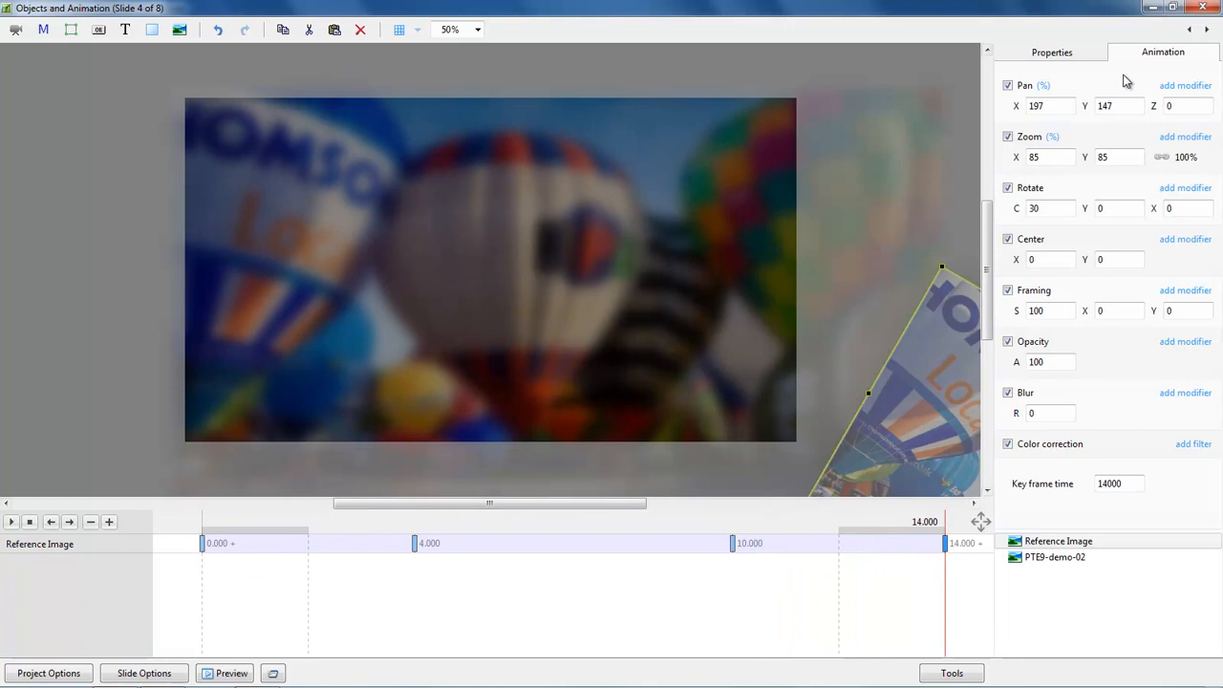
pyautogui.click(1204, 7)
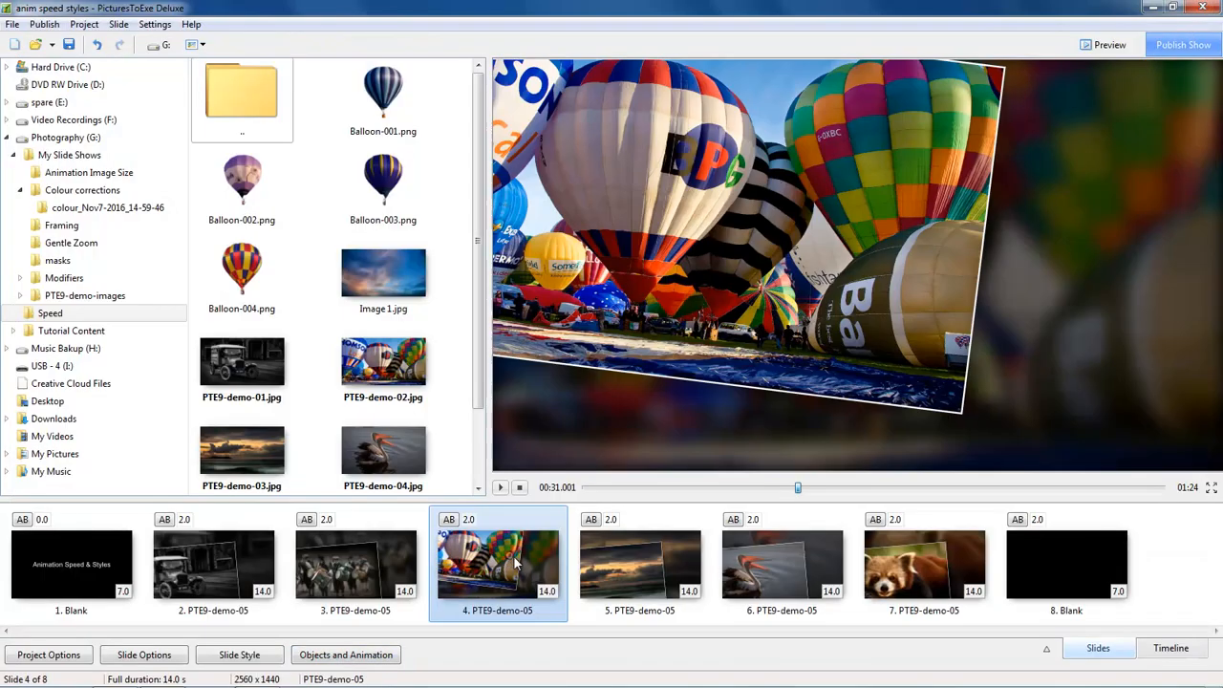
# Create a slide style named In and out 2 in the Test category from slide 4
pyautogui.click(244, 662)
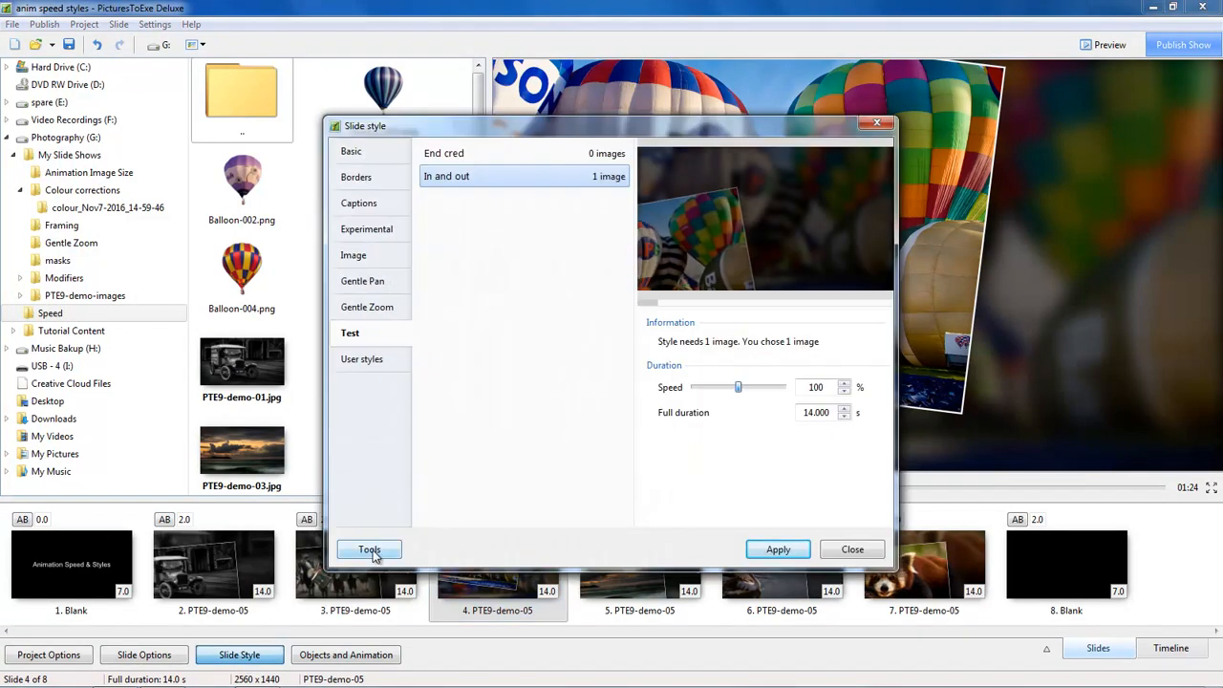
pyautogui.click(370, 551)
pyautogui.click(391, 432)
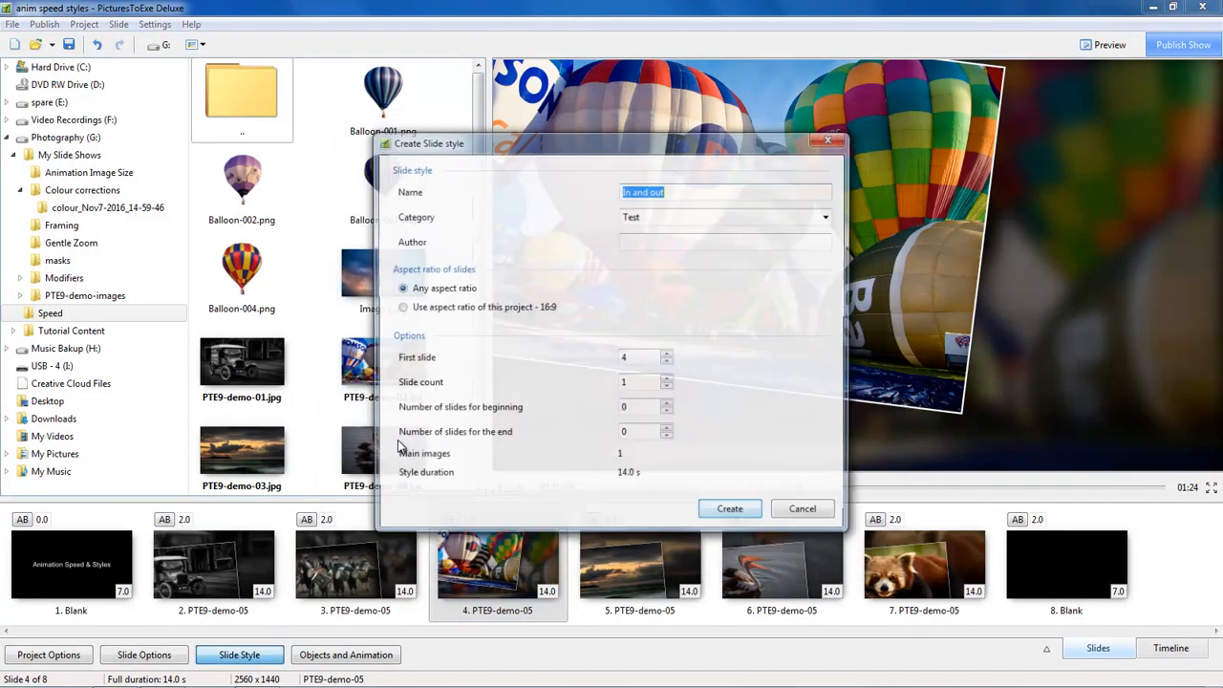
pyautogui.click(688, 187)
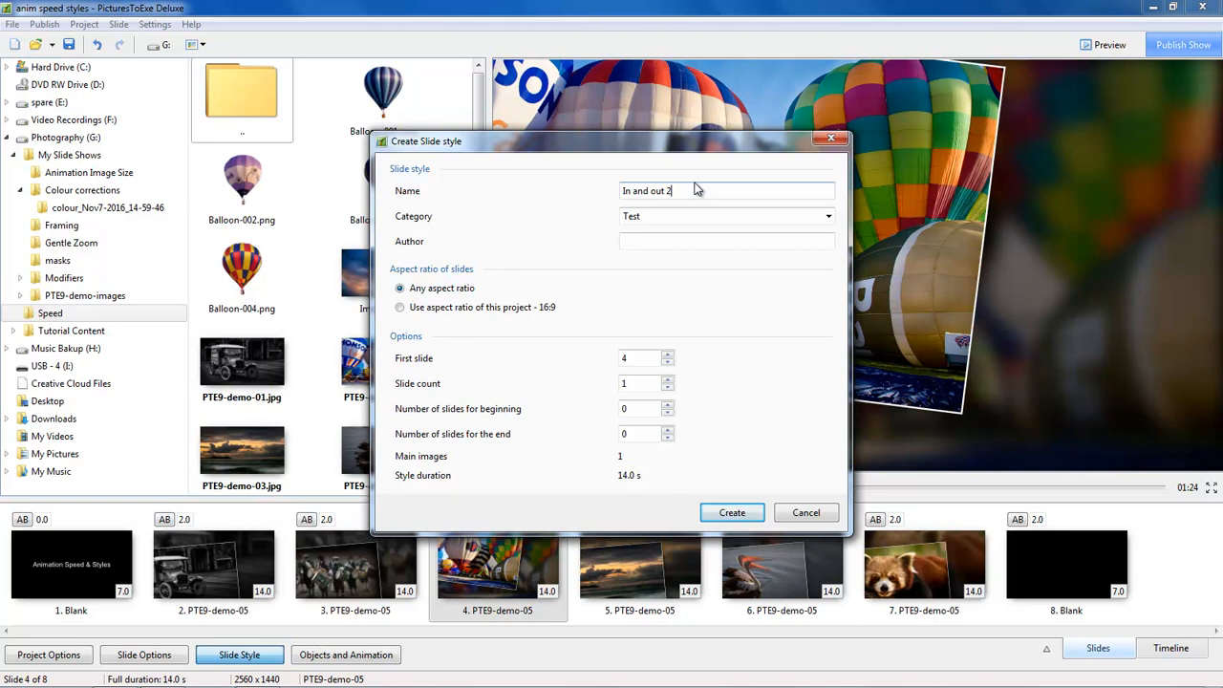
pyautogui.click(731, 514)
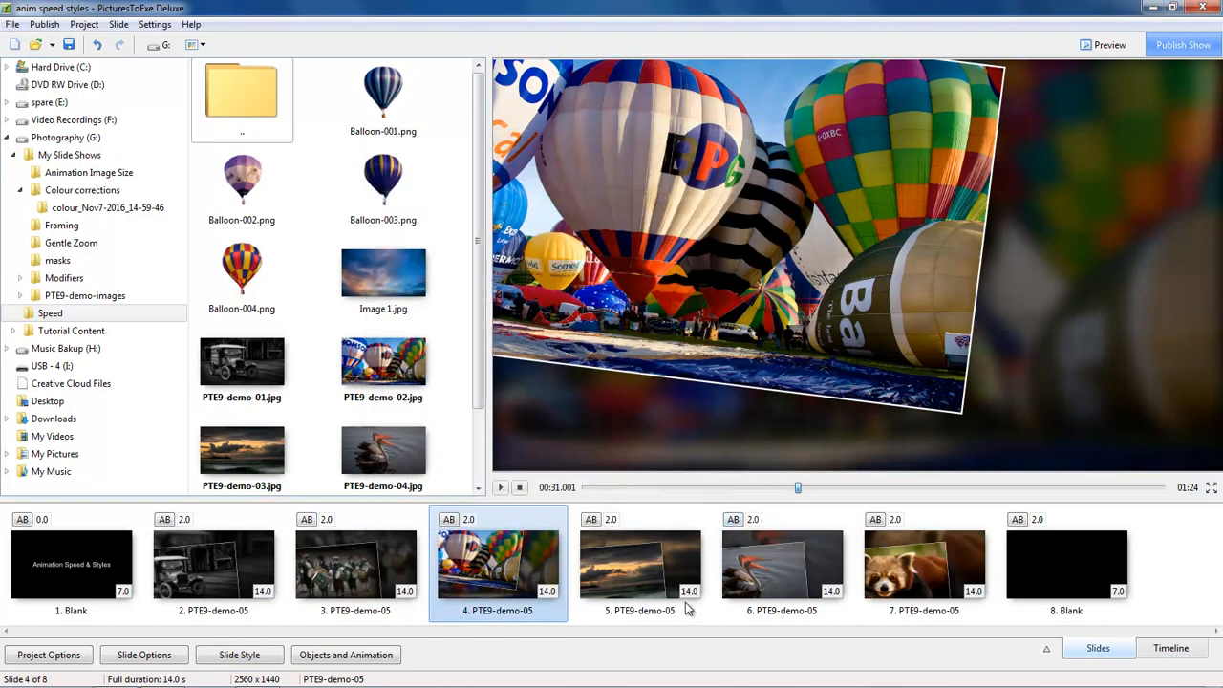
# Apply the In and out 2 slide style from the Test category to slide 6
pyautogui.click(779, 566)
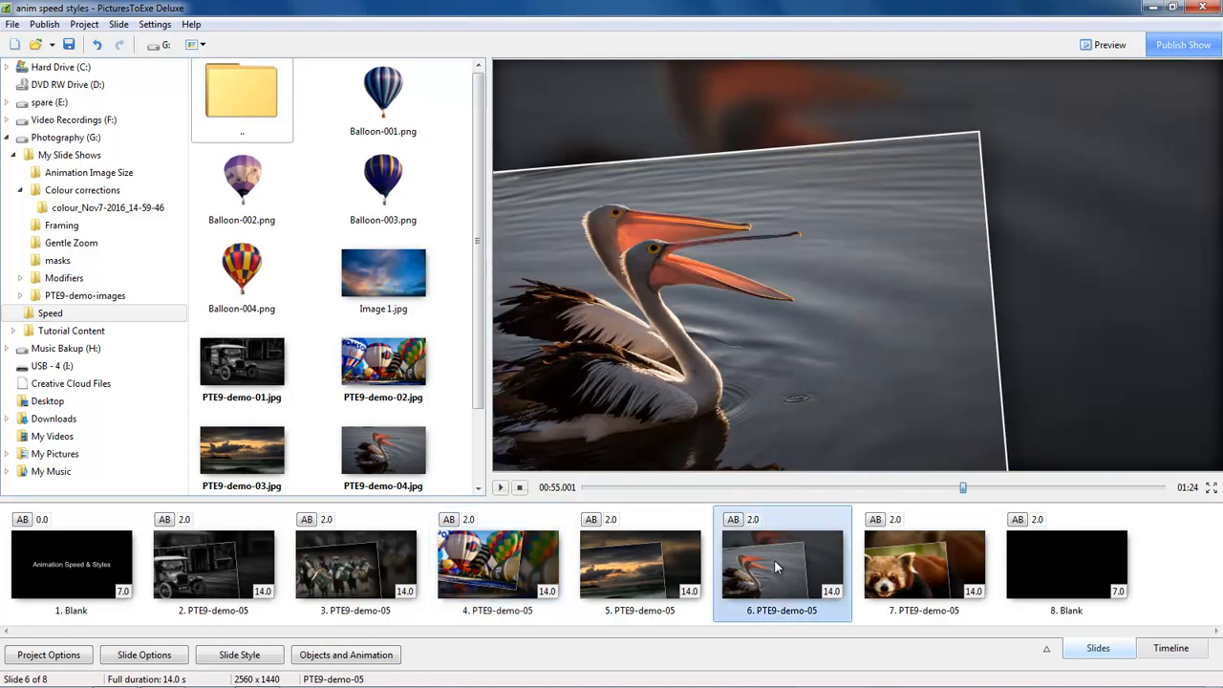
pyautogui.click(239, 655)
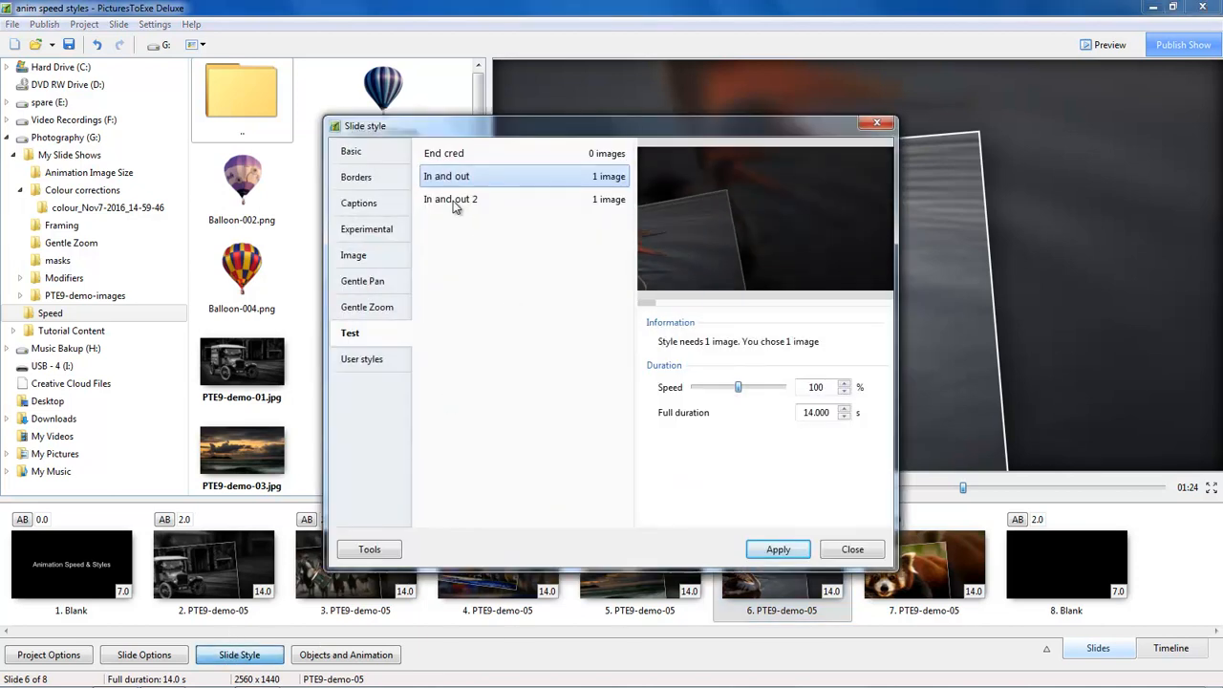
pyautogui.doubleClick(455, 207)
# Mute the Peaceful-Evening.mp3 audio track and play the show from slide 5 into slide 6 to check the styles in sequence
pyautogui.click(637, 563)
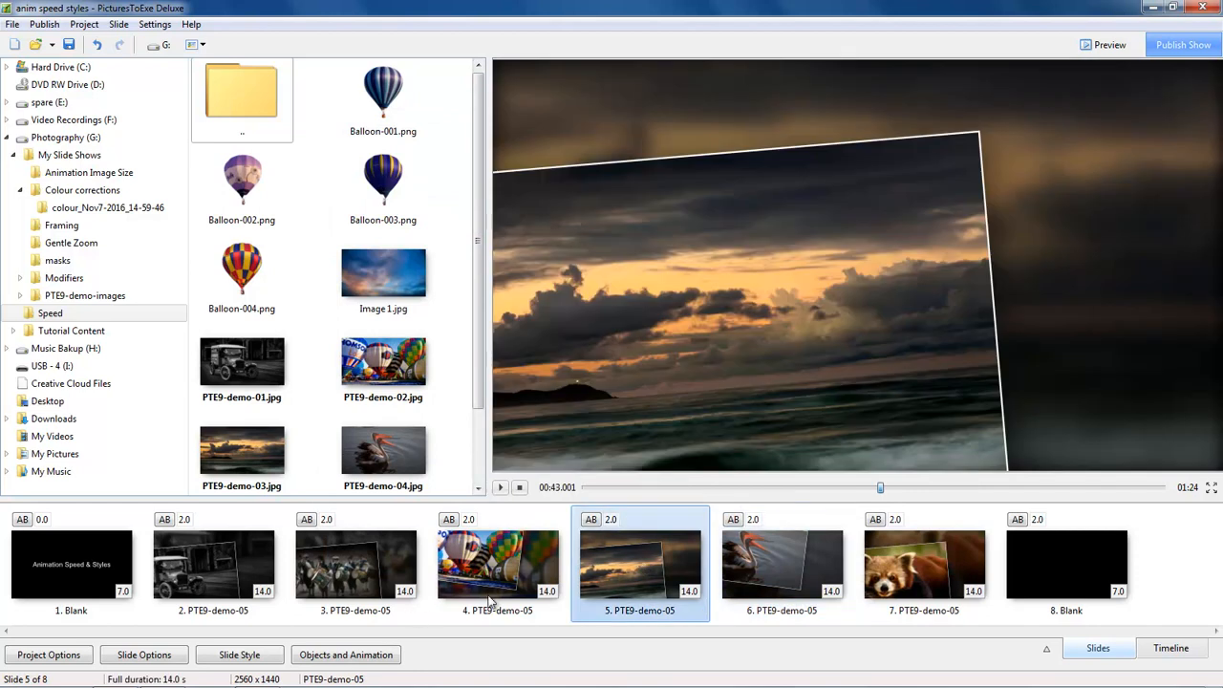
pyautogui.click(1167, 650)
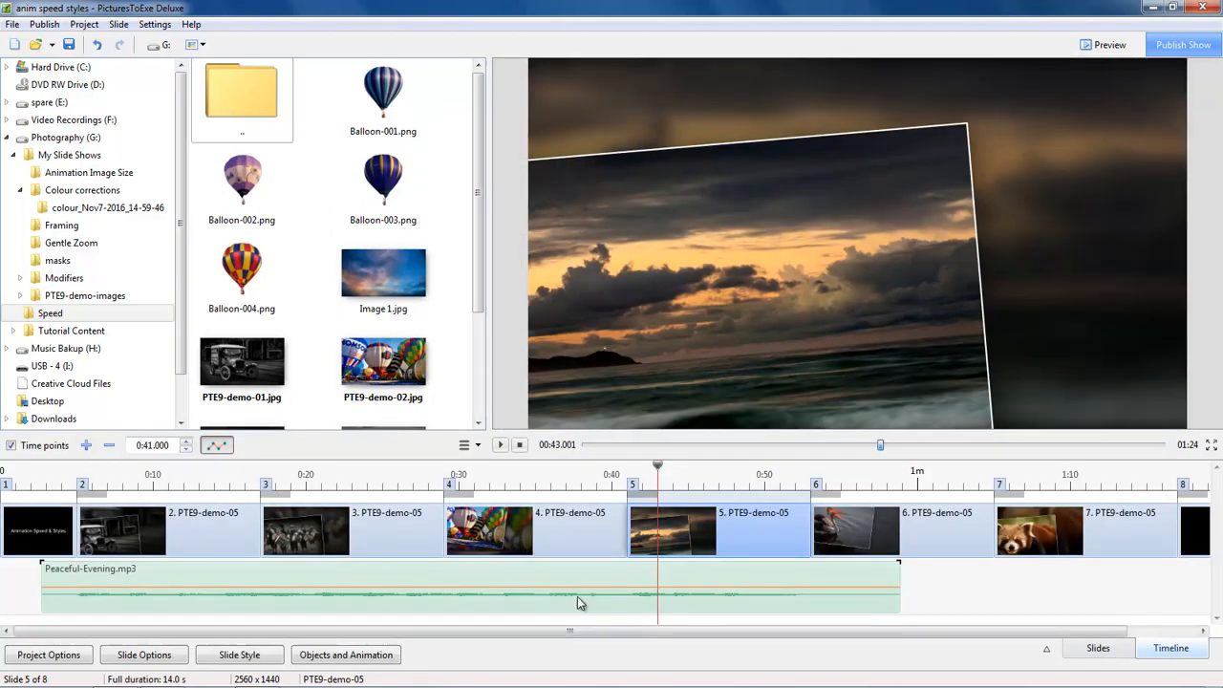
pyautogui.rightClick(558, 569)
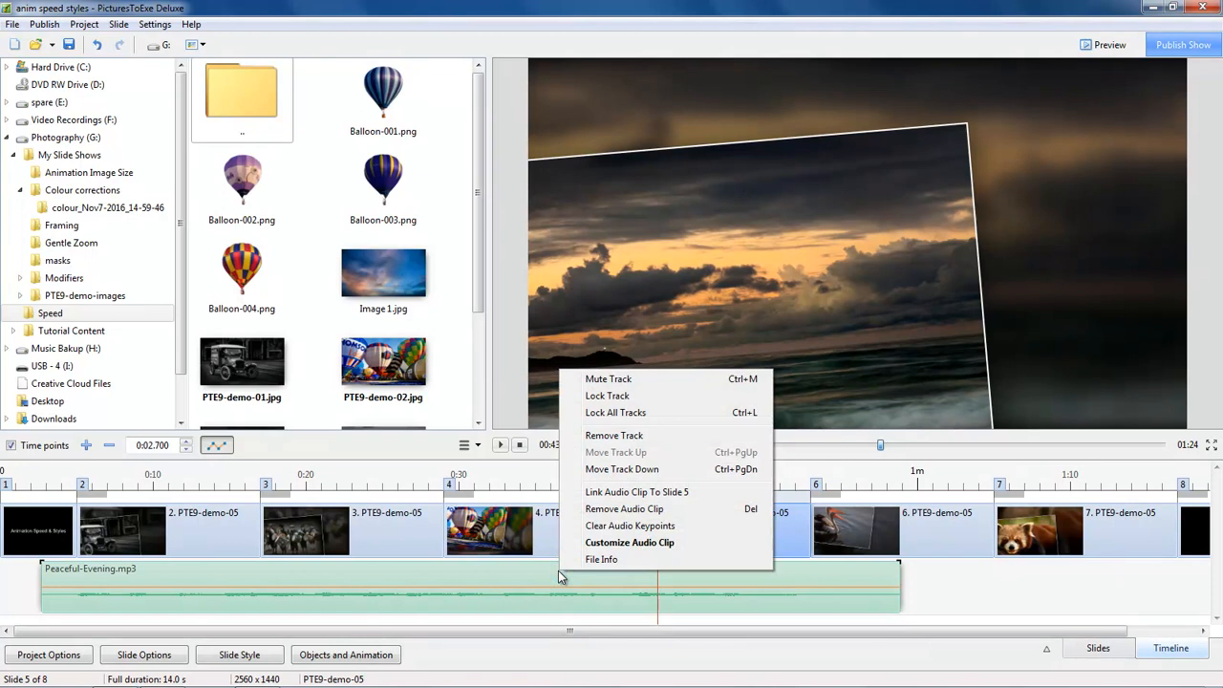
pyautogui.click(620, 395)
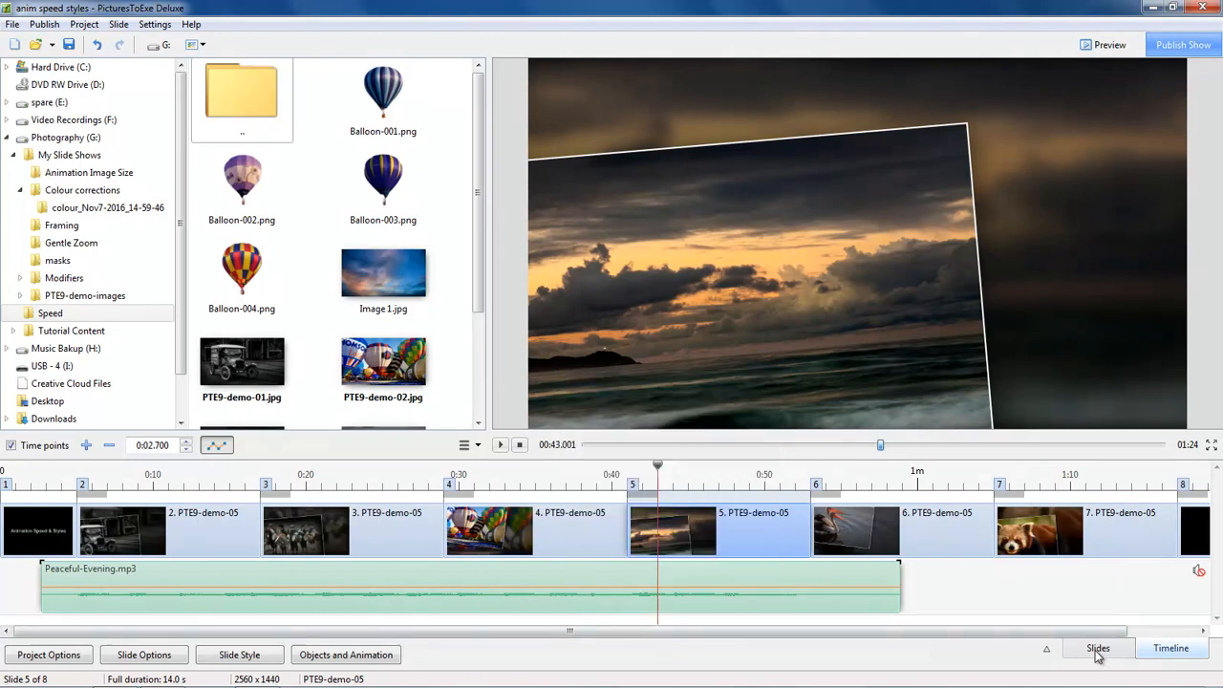
pyautogui.click(1098, 650)
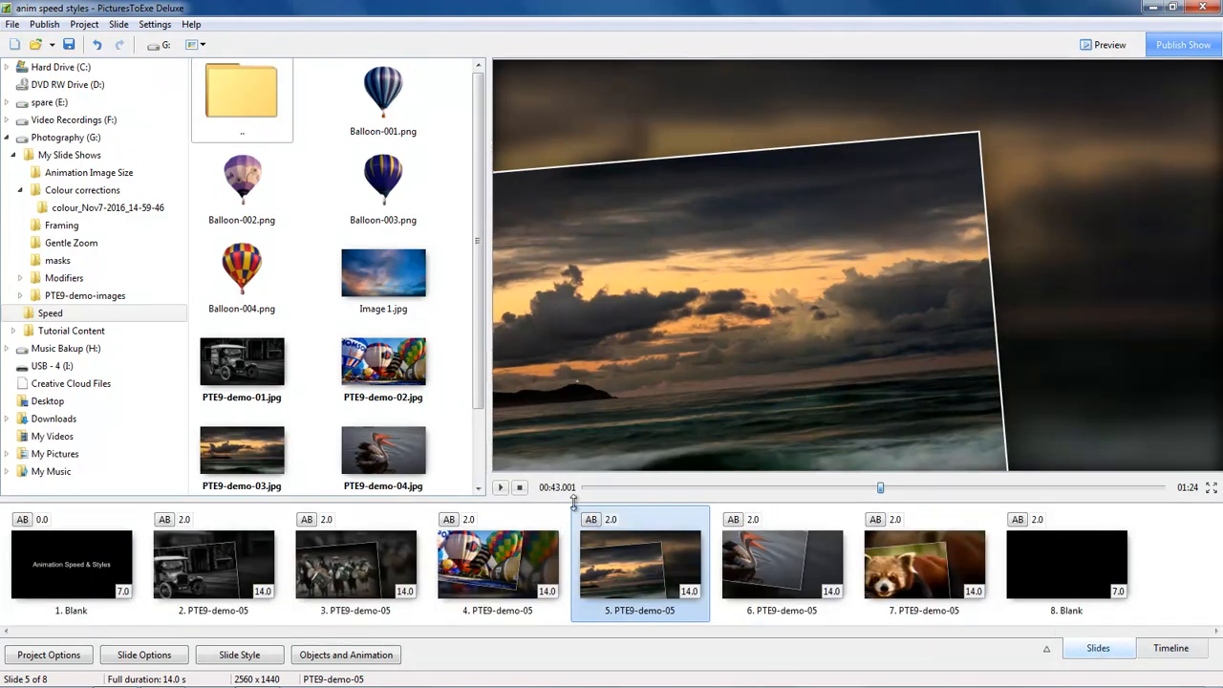
pyautogui.click(499, 488)
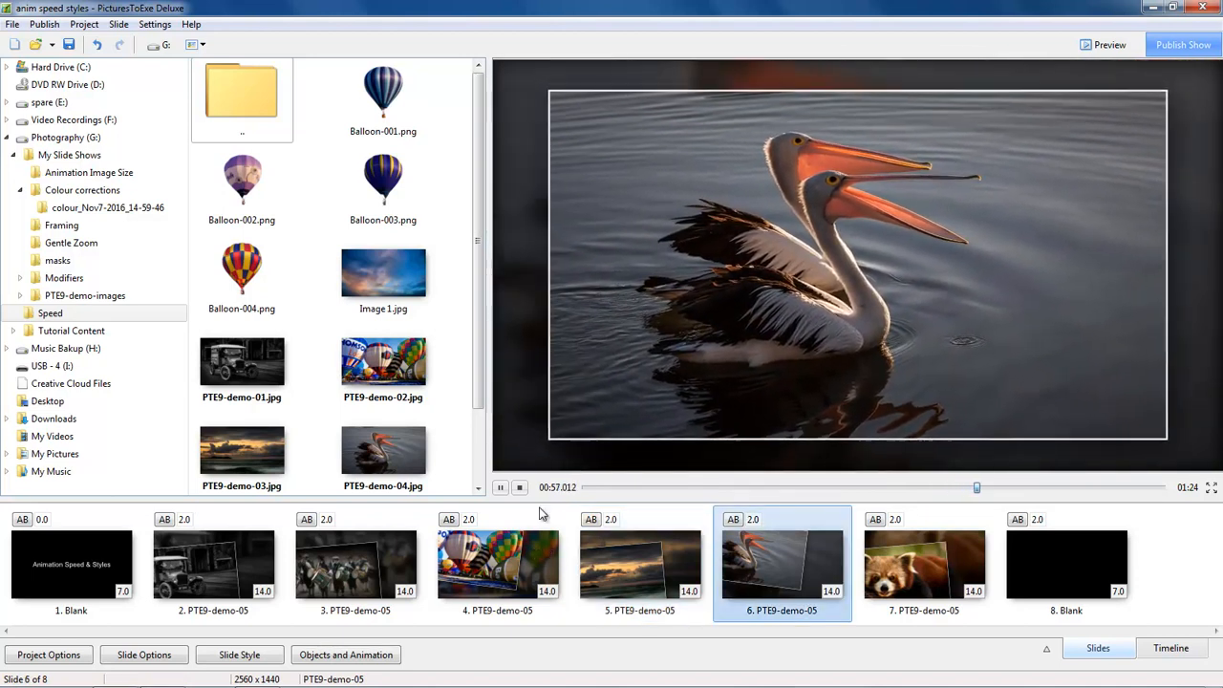
pyautogui.click(520, 487)
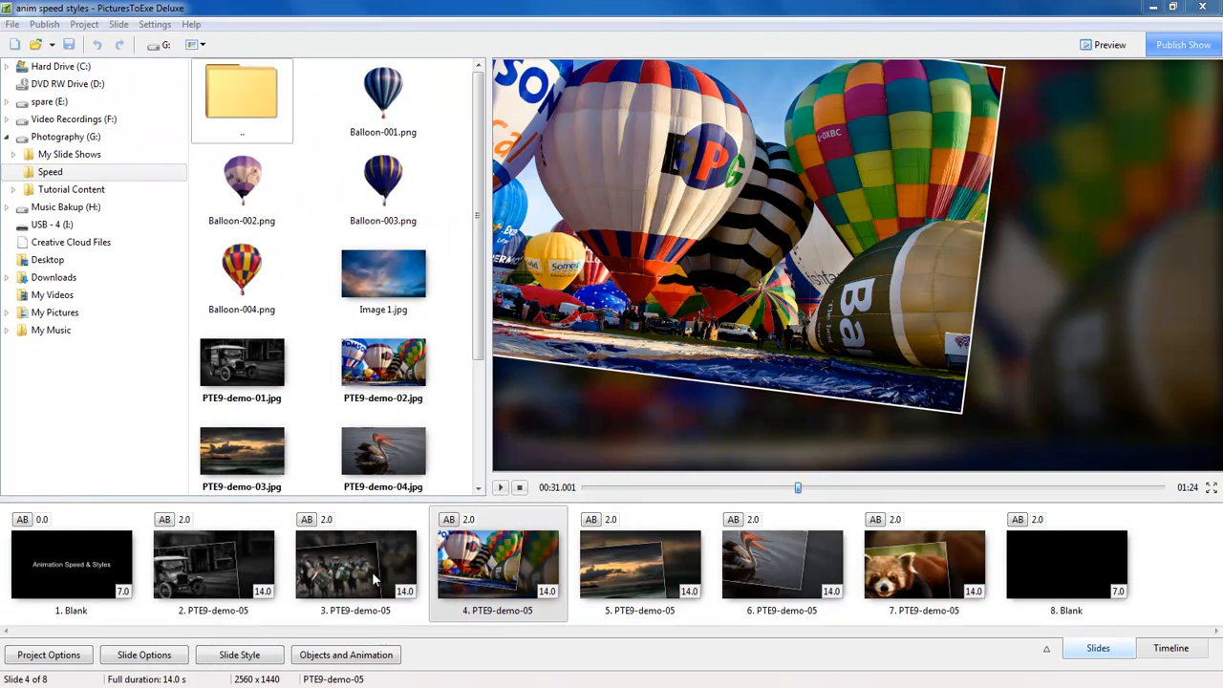
# Export the In and out Slide Styles category to the USB - 4 (I:) drive as In and out Slide Styles, replacing the existing file
pyautogui.click(254, 663)
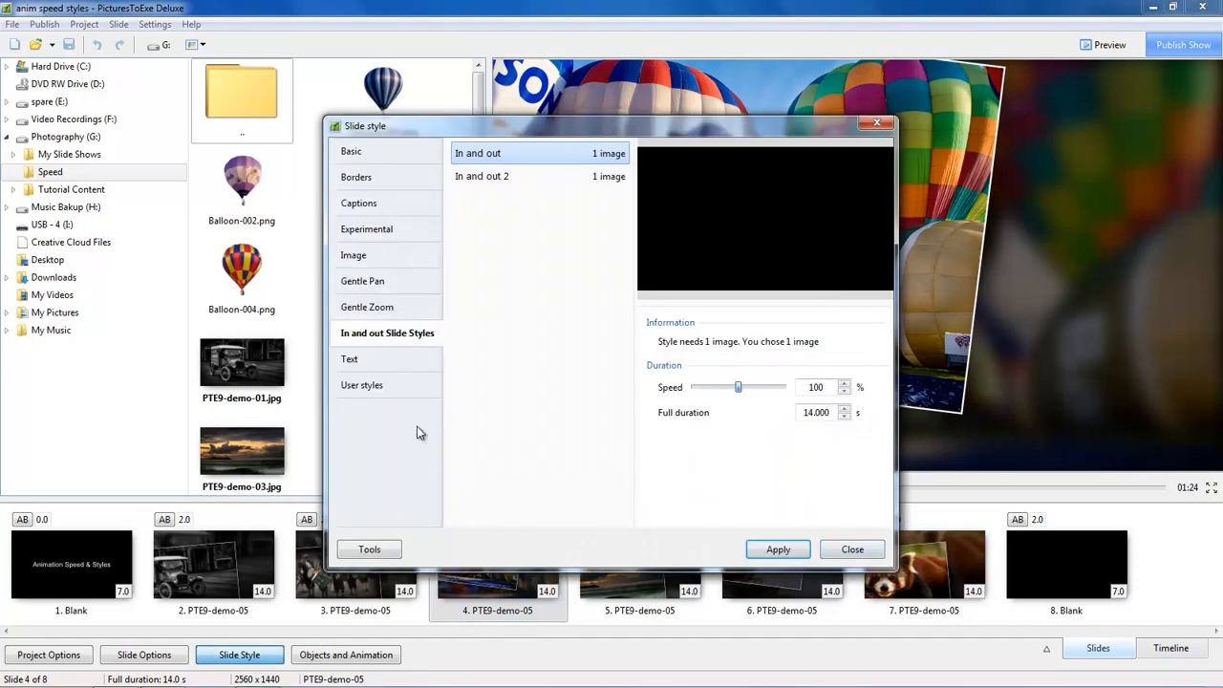
pyautogui.rightClick(365, 337)
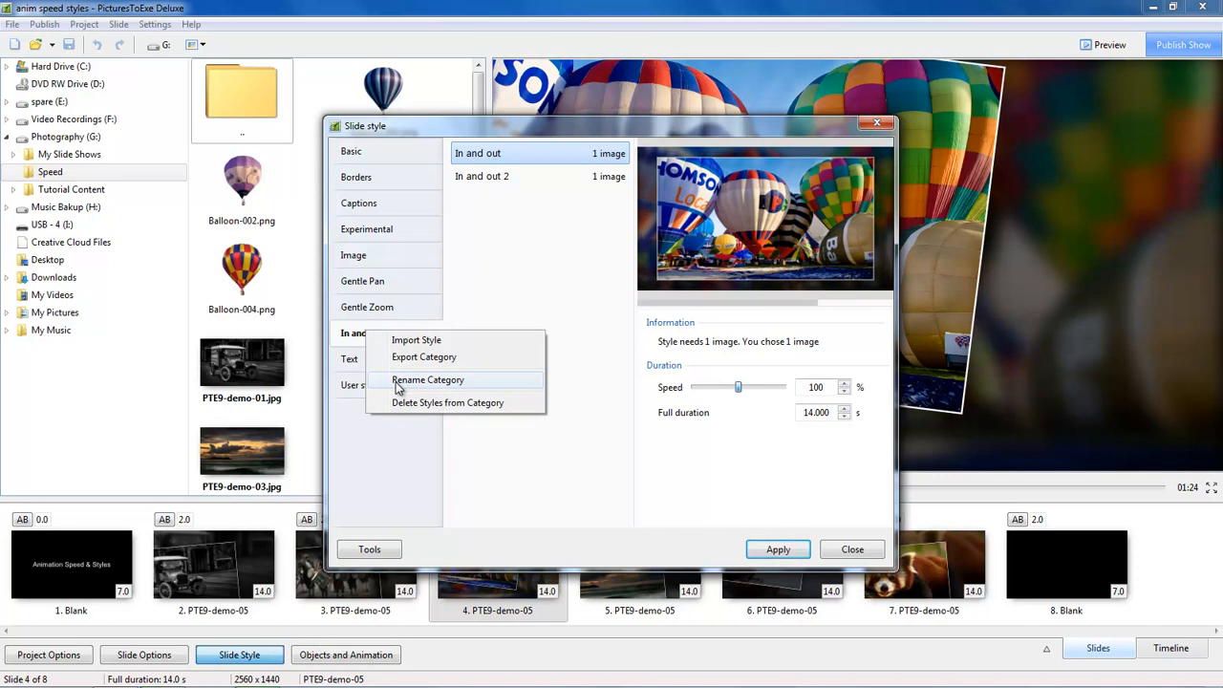
pyautogui.click(498, 315)
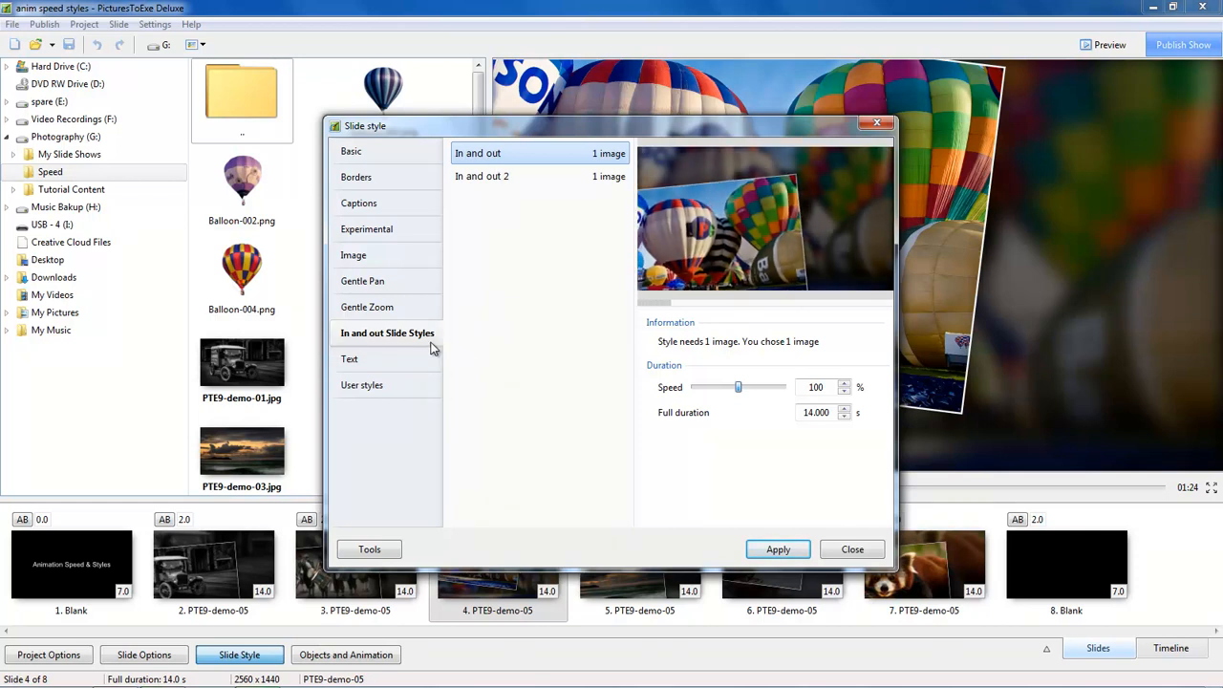
pyautogui.rightClick(358, 334)
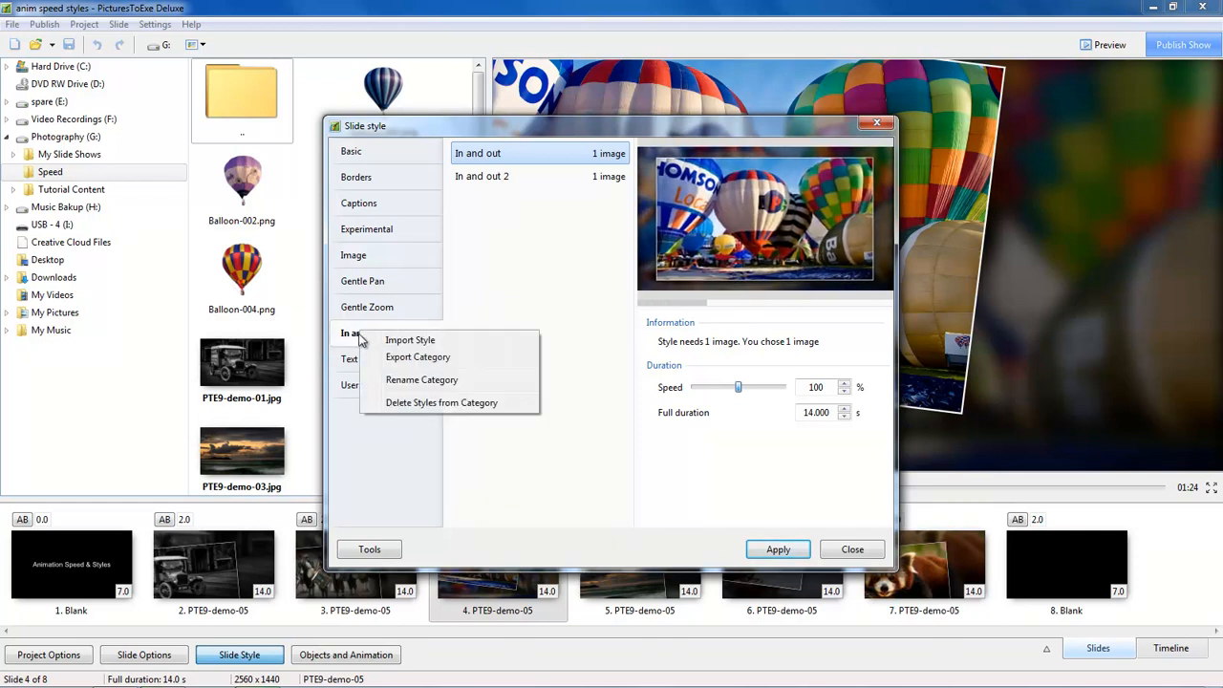
pyautogui.click(415, 359)
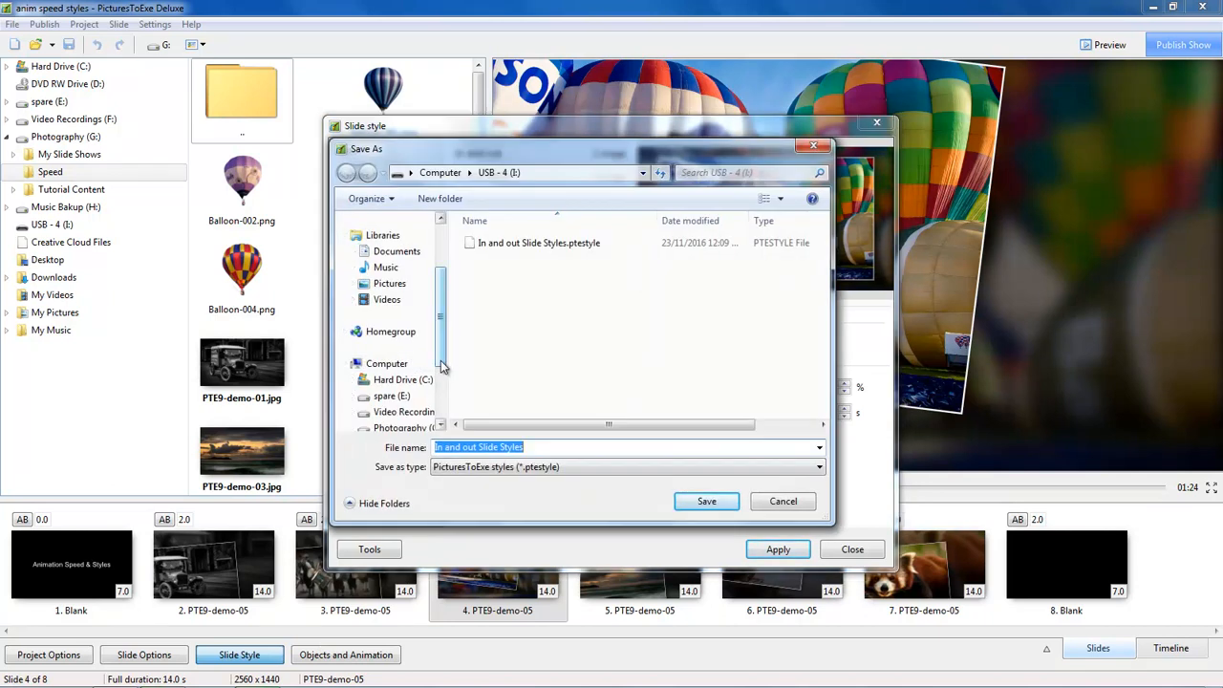
pyautogui.moveTo(442, 331); pyautogui.dragTo(447, 391)
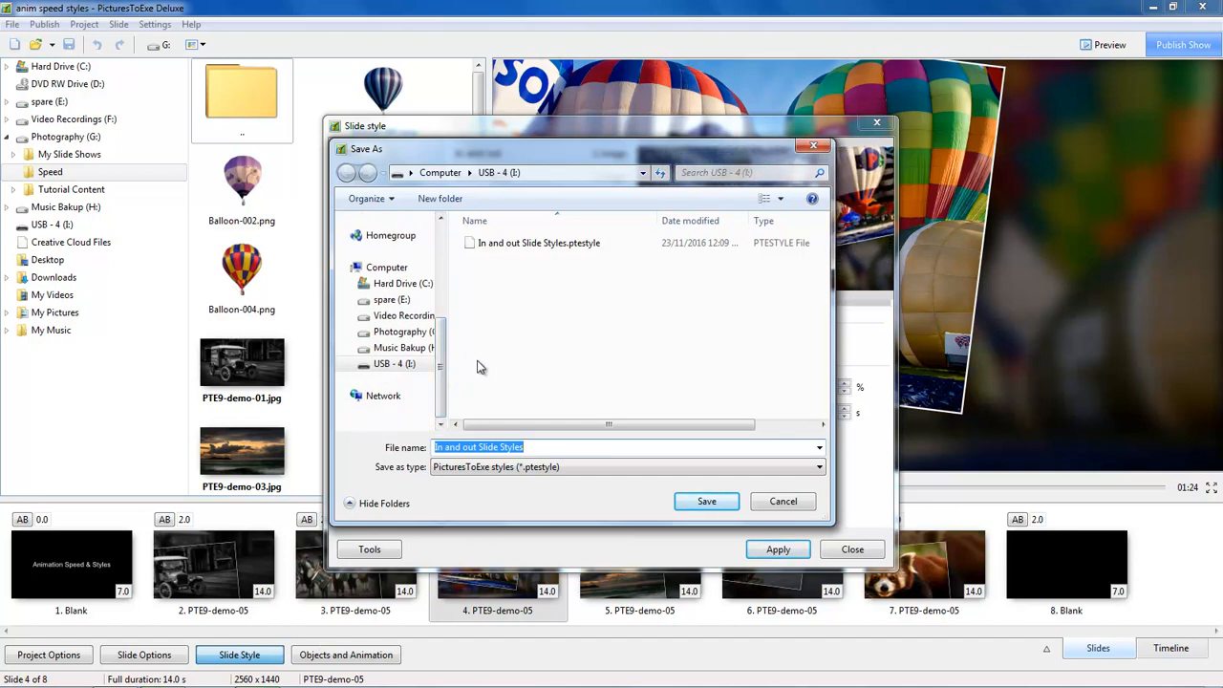
pyautogui.click(395, 368)
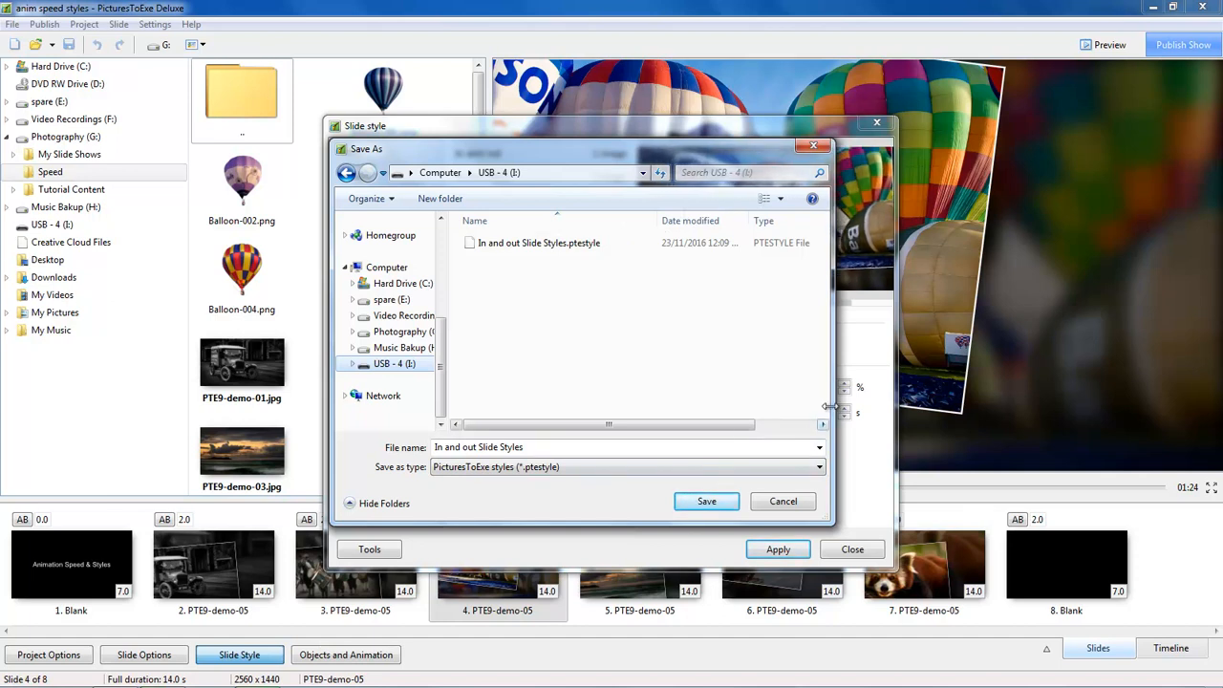
pyautogui.moveTo(835, 399); pyautogui.dragTo(959, 395)
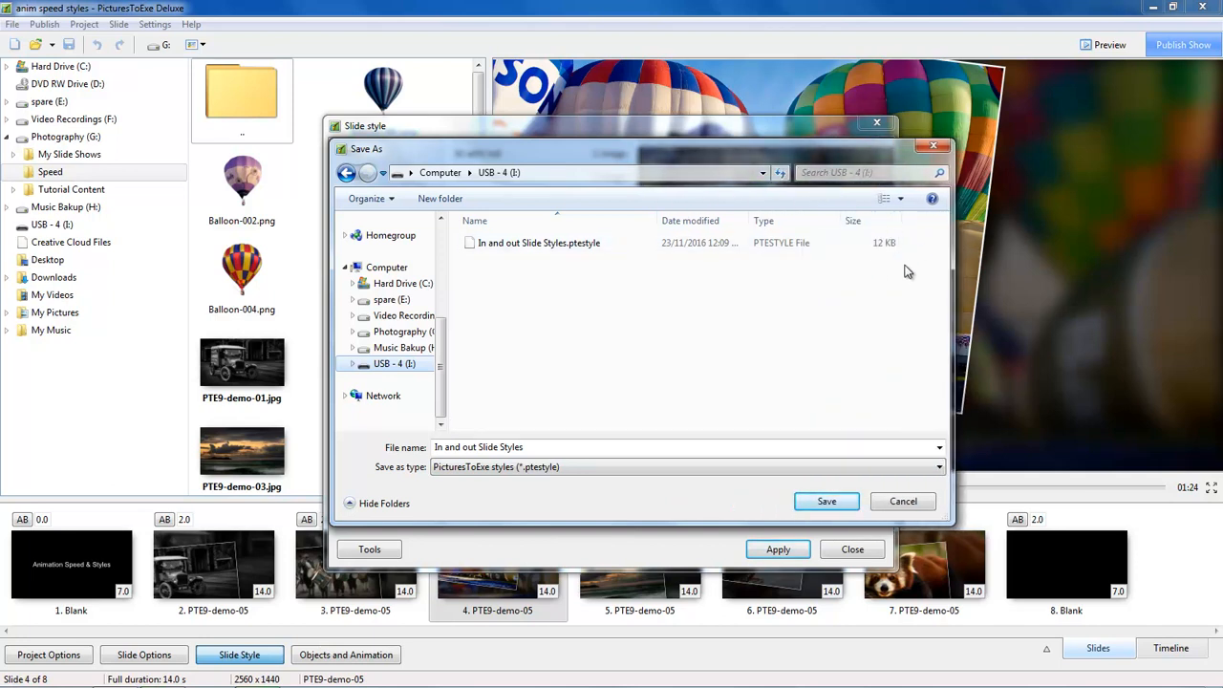
pyautogui.click(827, 513)
pyautogui.click(657, 357)
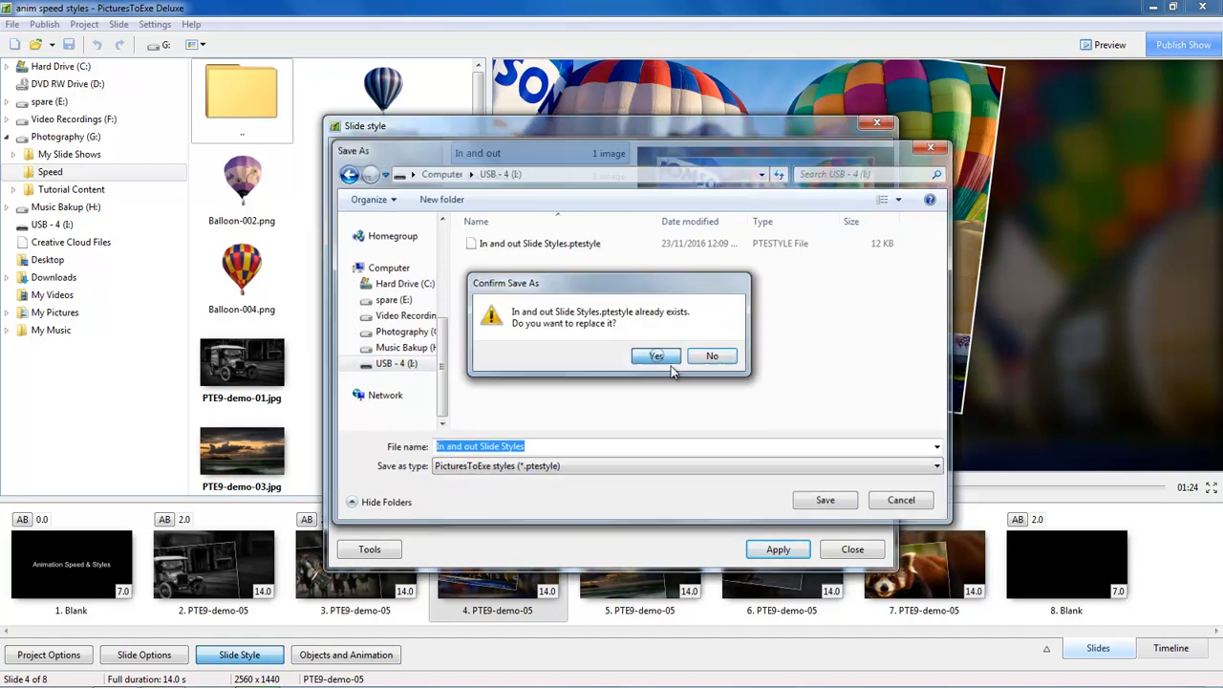
pyautogui.click(853, 552)
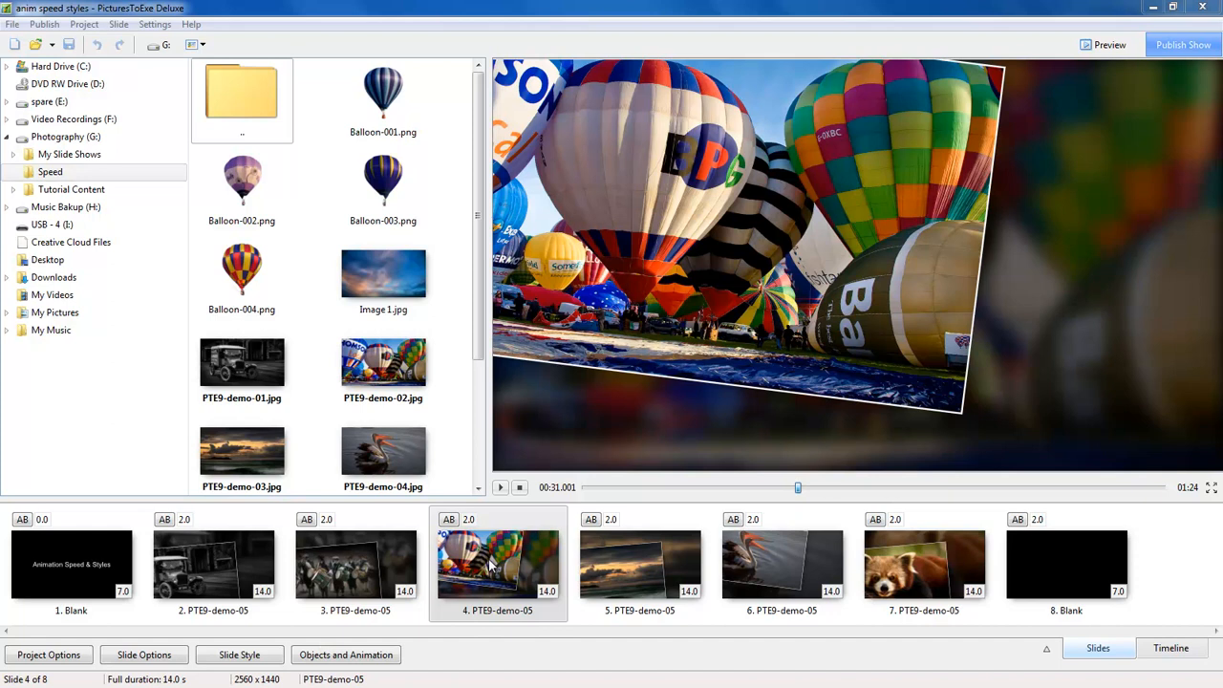
# Import In and out Slide Styles.ptestyle from the USB drive, replacing both the In and out and In and out 2 styles
pyautogui.click(492, 566)
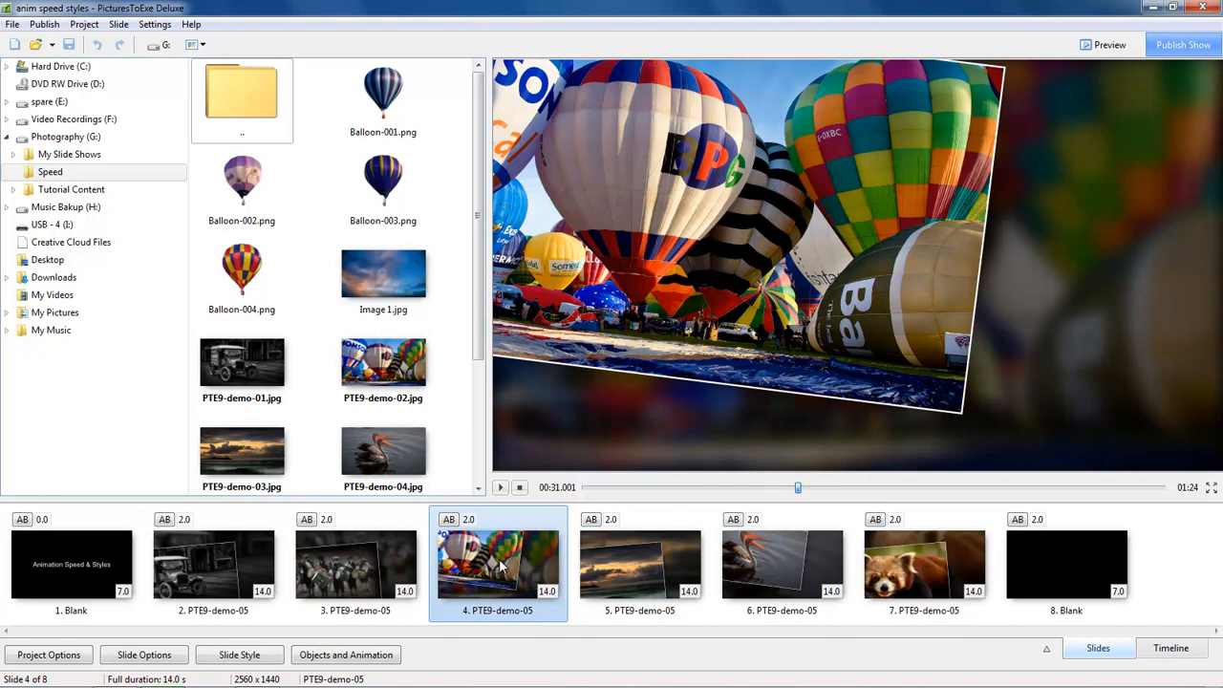
pyautogui.click(239, 655)
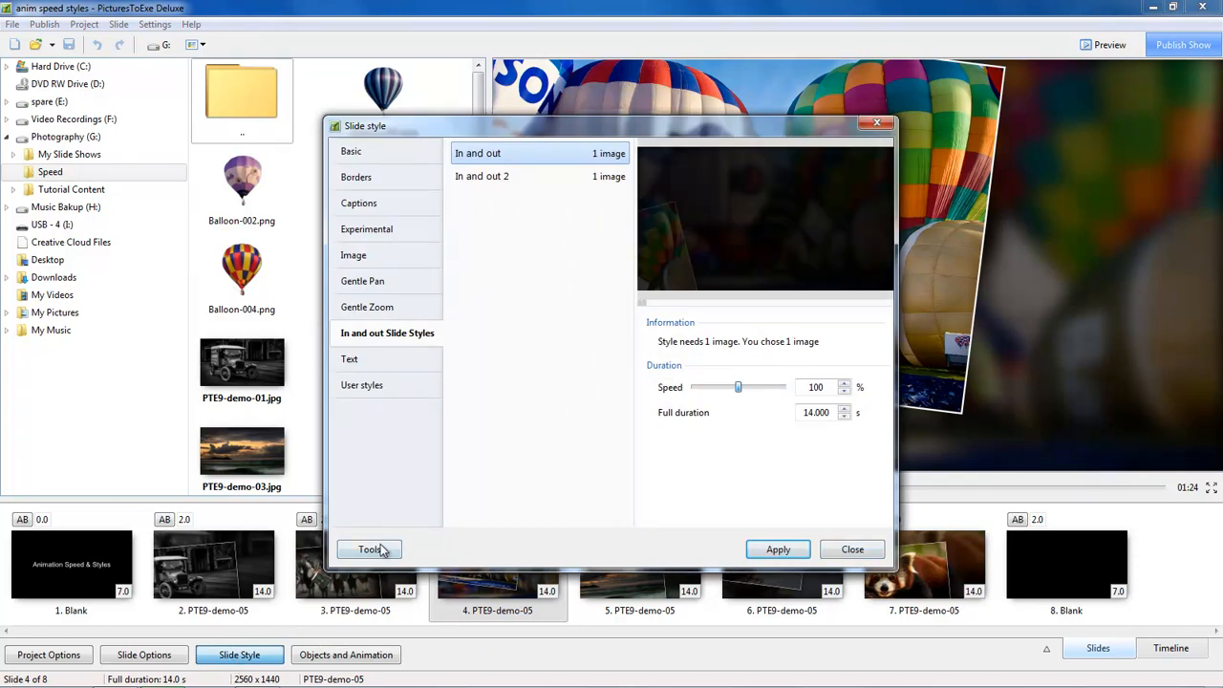
pyautogui.click(384, 550)
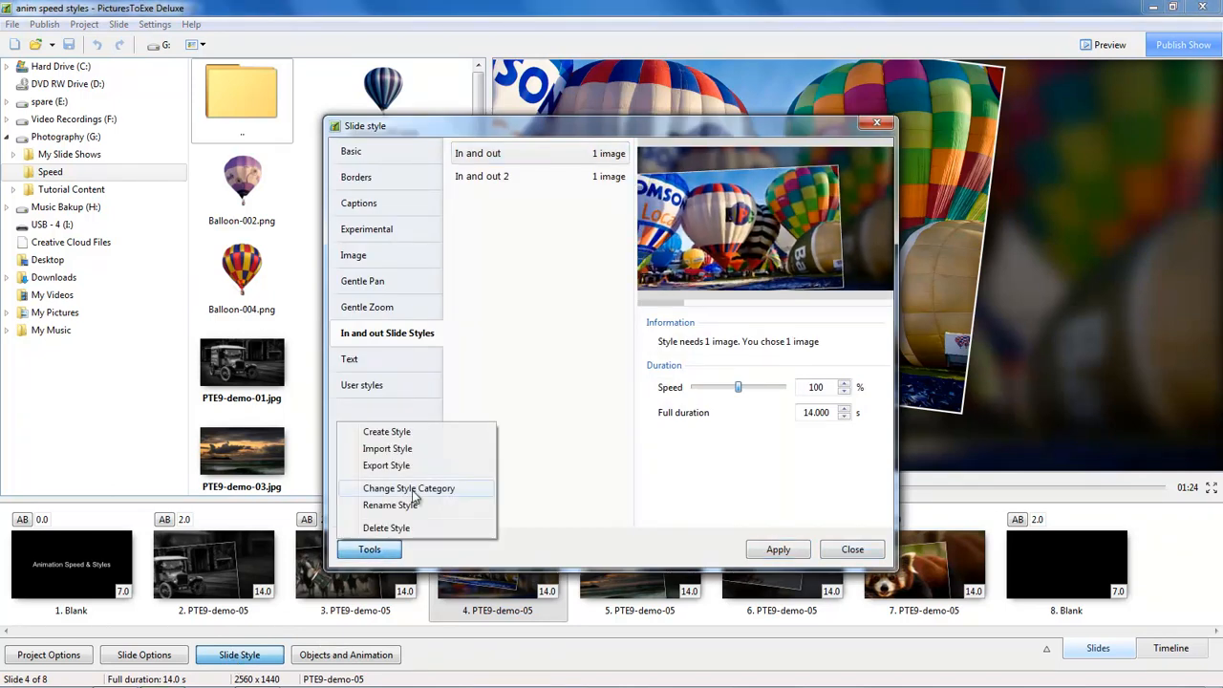
pyautogui.click(394, 455)
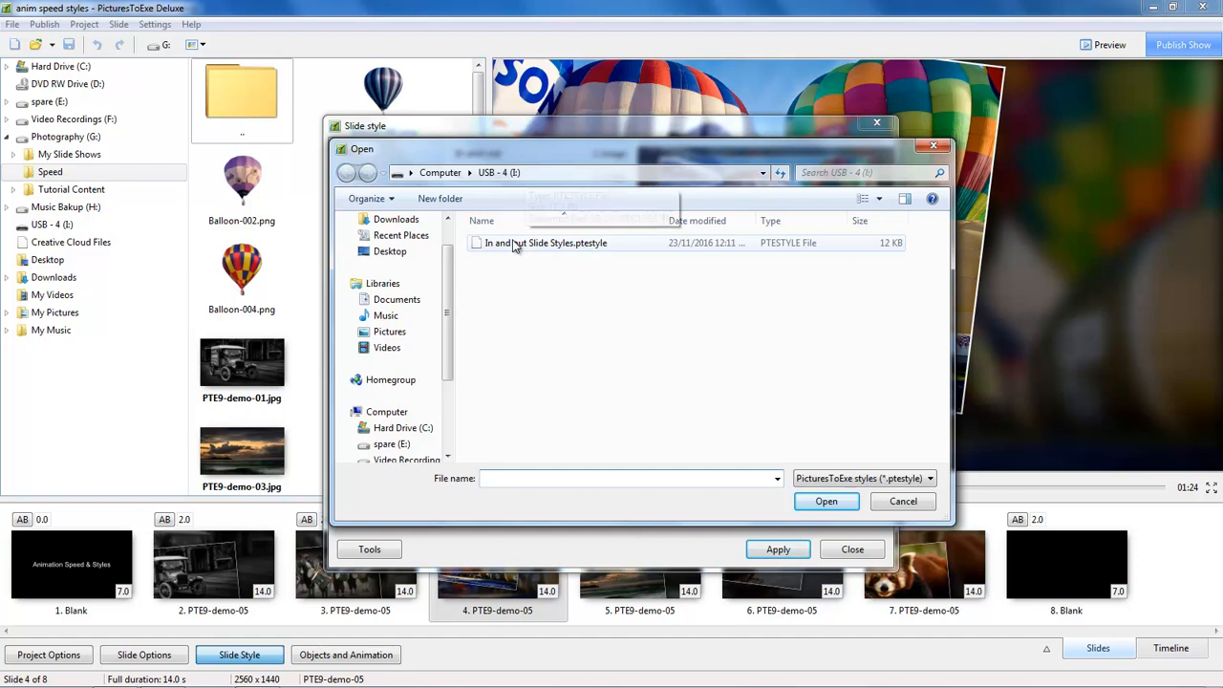
pyautogui.doubleClick(510, 244)
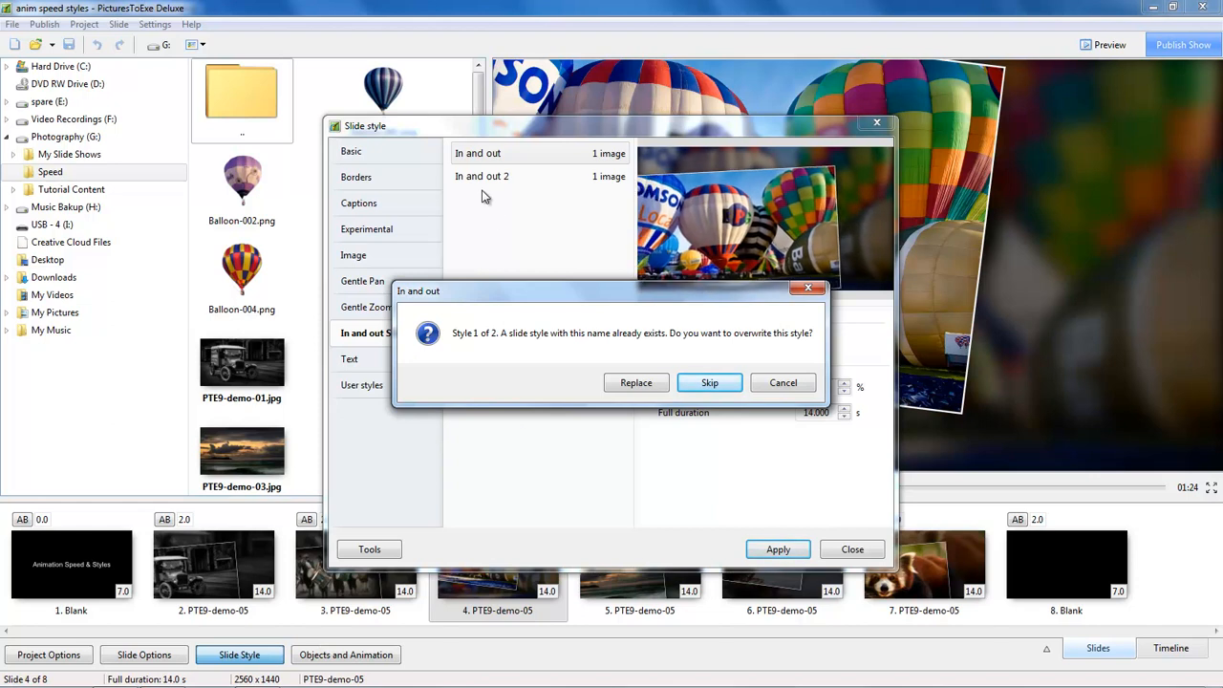
pyautogui.click(632, 387)
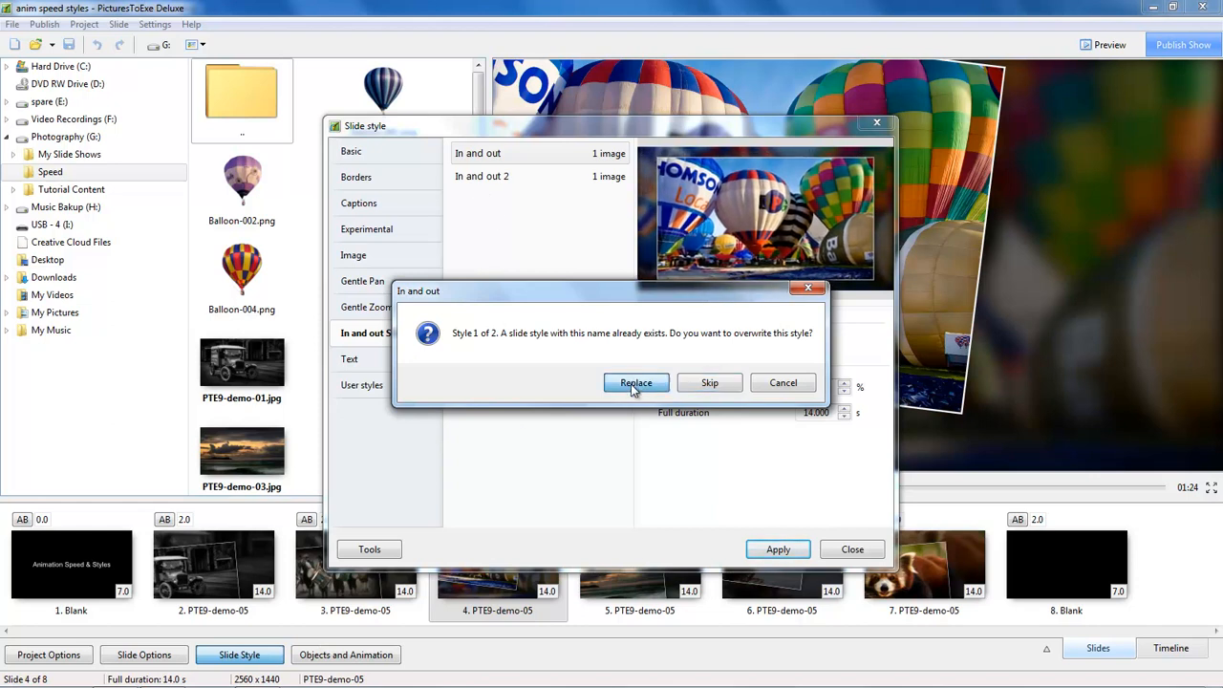
pyautogui.click(632, 392)
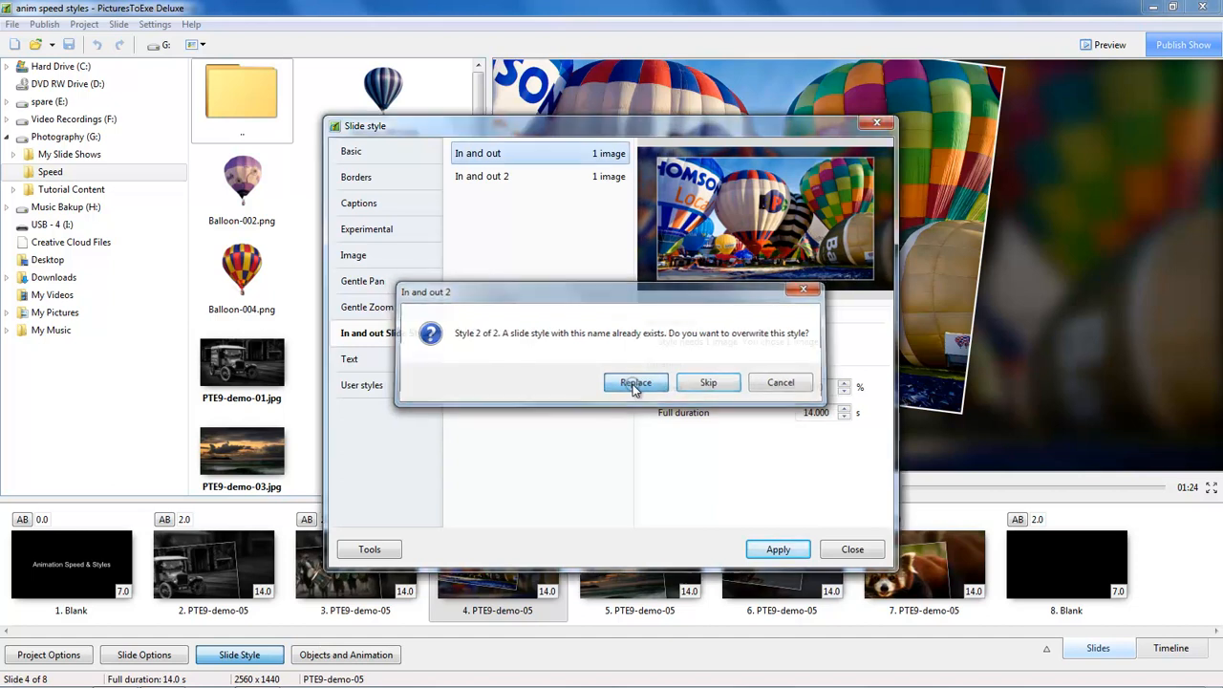
pyautogui.click(839, 558)
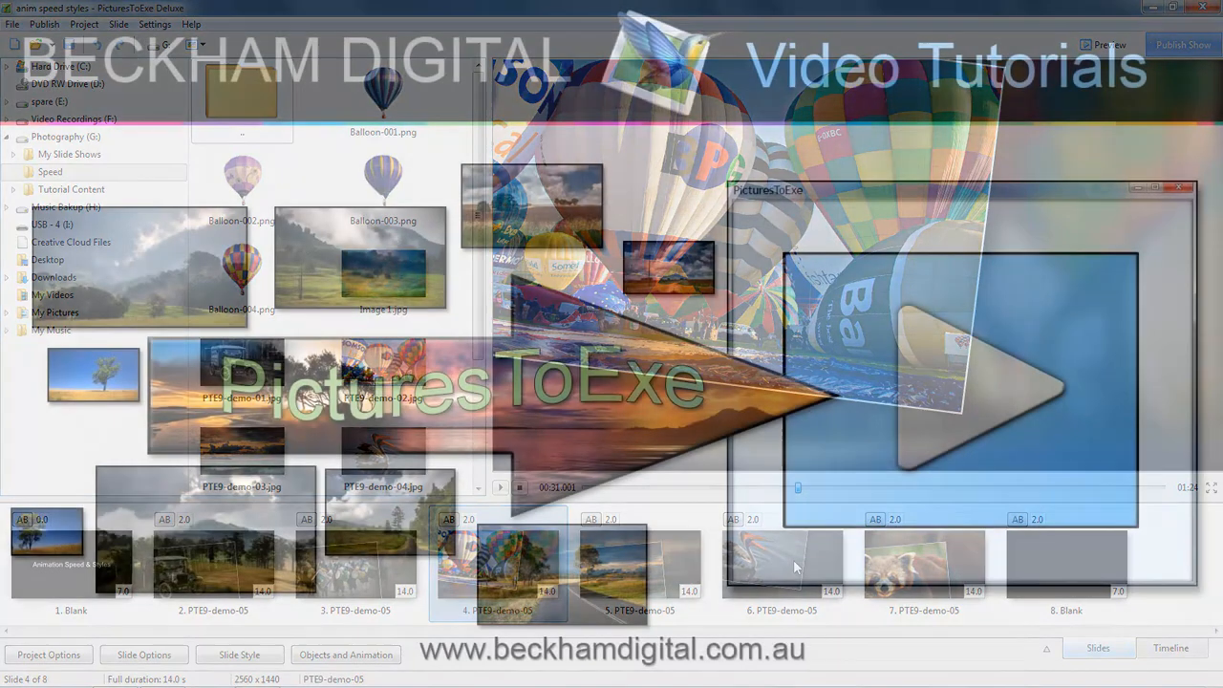